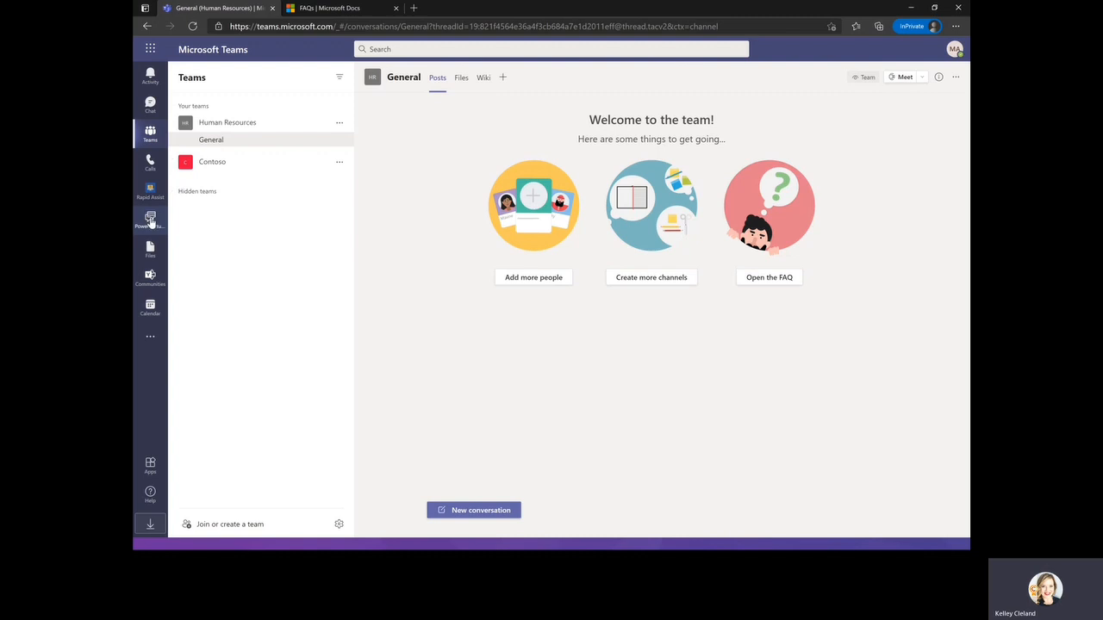
Search the apps flyout for Power A.
{"action": "left_click", "coordinate": [150, 336]}
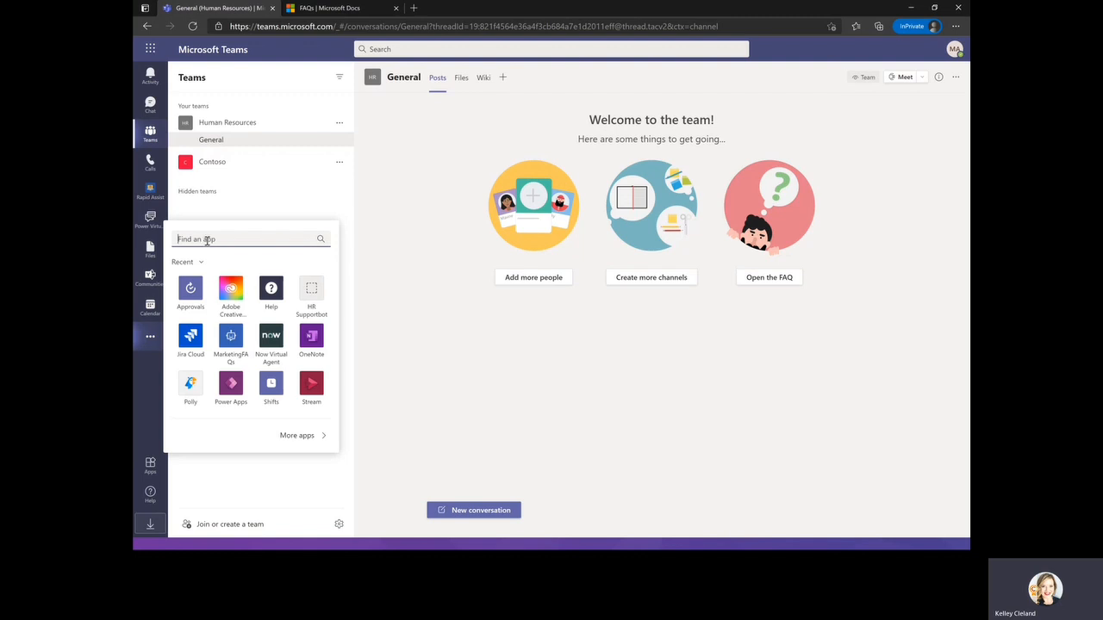
{"action": "type", "text": "Power"}
{"action": "type", "text": " A"}
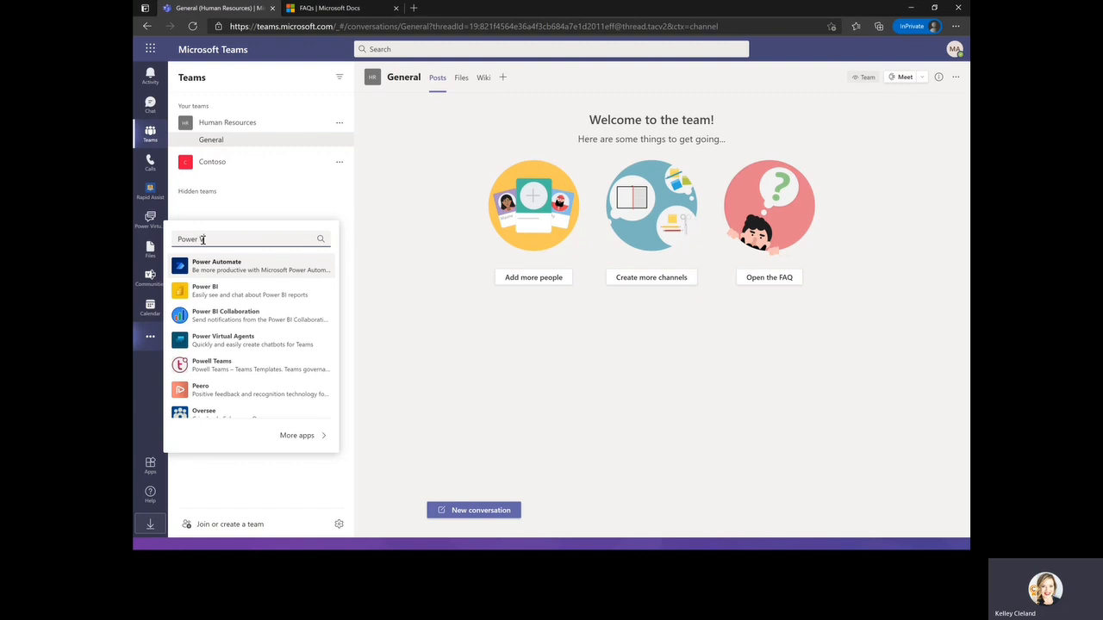
Open Power Virtual Agents from the pinned apps.
{"action": "right_click", "coordinate": [150, 222]}
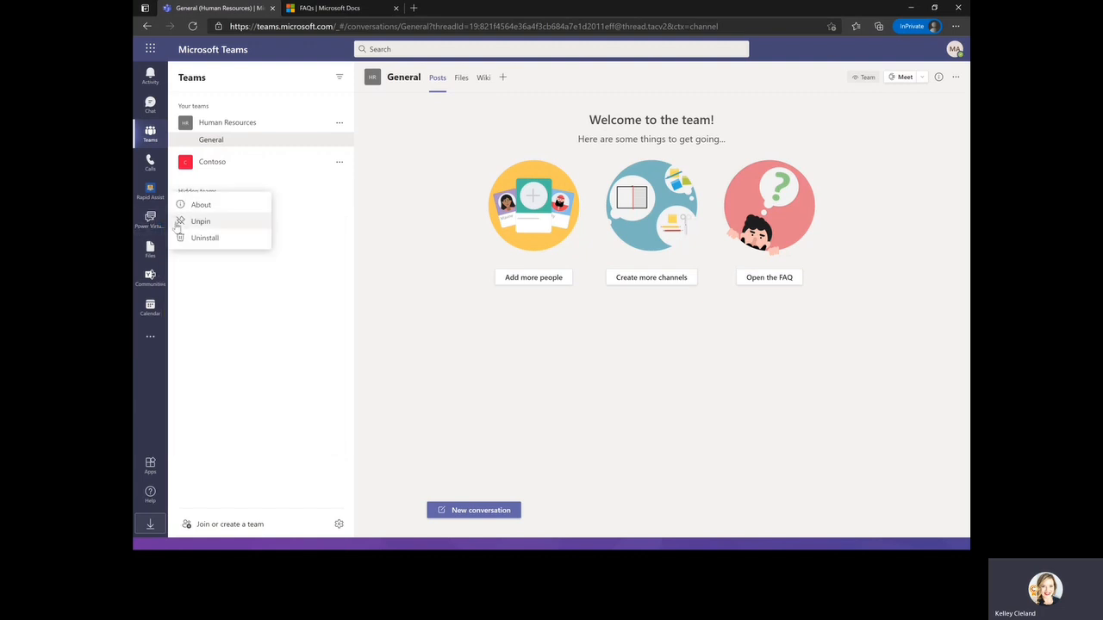
{"action": "left_click", "coordinate": [145, 369]}
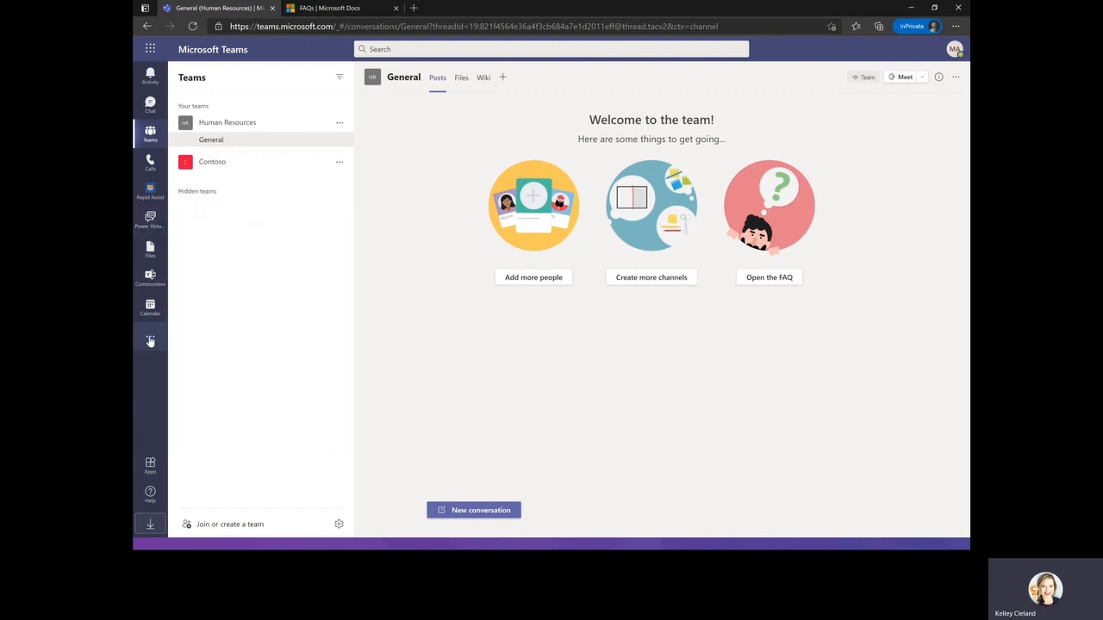
{"action": "left_click", "coordinate": [150, 341]}
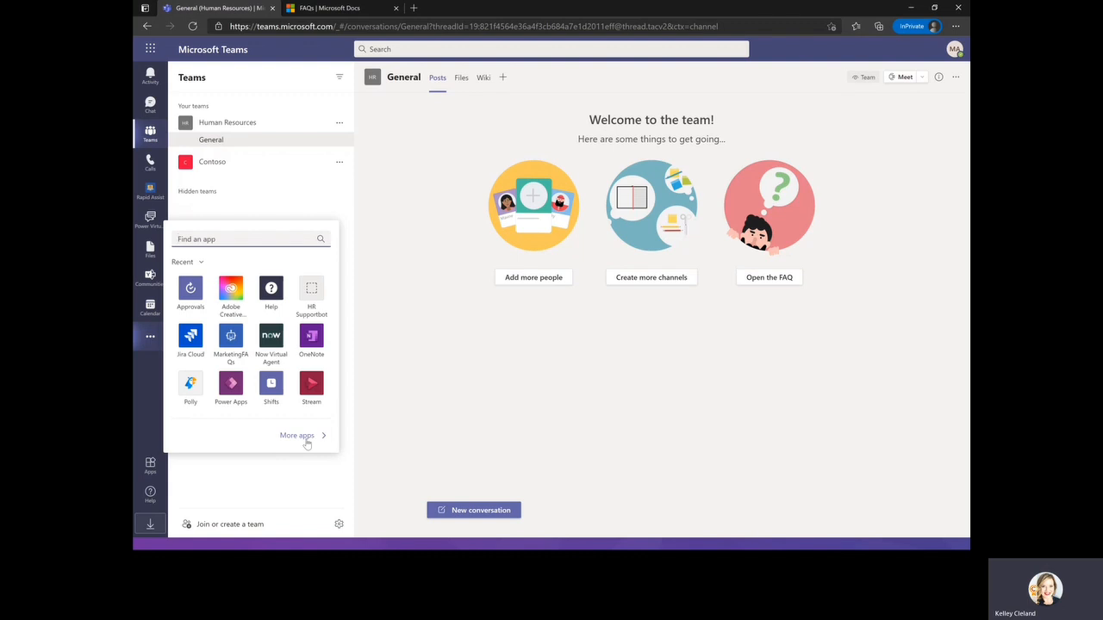
{"action": "left_click", "coordinate": [148, 403]}
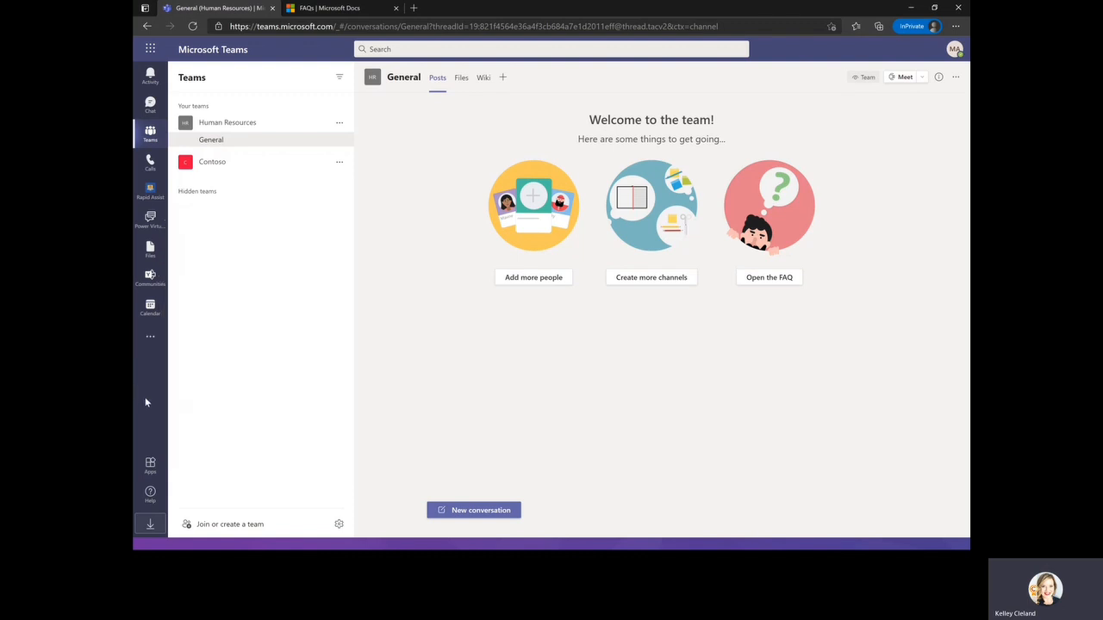
{"action": "left_click", "coordinate": [153, 220]}
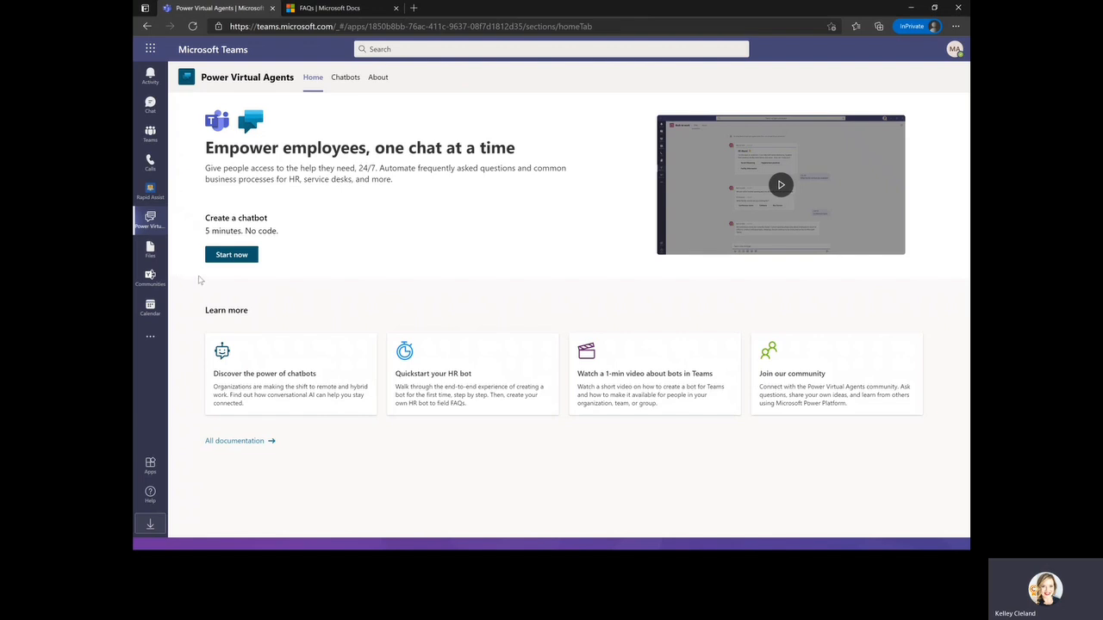
Start creating a chatbot and choose Contoso as the team the bot joins.
{"action": "left_click", "coordinate": [231, 259]}
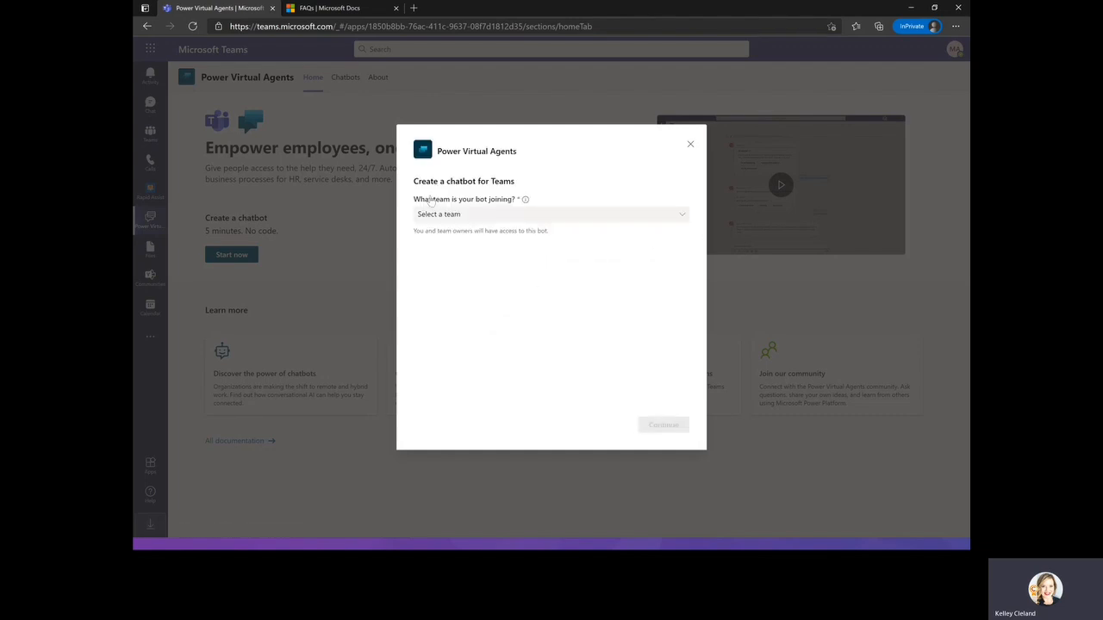
{"action": "left_click", "coordinate": [478, 219]}
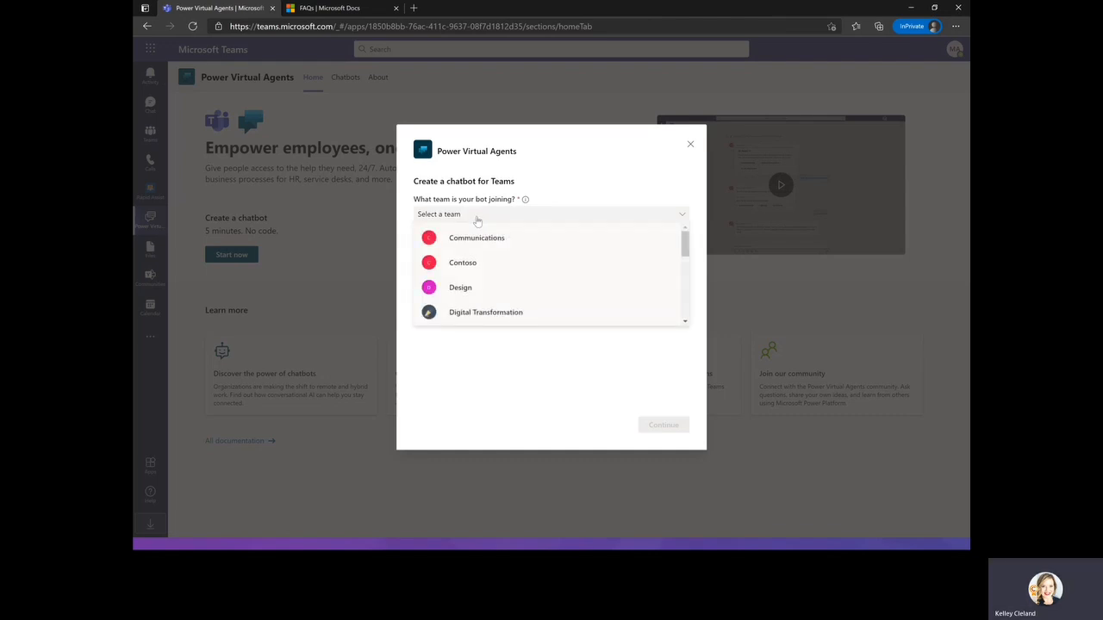
{"action": "mouse_move", "coordinate": [526, 199]}
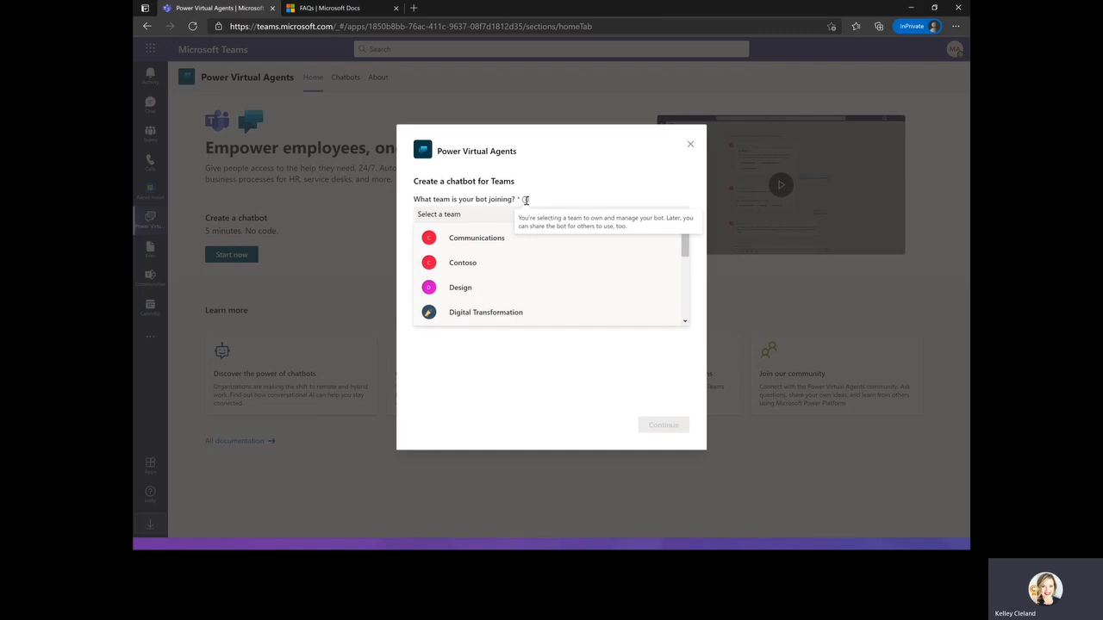
{"action": "left_click", "coordinate": [486, 262]}
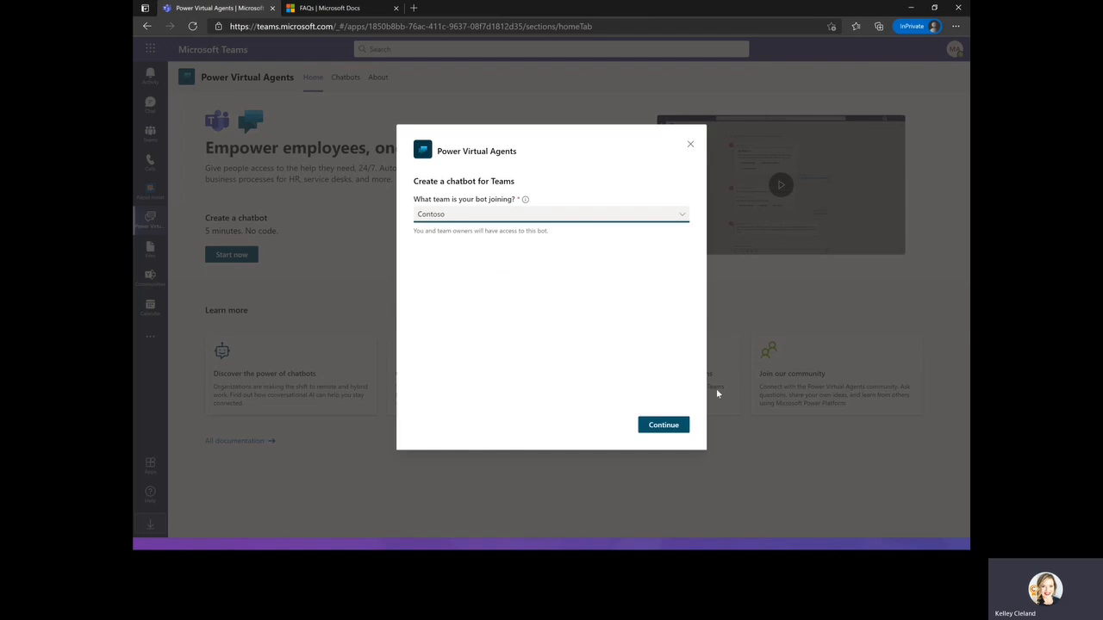
{"action": "left_click", "coordinate": [661, 428]}
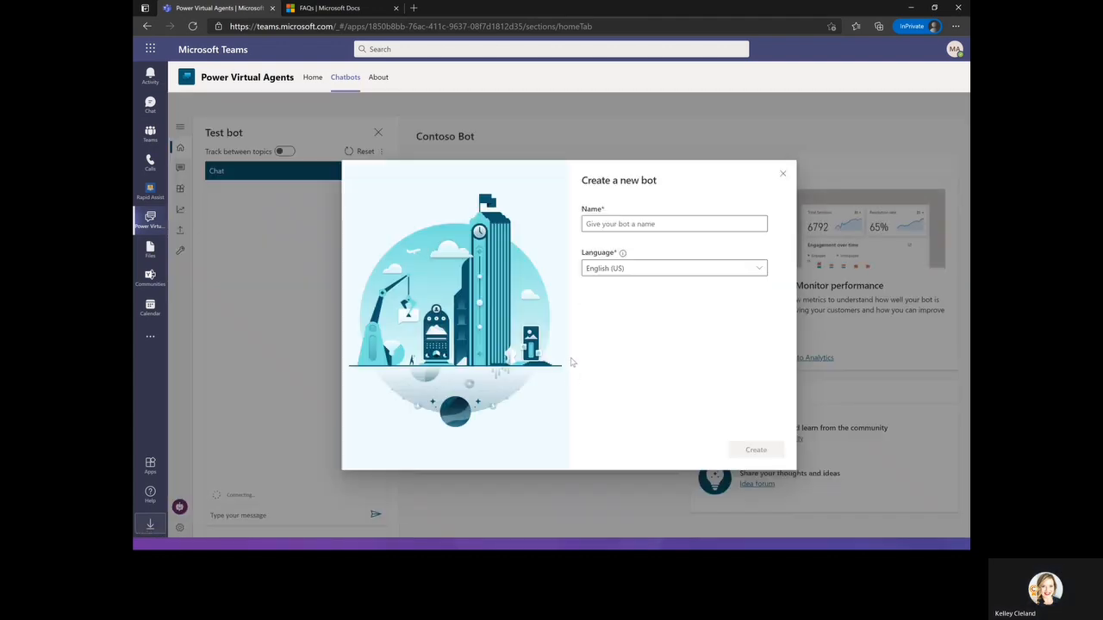
Create a new bot named Search FAQs with English (US) as its language.
{"action": "left_click", "coordinate": [642, 223]}
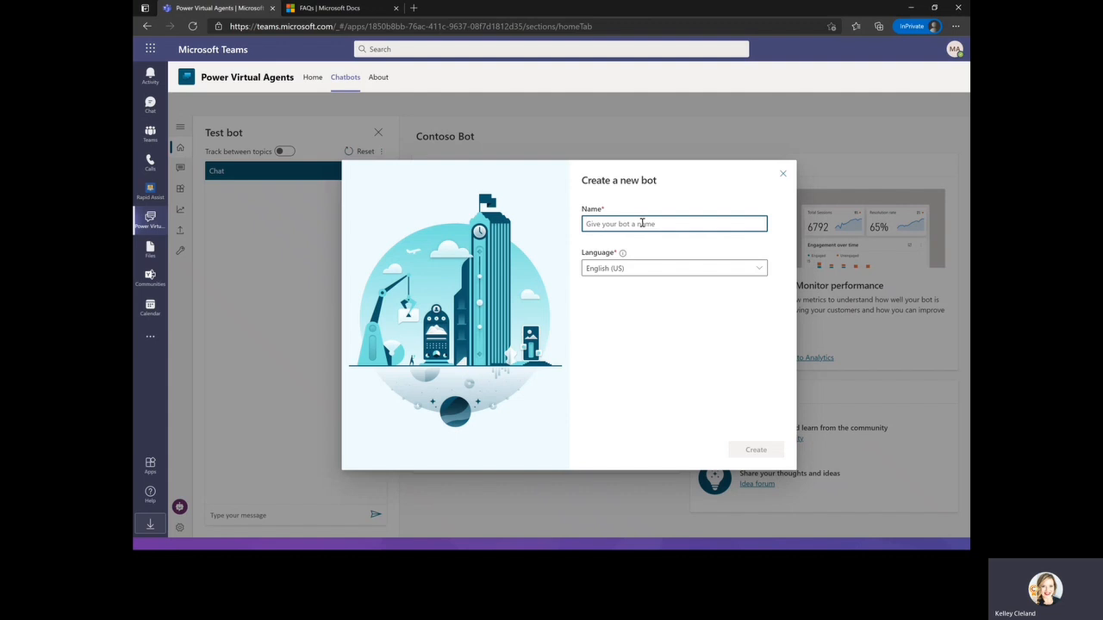
{"action": "type", "text": "Search"}
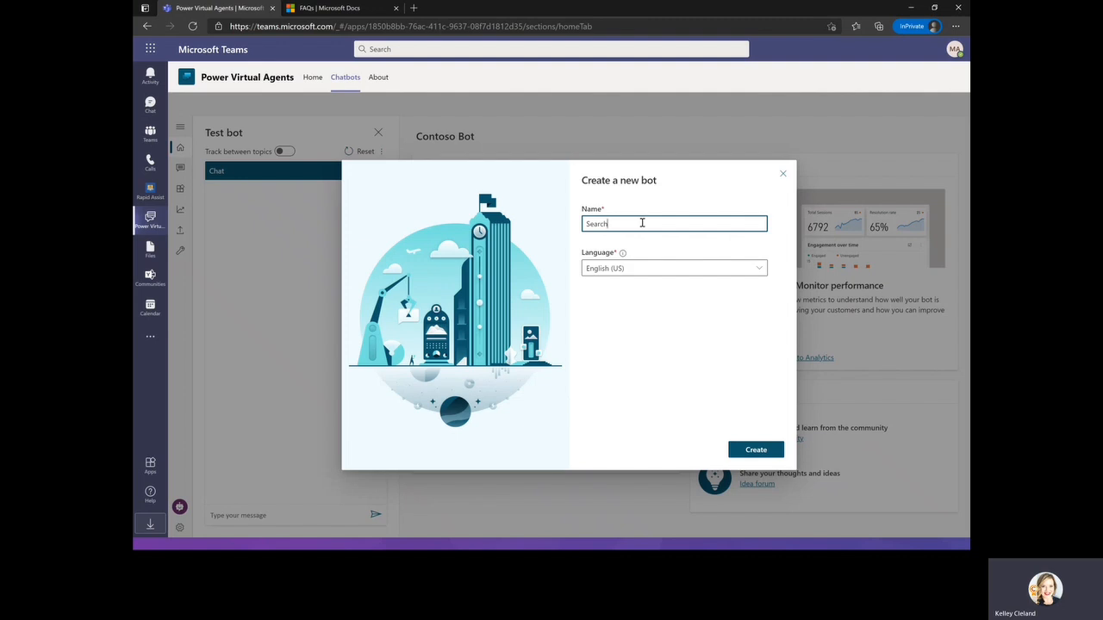
{"action": "type", "text": "FAQs"}
{"action": "left_click", "coordinate": [758, 269]}
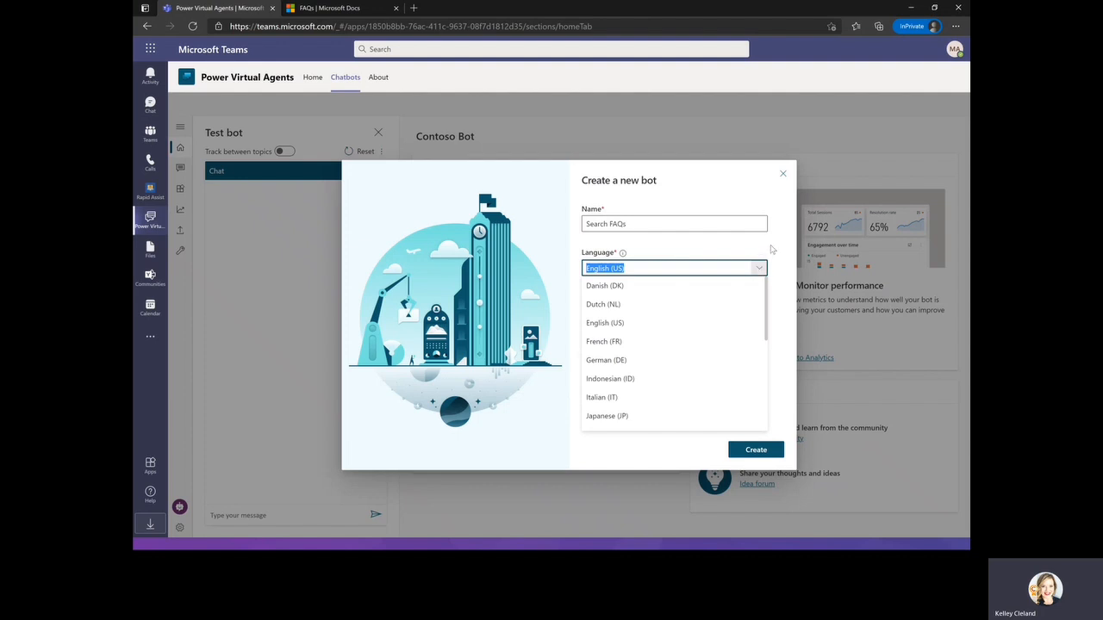
{"action": "left_click", "coordinate": [773, 252]}
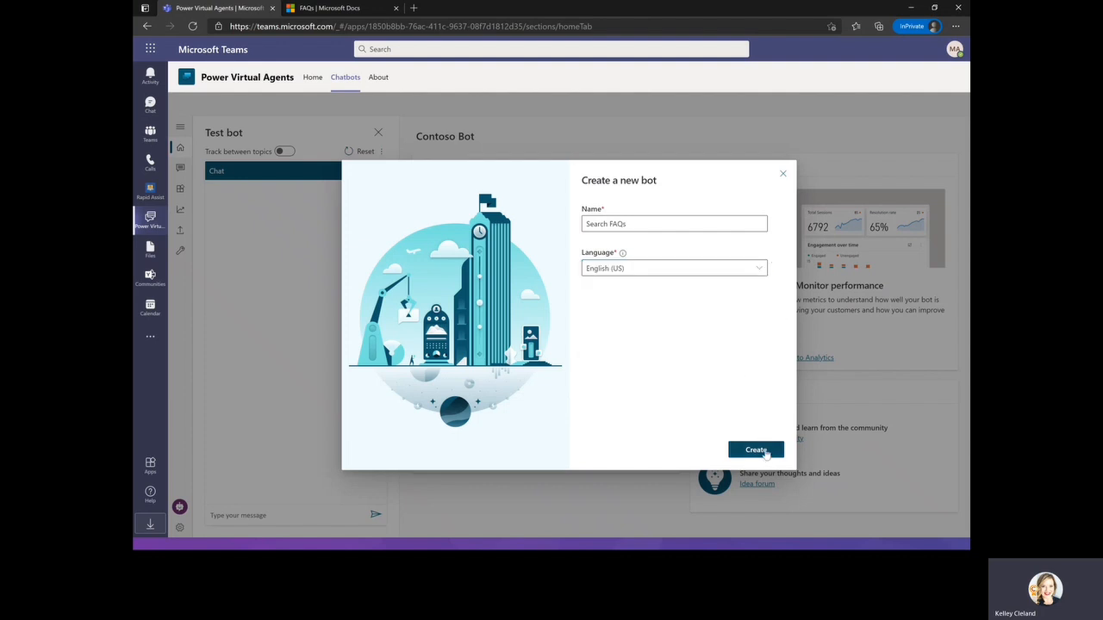
{"action": "left_click", "coordinate": [763, 453]}
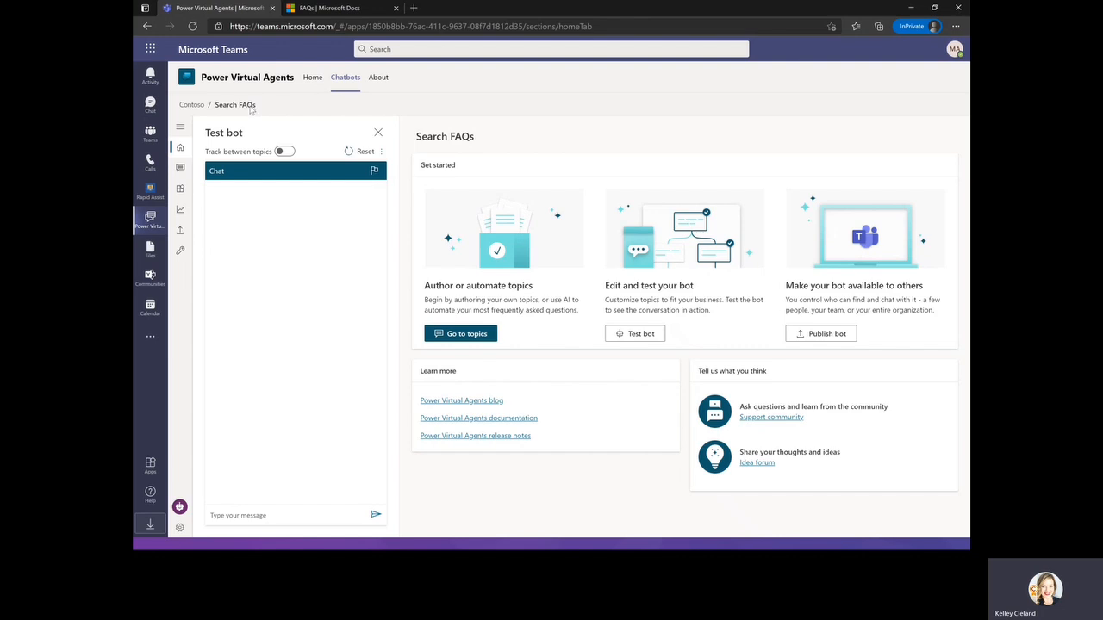
Close the test bot pane and go to the bot's topics.
{"action": "left_click", "coordinate": [376, 133]}
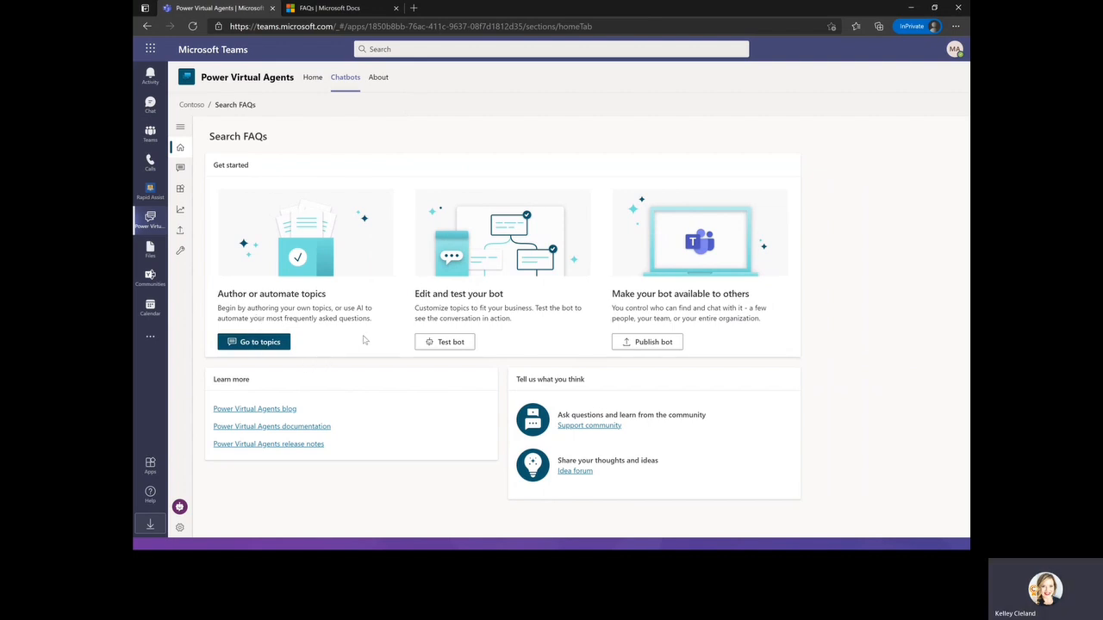
{"action": "left_click", "coordinate": [269, 344]}
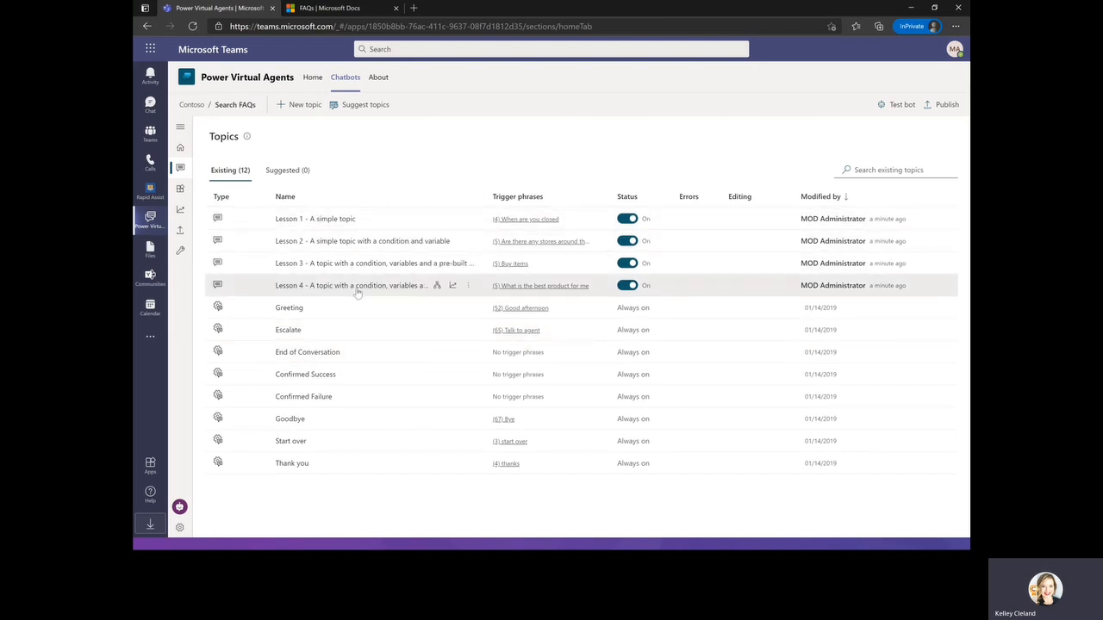
Open the Lesson 1 - A simple topic topic and return to the topics list.
{"action": "left_click", "coordinate": [331, 221]}
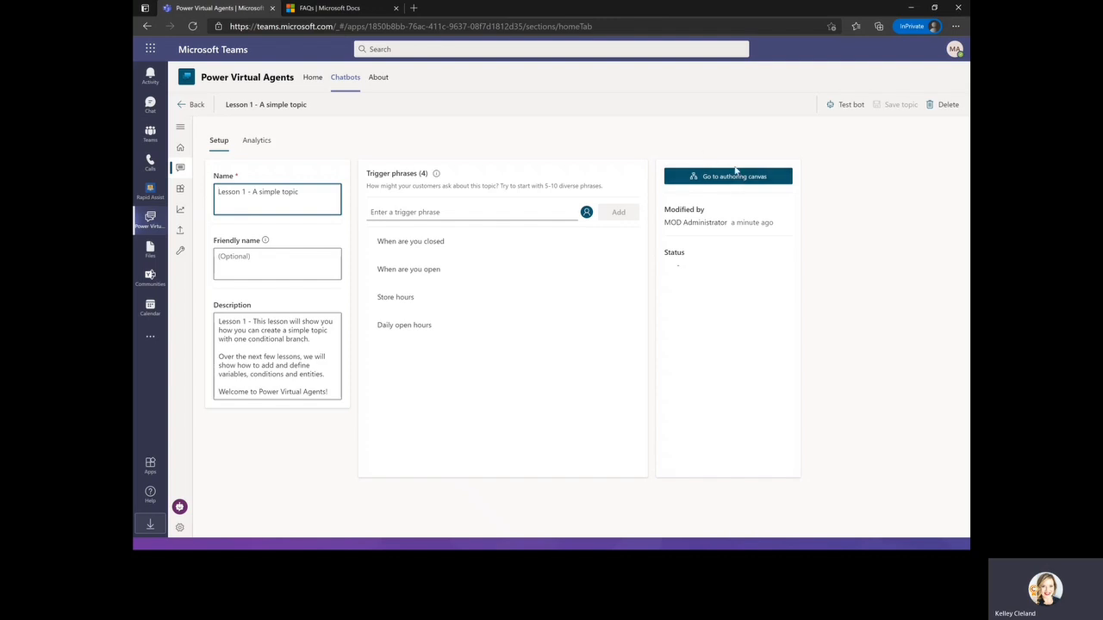
{"action": "left_click", "coordinate": [195, 105]}
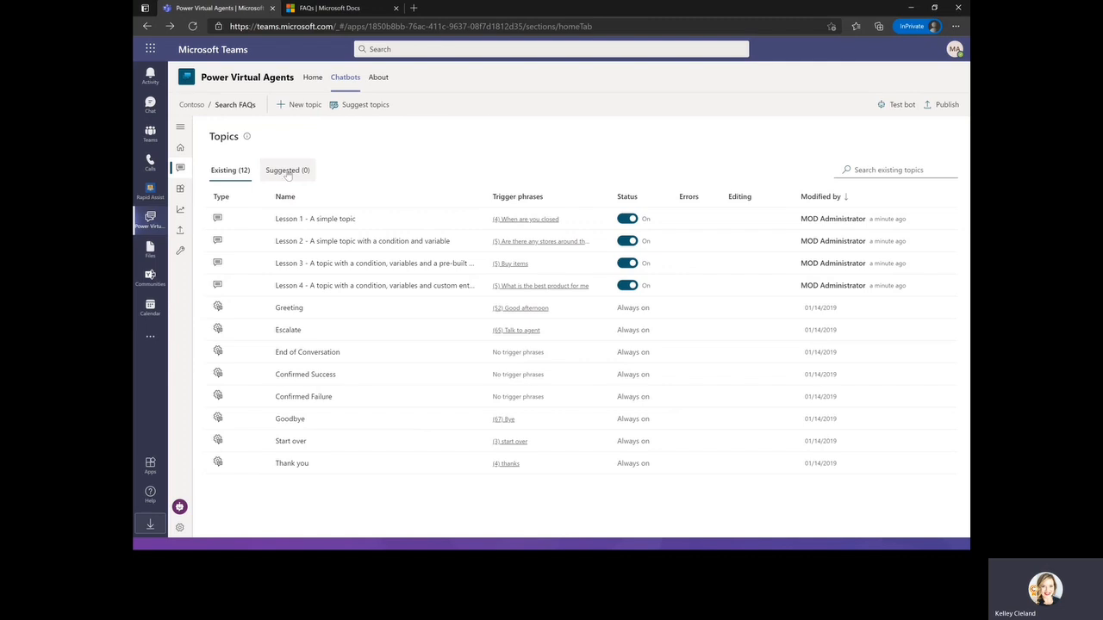
Open the Suggested topics list and begin getting topic suggestions.
{"action": "left_click", "coordinate": [287, 172]}
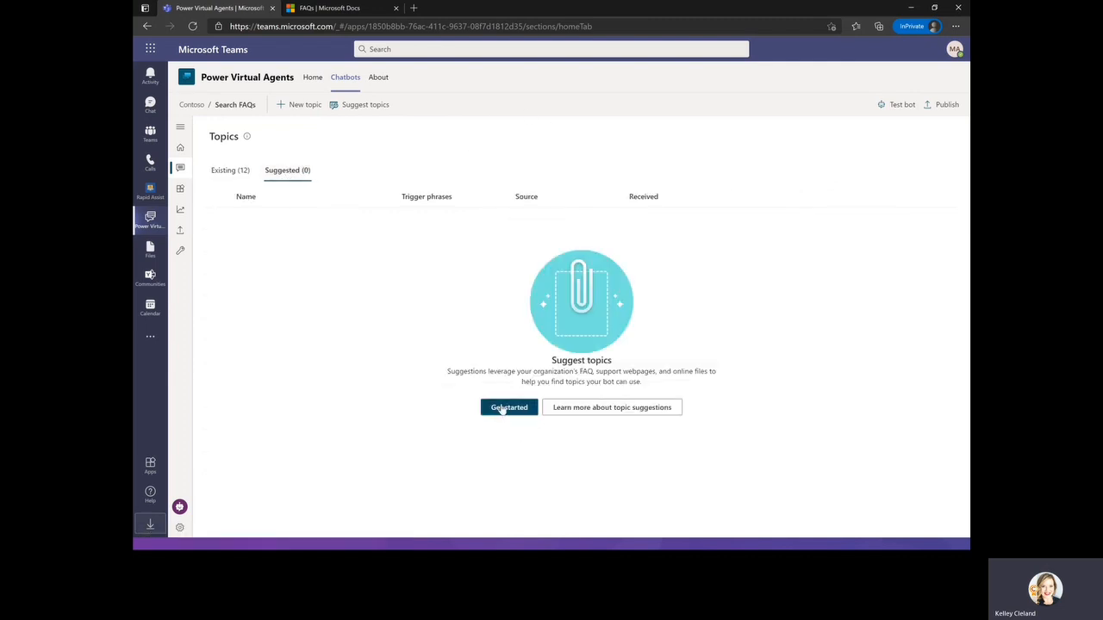
{"action": "left_click", "coordinate": [503, 408]}
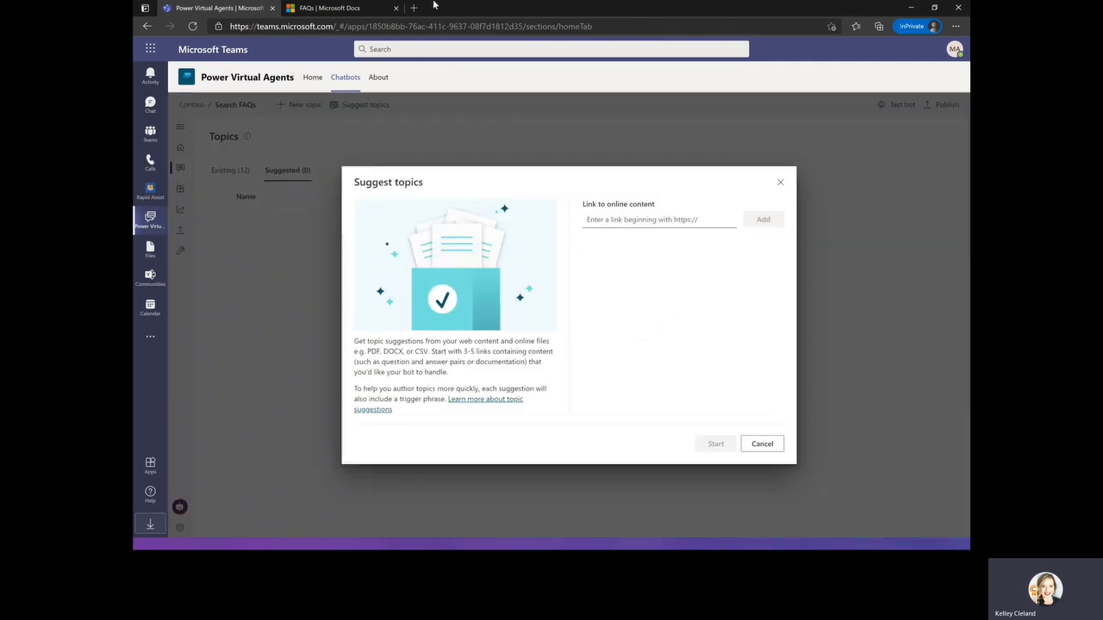
Add the Microsoft Search FAQ page URL as a link to online content and start the suggestion run.
{"action": "left_click", "coordinate": [338, 10]}
{"action": "left_click", "coordinate": [335, 26]}
{"action": "key", "text": "ctrl+c"}
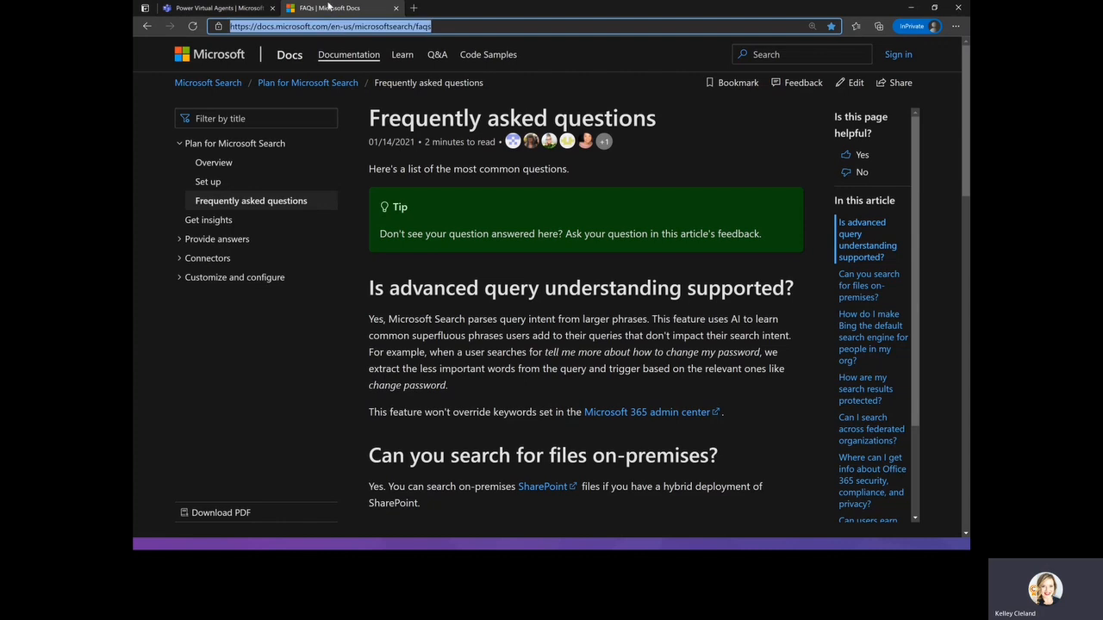
{"action": "left_click", "coordinate": [223, 11]}
{"action": "left_click", "coordinate": [610, 219]}
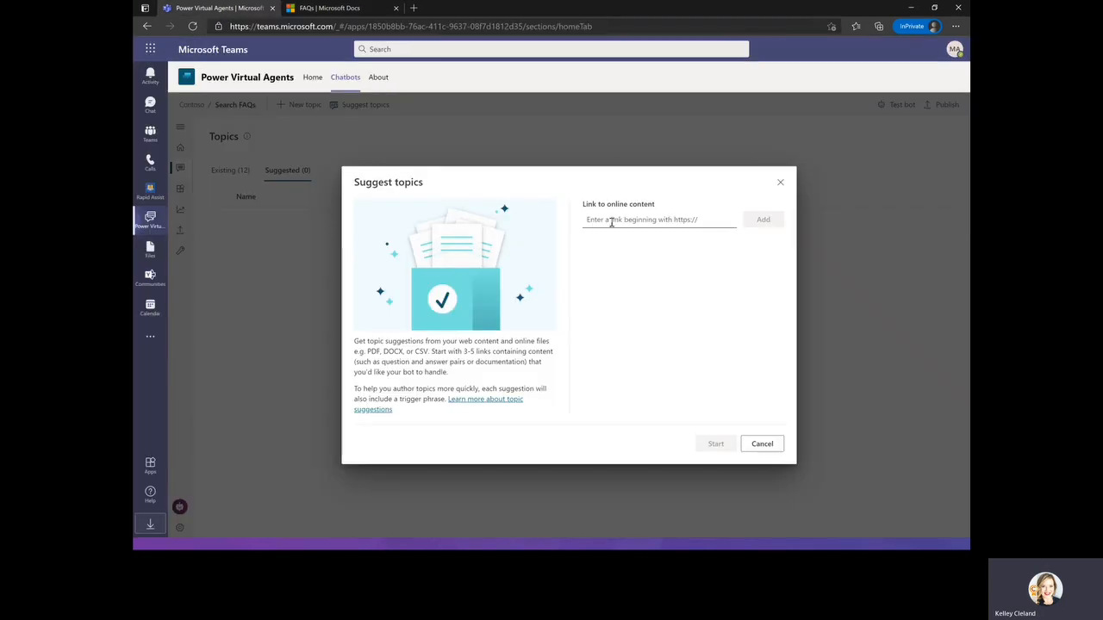
{"action": "key", "text": "ctrl+v"}
{"action": "left_click", "coordinate": [763, 220]}
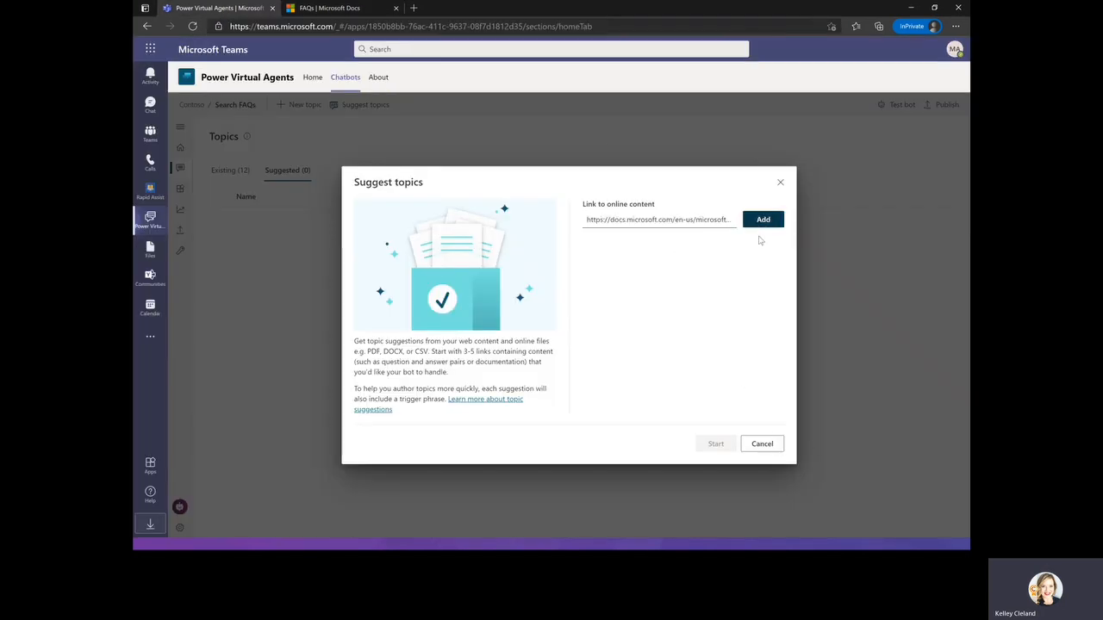
{"action": "left_click", "coordinate": [722, 444]}
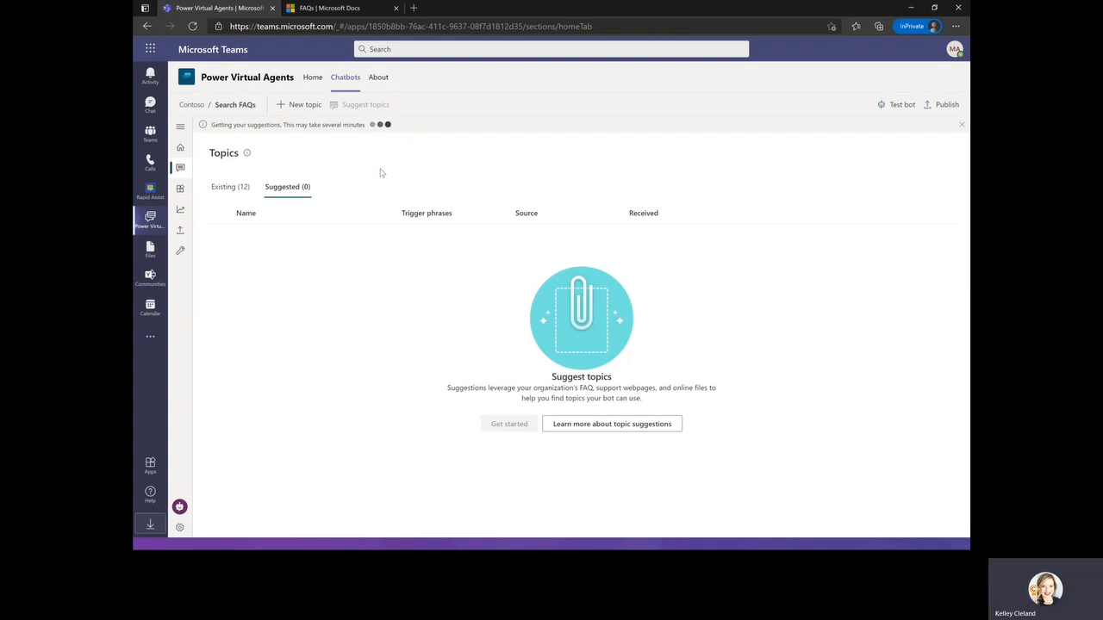
Review the questions on the Microsoft Search FAQ page in the other browser tab.
{"action": "left_click", "coordinate": [348, 10]}
{"action": "scroll", "coordinate": [506, 395], "scroll_direction": "down", "scroll_amount": 5}
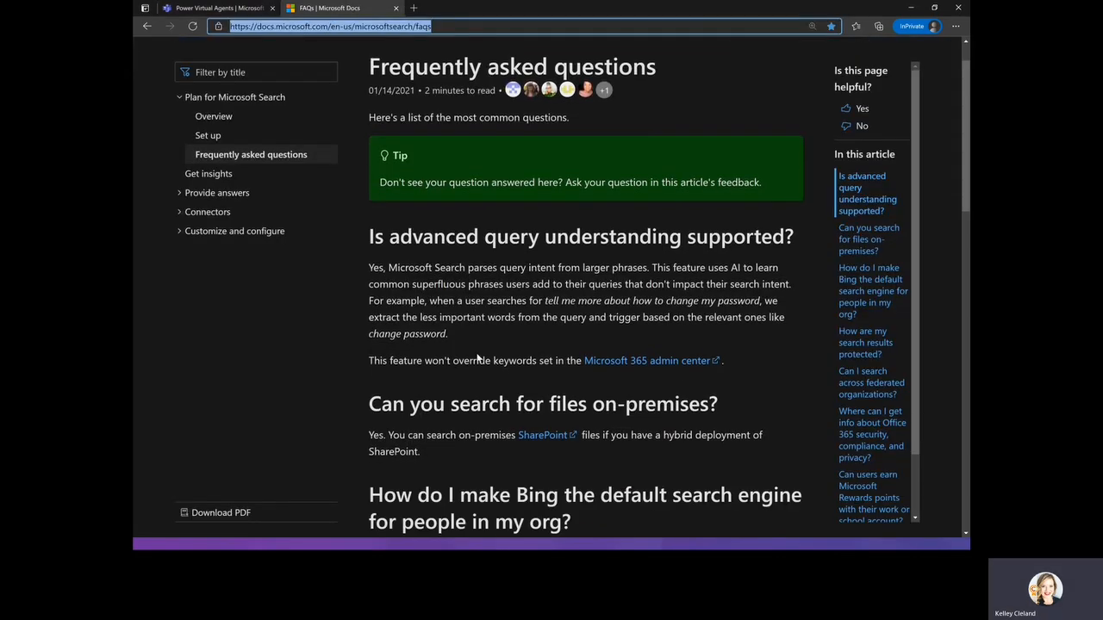
{"action": "scroll", "coordinate": [506, 395], "scroll_direction": "down", "scroll_amount": 10}
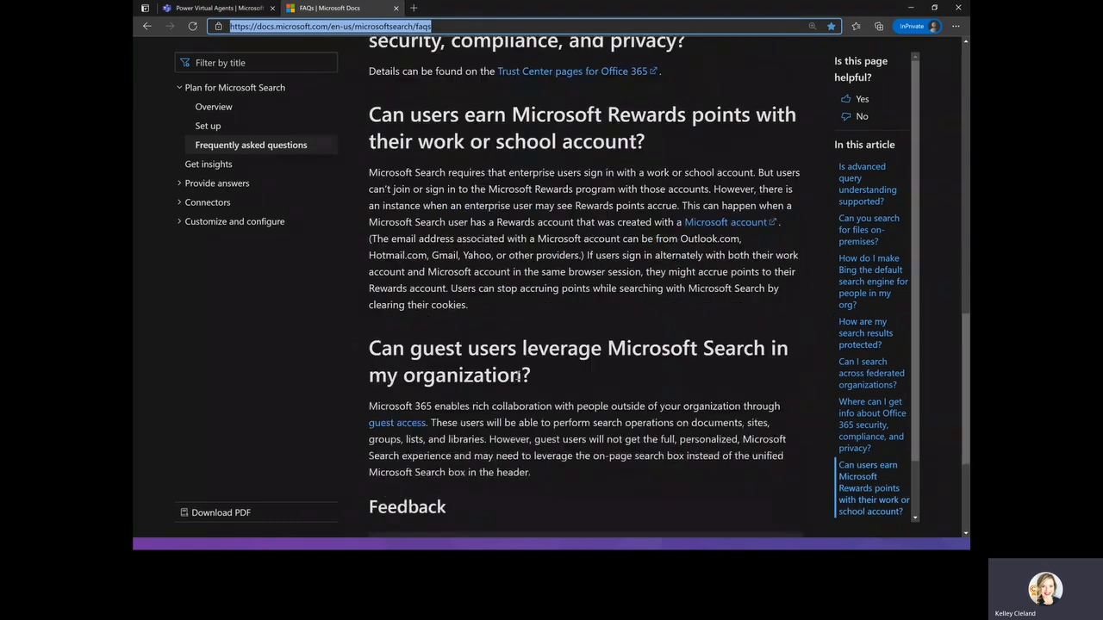
{"action": "scroll", "coordinate": [509, 369], "scroll_direction": "down", "scroll_amount": 1}
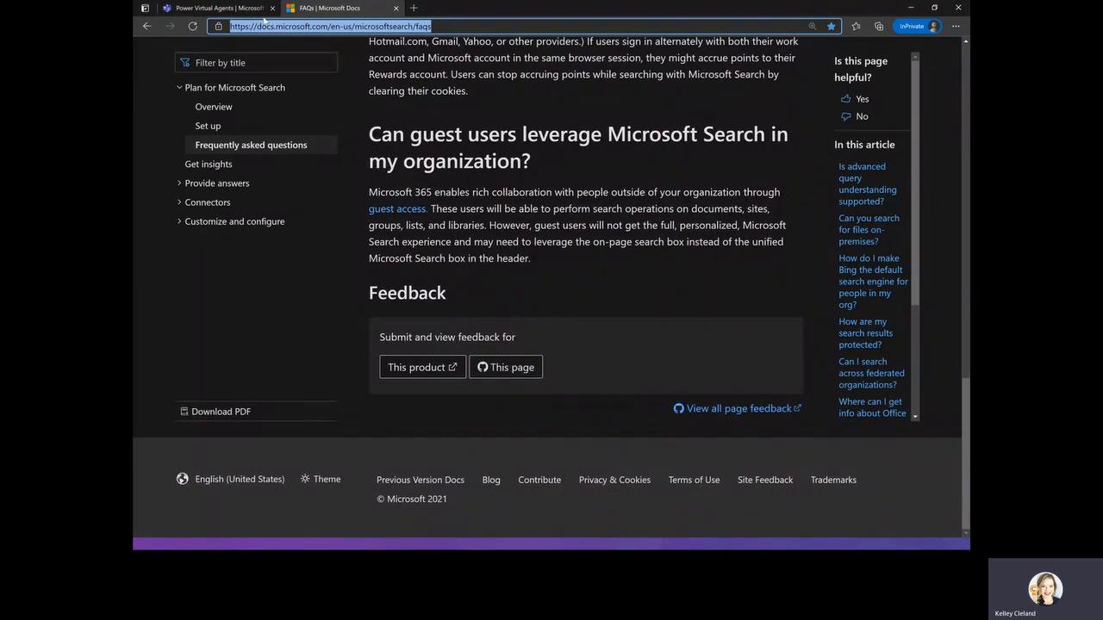
{"action": "left_click", "coordinate": [198, 8]}
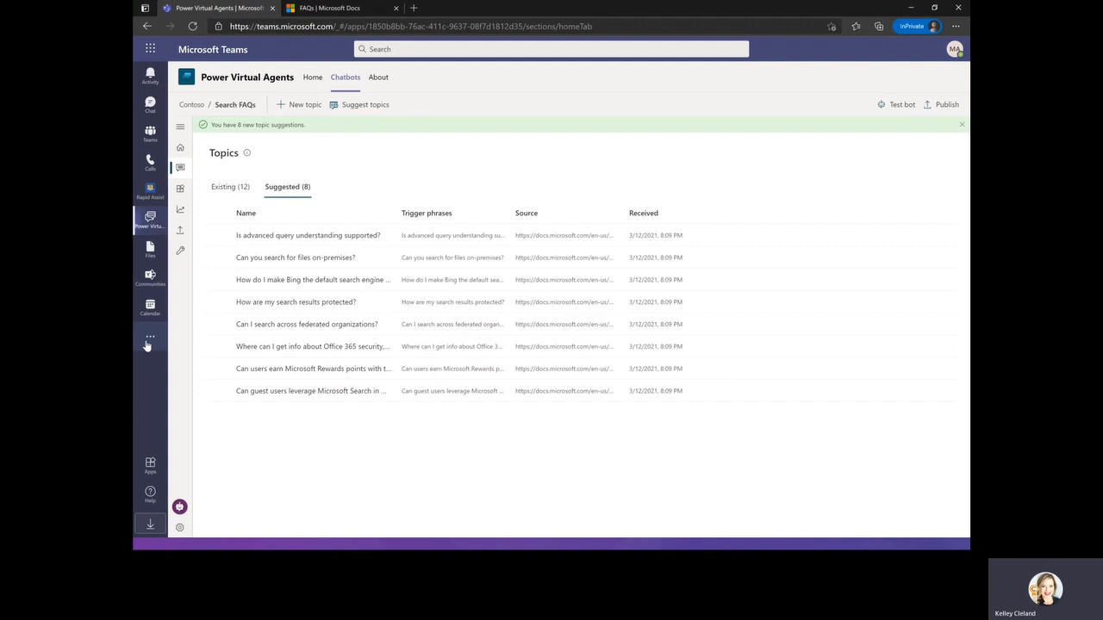
Preview the 'Is advanced query understanding supported?' suggestion and add it to topics for editing.
{"action": "left_click", "coordinate": [283, 236]}
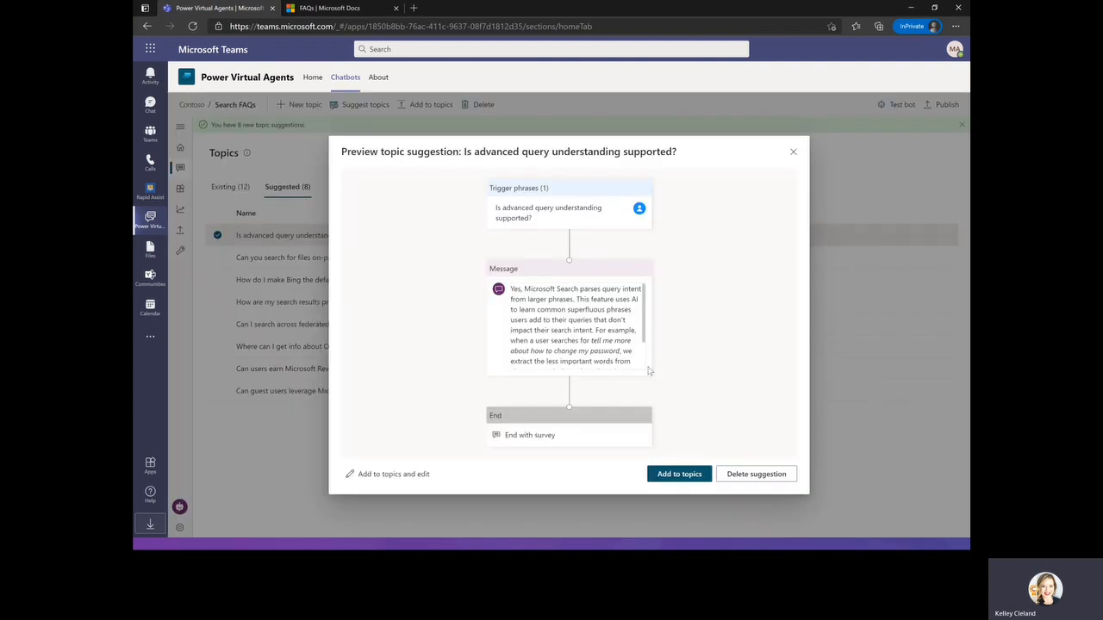
{"action": "triple_click", "coordinate": [496, 205]}
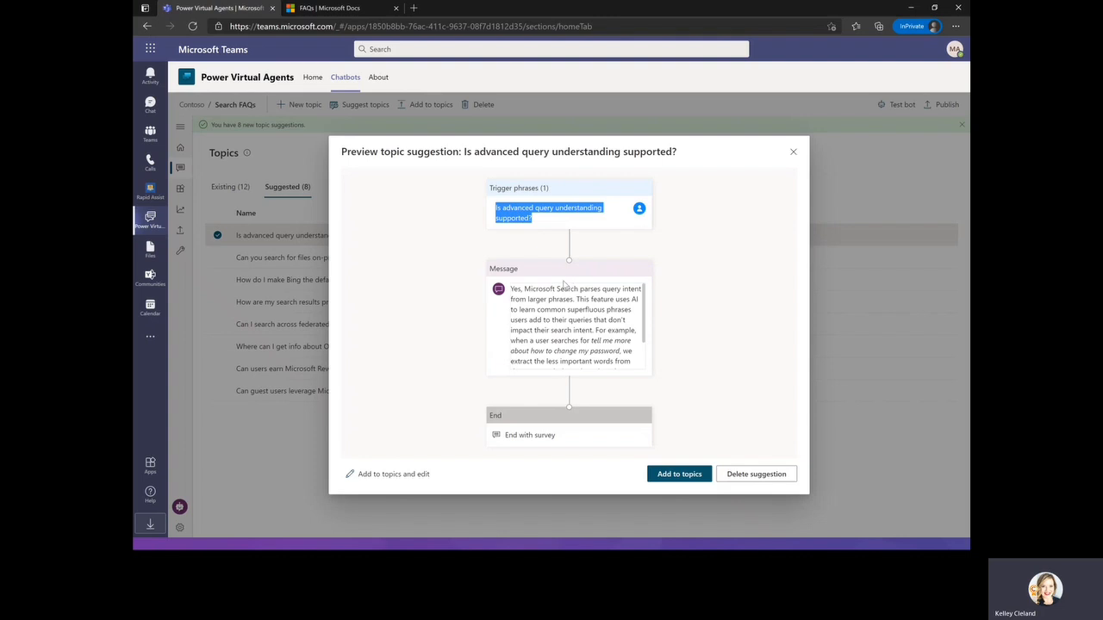
{"action": "scroll", "coordinate": [573, 327], "scroll_direction": "down", "scroll_amount": 3}
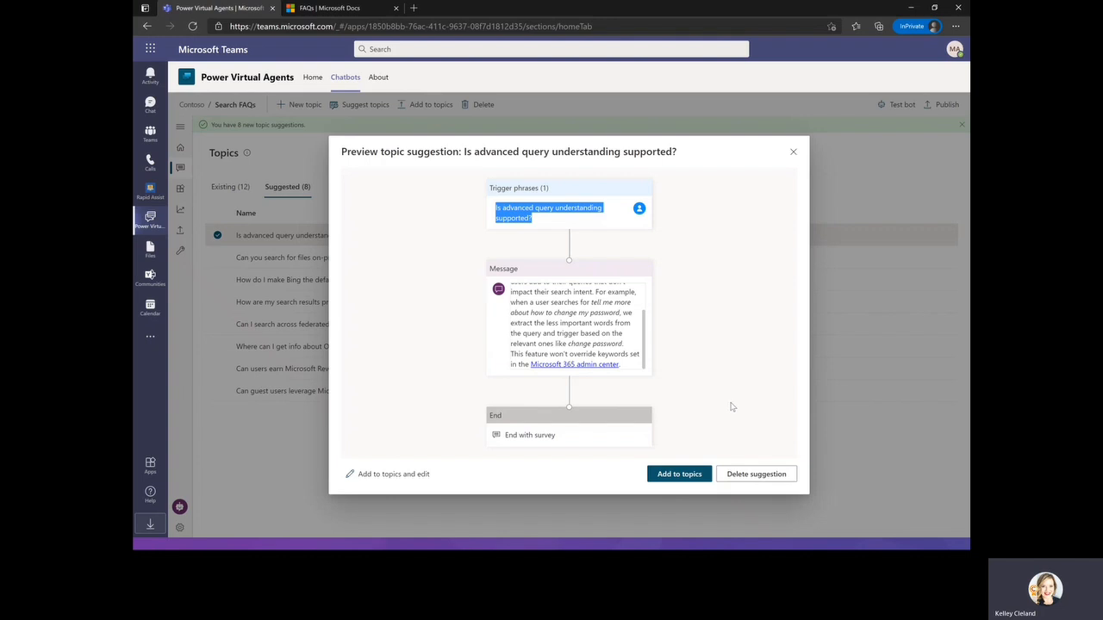
{"action": "scroll", "coordinate": [540, 319], "scroll_direction": "up", "scroll_amount": 3}
{"action": "left_click", "coordinate": [393, 475]}
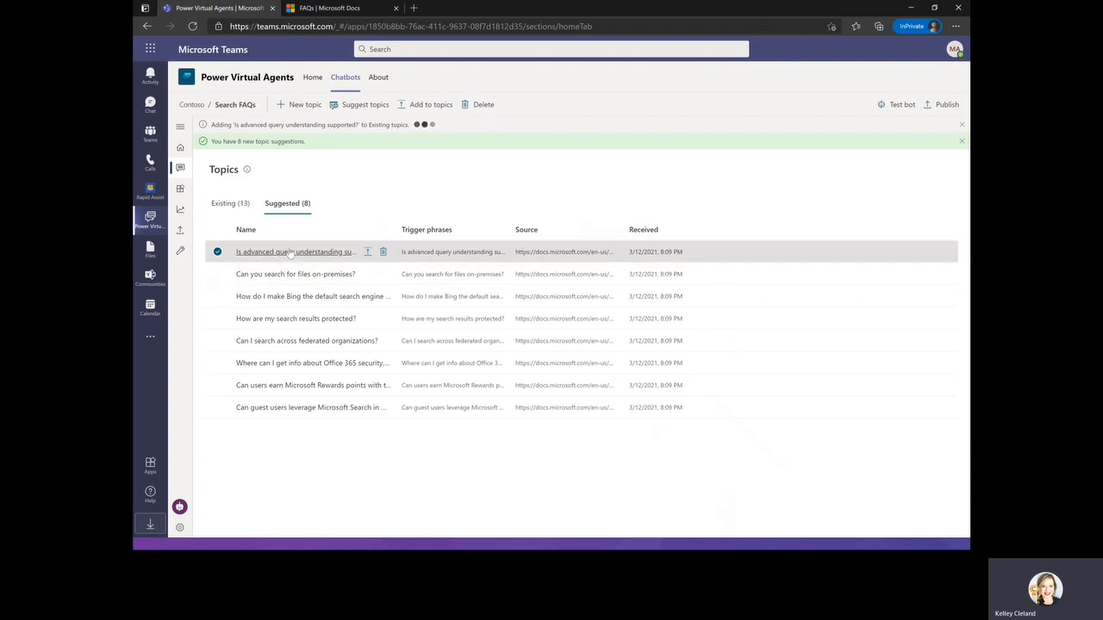
Open the 'Is advanced query understanding supported?' topic and add the trigger phrase 'query'.
{"action": "left_click", "coordinate": [327, 251]}
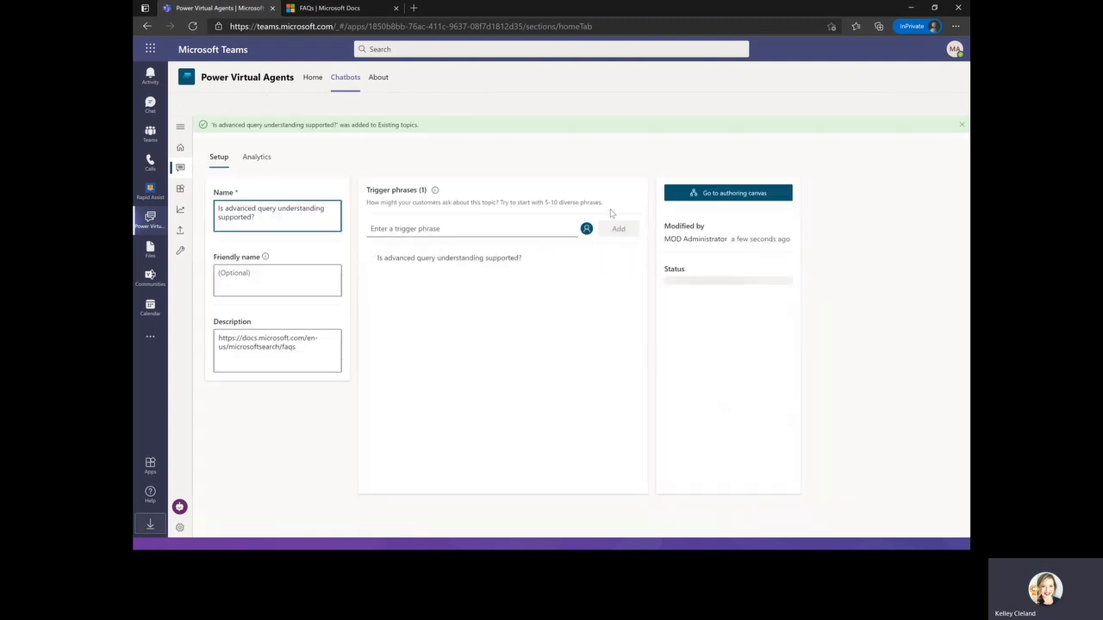
{"action": "left_click", "coordinate": [437, 230]}
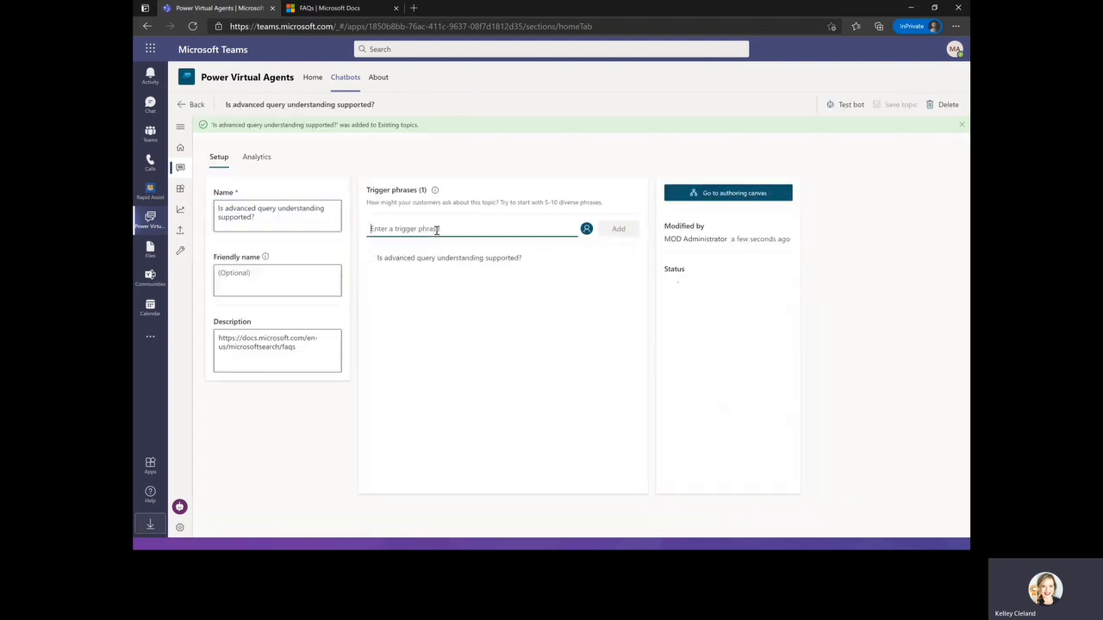
{"action": "type", "text": "query"}
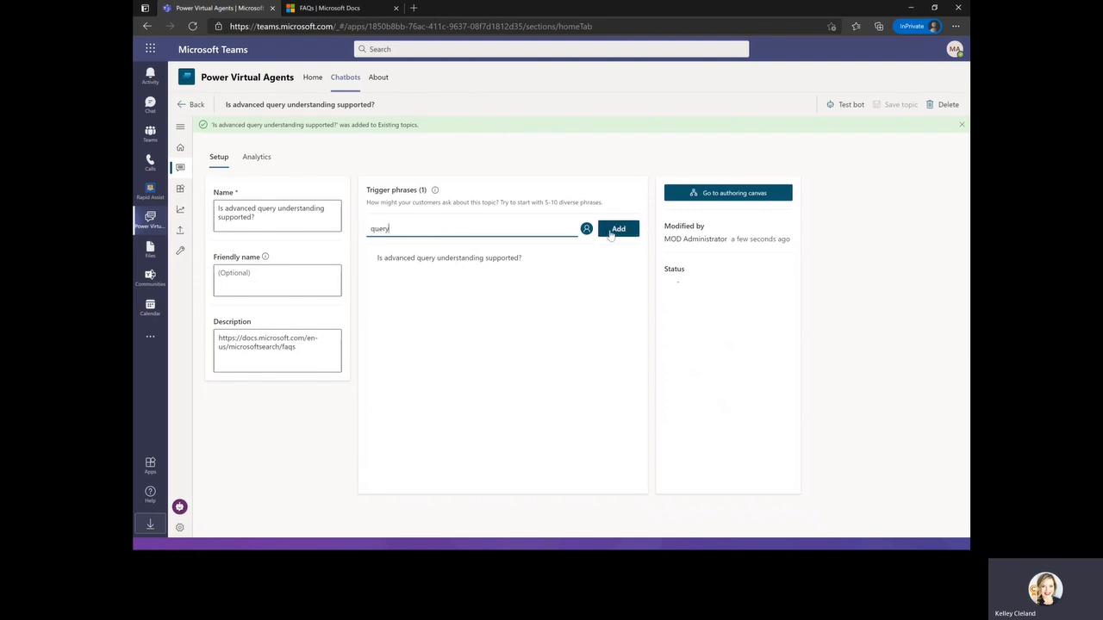
{"action": "left_click", "coordinate": [617, 230]}
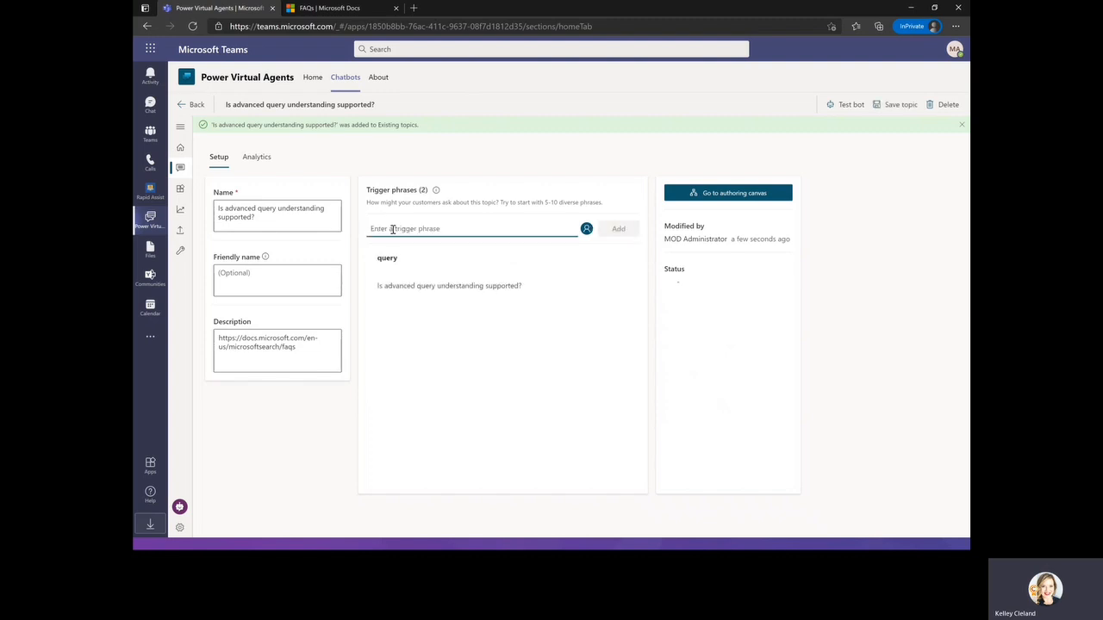
Add the trigger phrase 'adv query' to the topic and save the topic.
{"action": "type", "text": "query"}
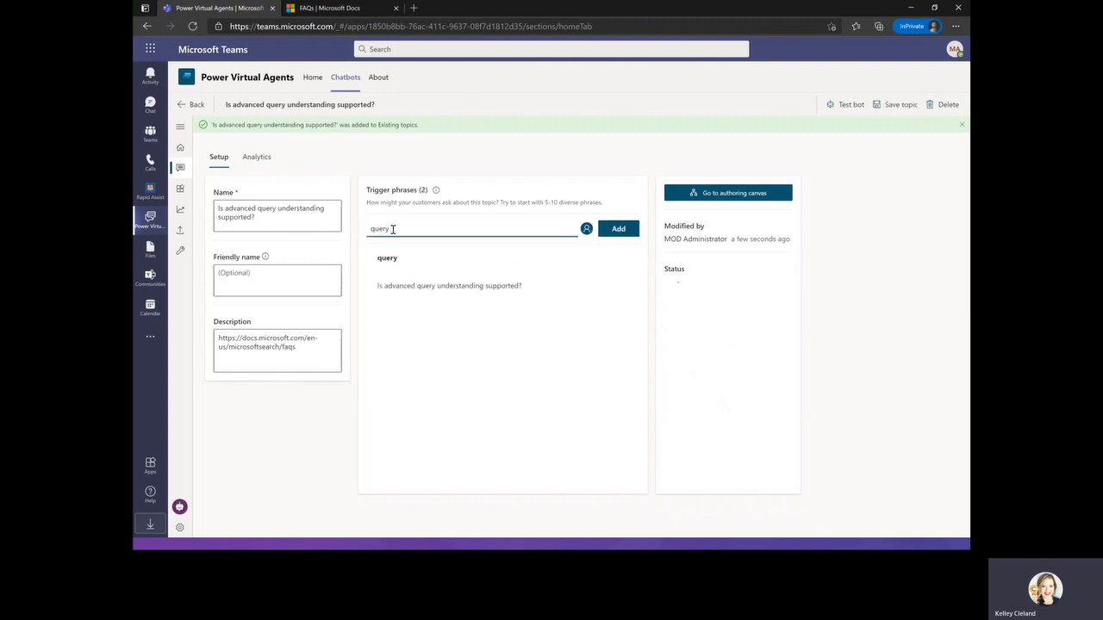
{"action": "key", "text": "BackSpace"}
{"action": "key", "text": "BackSpace"}
{"action": "key", "text": "BackSpace"}
{"action": "key", "text": "BackSpace"}
{"action": "type", "text": "adv query"}
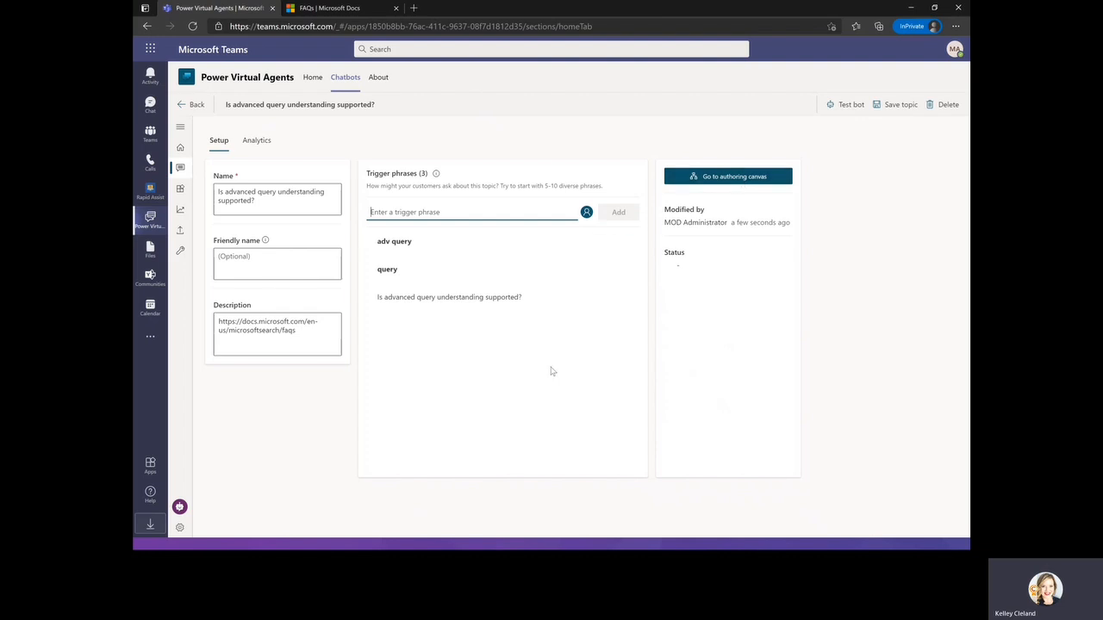
{"action": "left_click", "coordinate": [894, 105]}
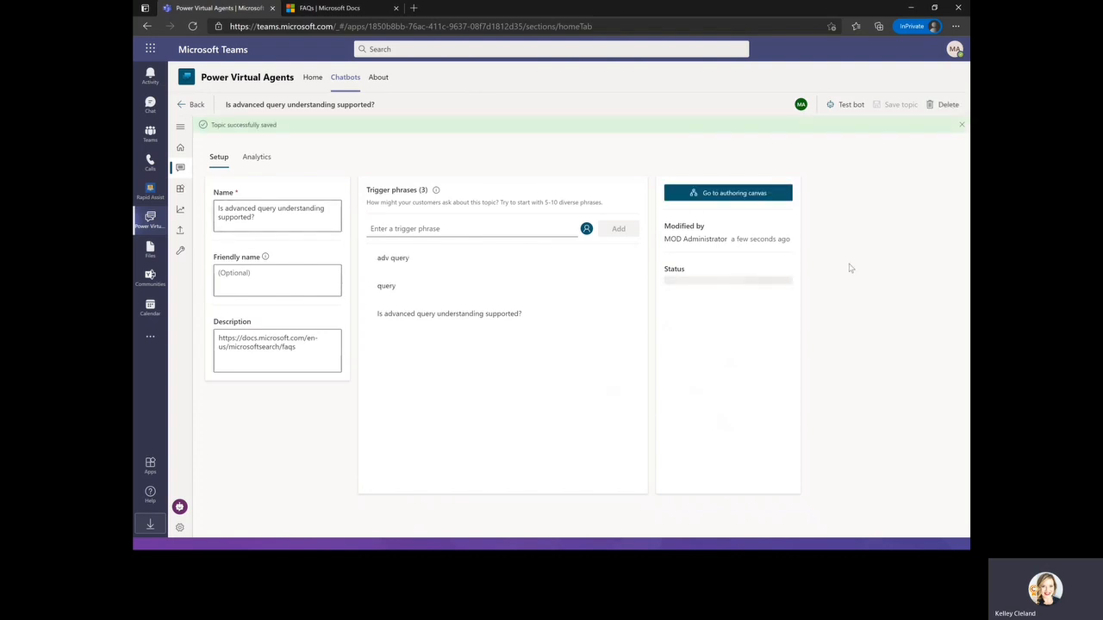
Return to the suggested topics, select all seven remaining suggestions and add them to the existing topics.
{"action": "left_click", "coordinate": [198, 105]}
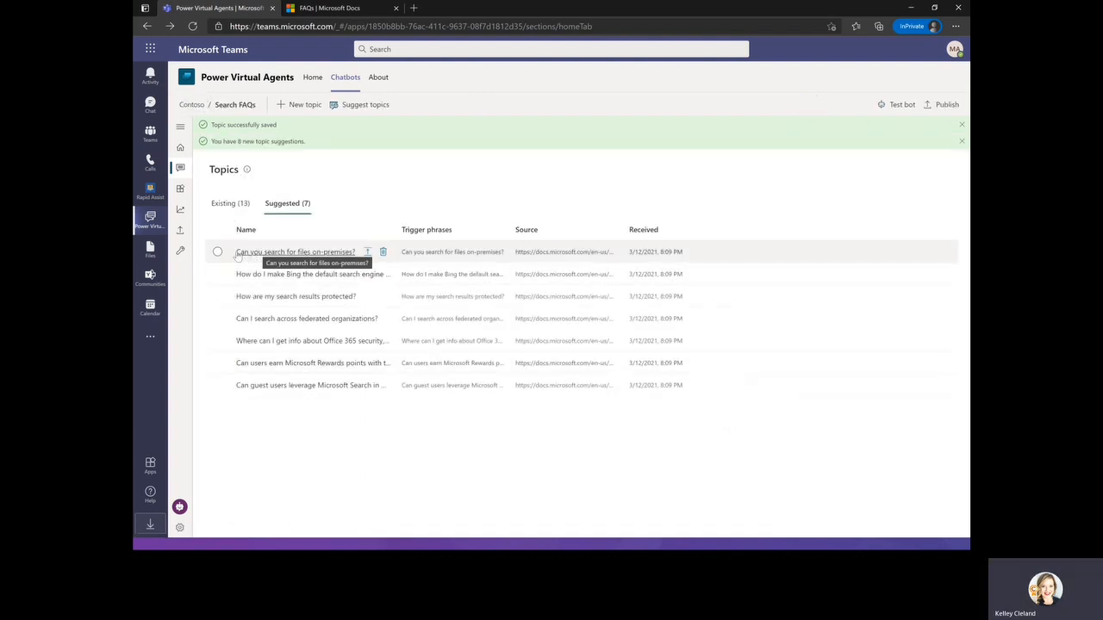
{"action": "left_click", "coordinate": [217, 252]}
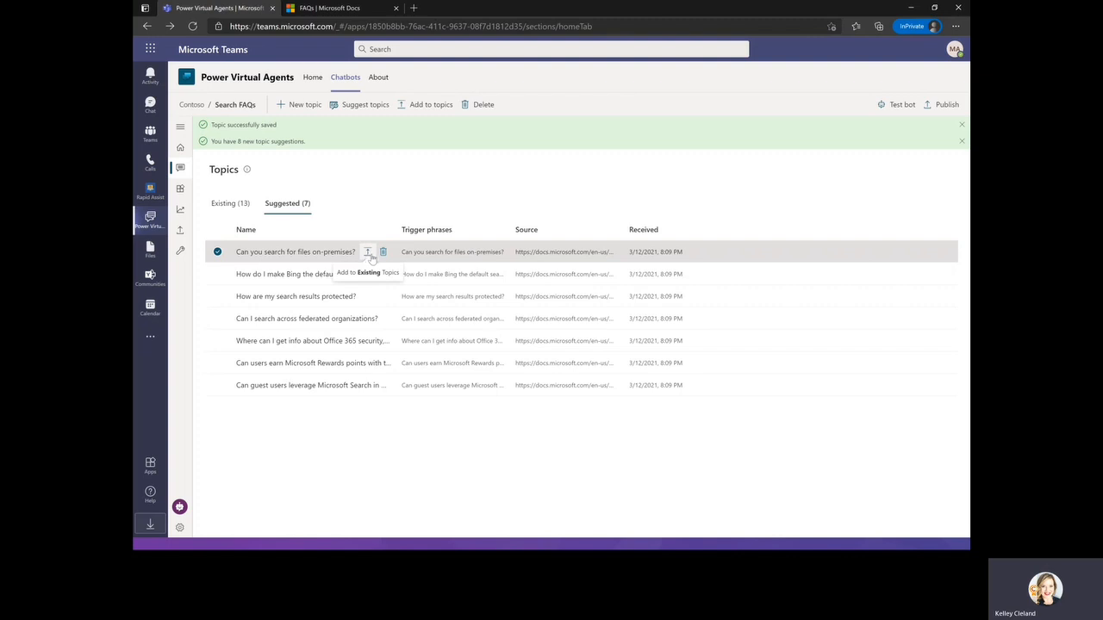
{"action": "left_click", "coordinate": [217, 274]}
{"action": "left_click", "coordinate": [218, 297]}
{"action": "left_click", "coordinate": [217, 319]}
{"action": "left_click", "coordinate": [217, 341]}
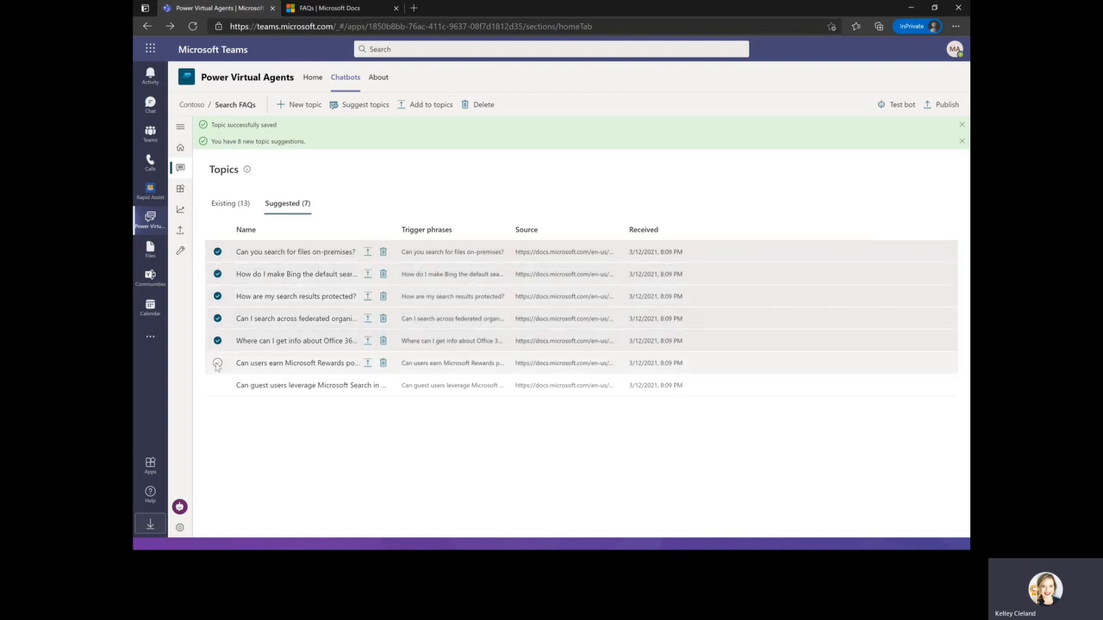
{"action": "left_click", "coordinate": [217, 363]}
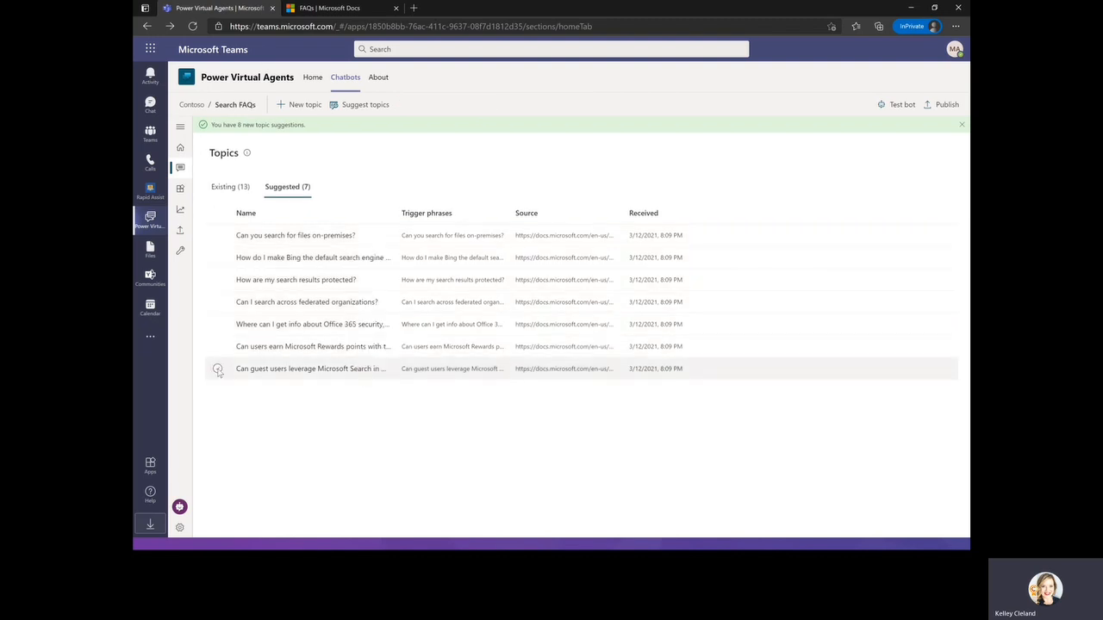
{"action": "left_click", "coordinate": [218, 369]}
{"action": "left_click", "coordinate": [217, 346]}
{"action": "left_click", "coordinate": [218, 212]}
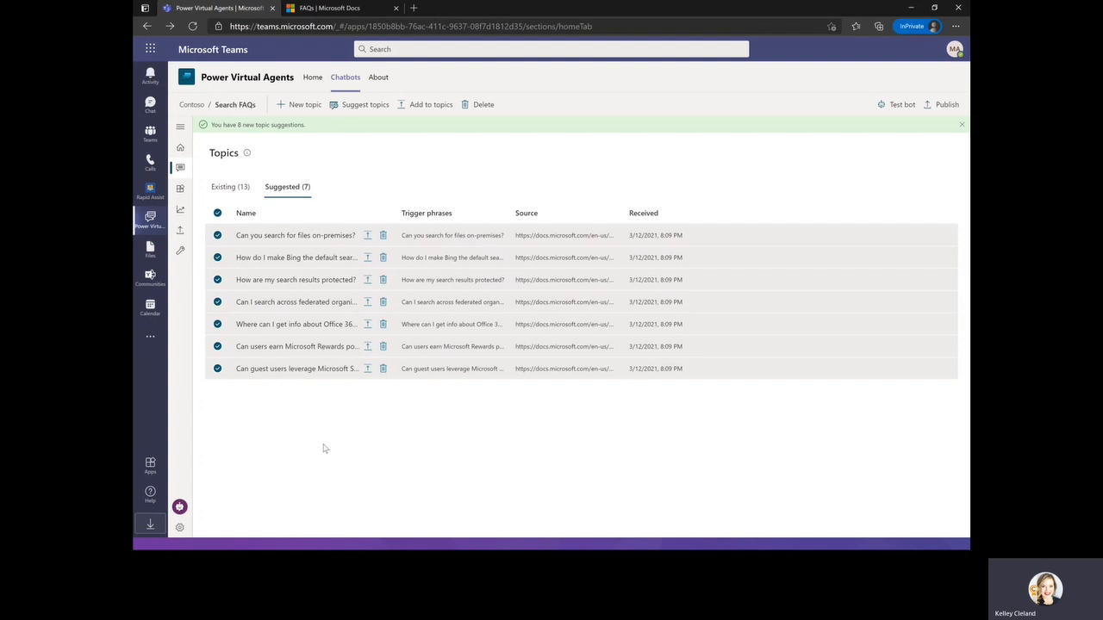
{"action": "left_click", "coordinate": [424, 106]}
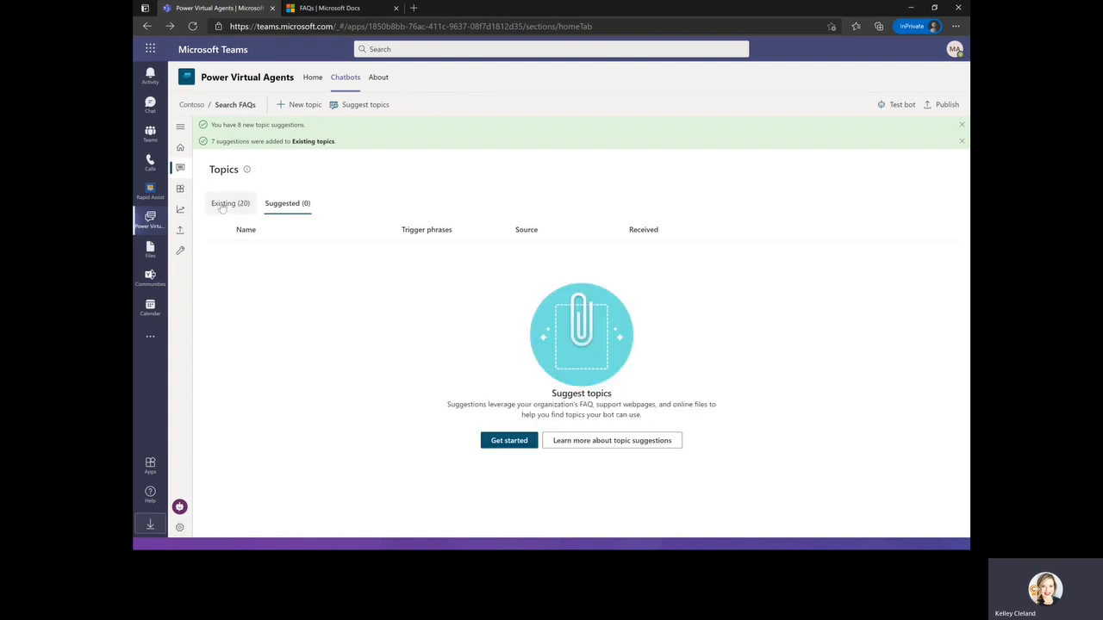
Turn on the eight new FAQ topics in the Existing topics list.
{"action": "left_click", "coordinate": [222, 205]}
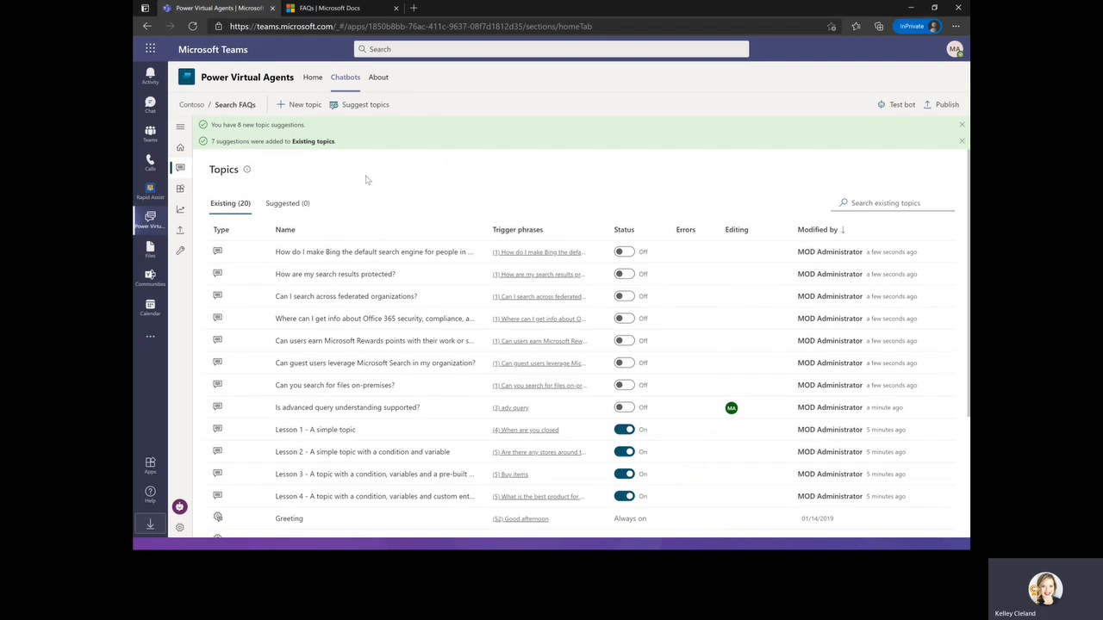
{"action": "left_click", "coordinate": [624, 252]}
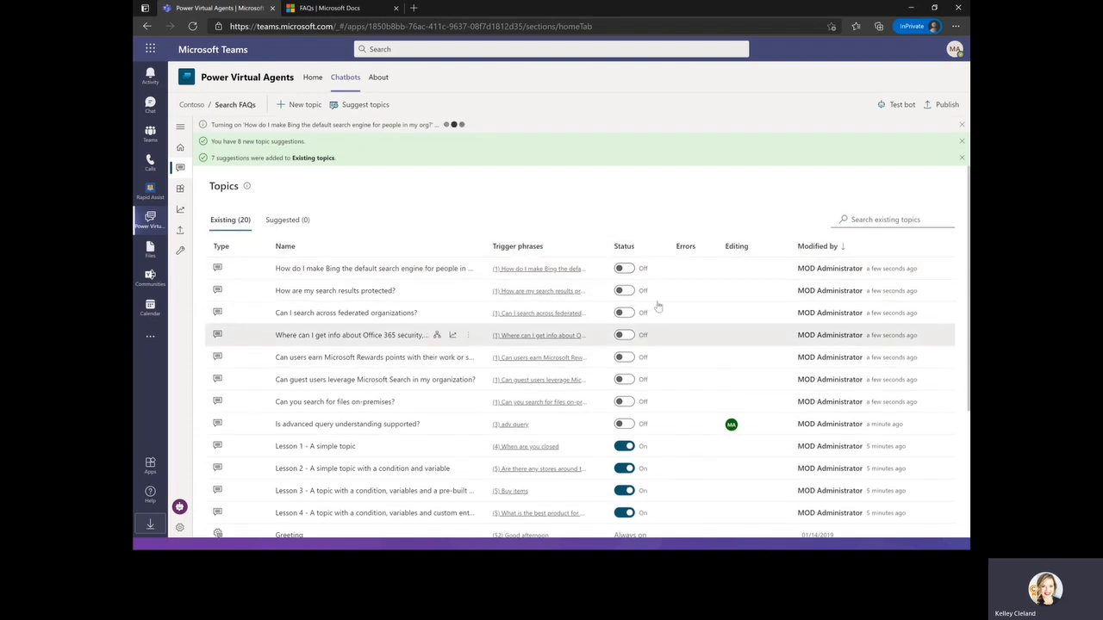
{"action": "left_click", "coordinate": [626, 293]}
{"action": "left_click", "coordinate": [627, 315]}
{"action": "left_click", "coordinate": [626, 338]}
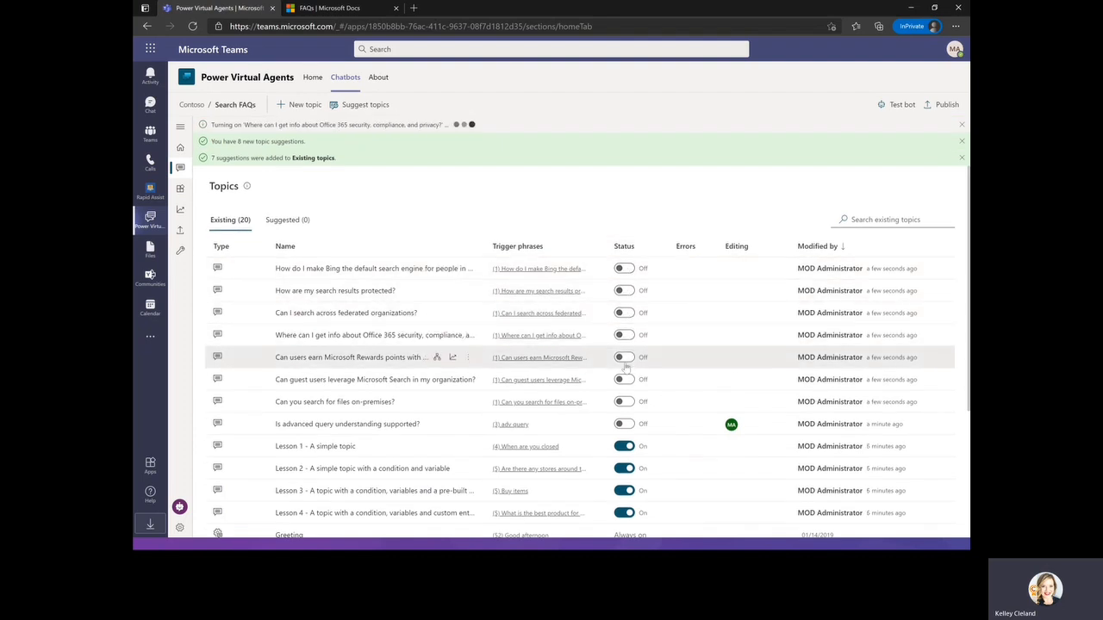
{"action": "left_click", "coordinate": [626, 359]}
{"action": "left_click", "coordinate": [626, 380]}
{"action": "left_click", "coordinate": [627, 401]}
{"action": "left_click", "coordinate": [626, 424]}
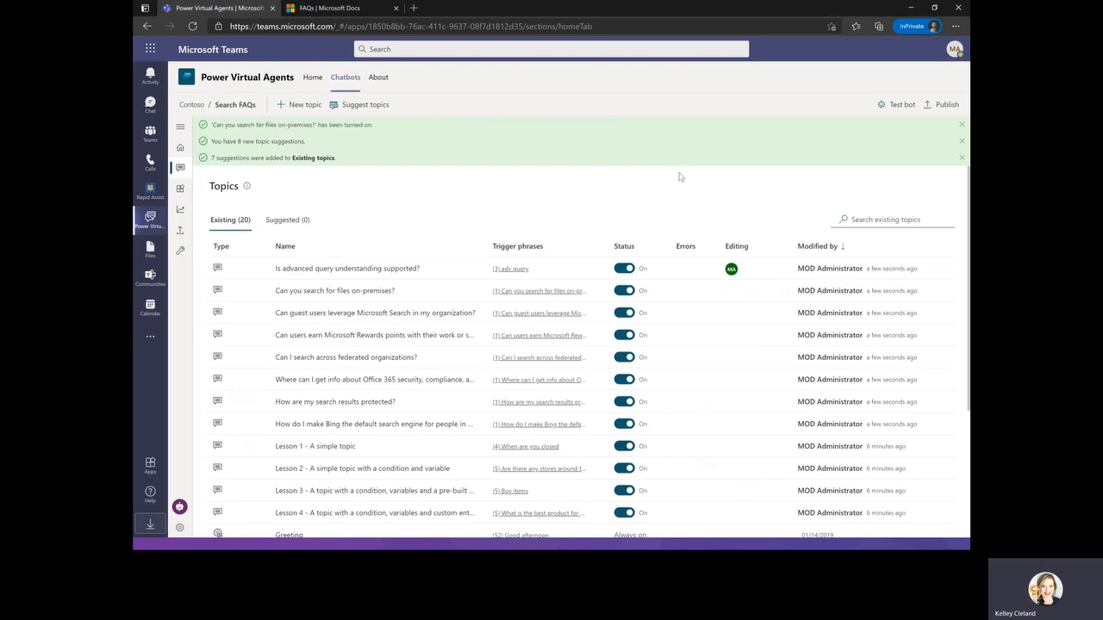
Open the test bot and send the message 'adv query'.
{"action": "left_click", "coordinate": [900, 106]}
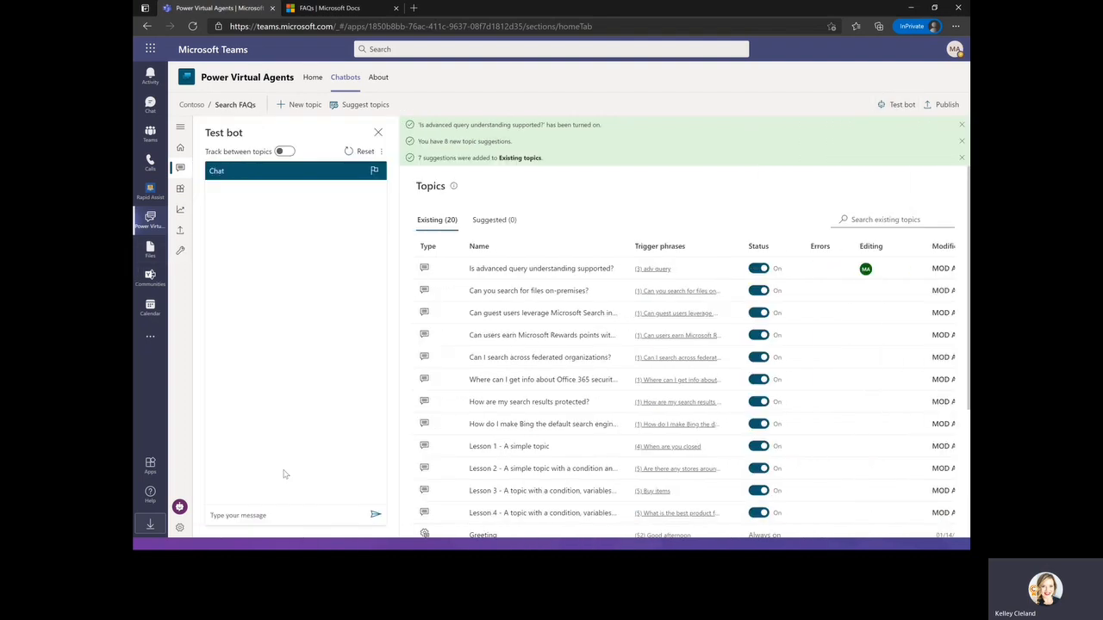
{"action": "left_click", "coordinate": [242, 515]}
{"action": "type", "text": "on"}
{"action": "key", "text": "BackSpace"}
{"action": "key", "text": "BackSpace"}
{"action": "type", "text": "adv query"}
{"action": "key", "text": "Return"}
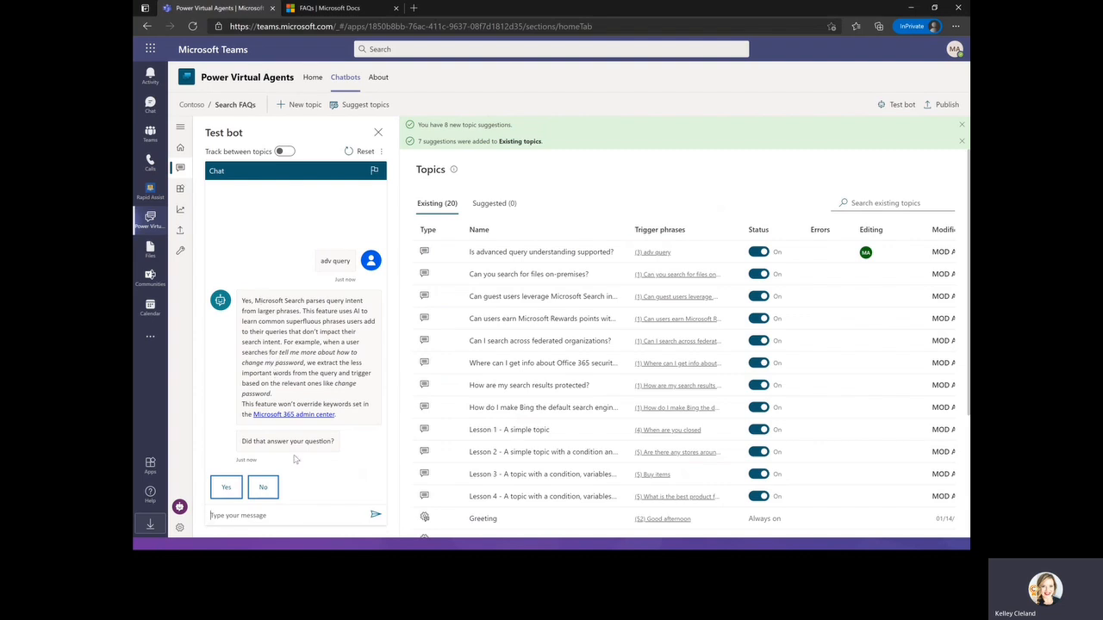
Finish the test conversation by confirming the answer helped, rating it 5 stars and declining further help.
{"action": "left_click", "coordinate": [231, 488]}
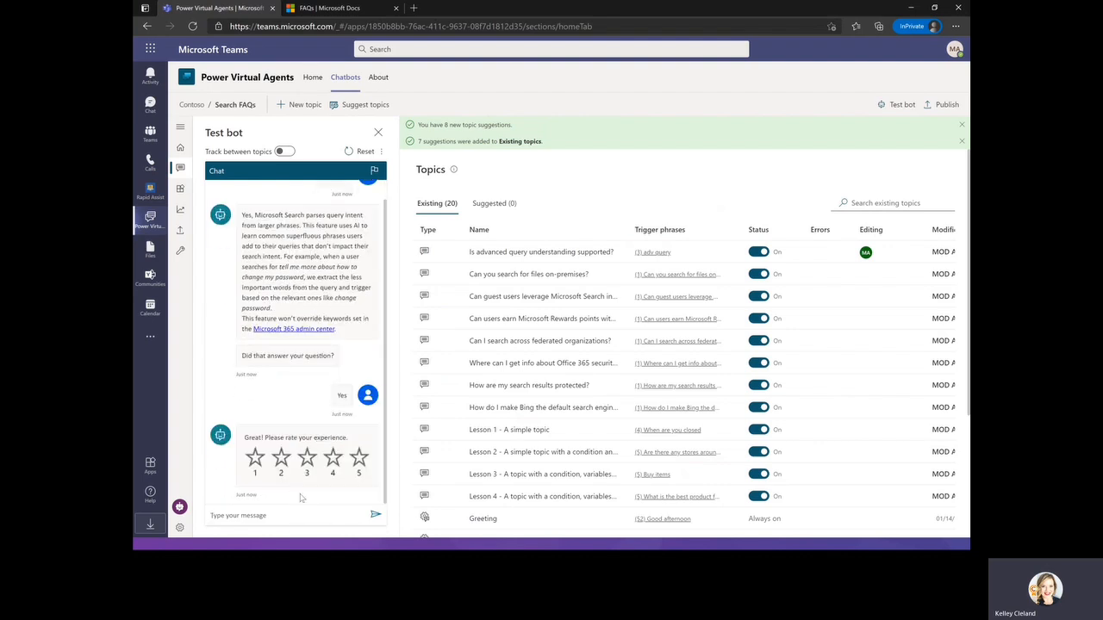
{"action": "left_click", "coordinate": [358, 466]}
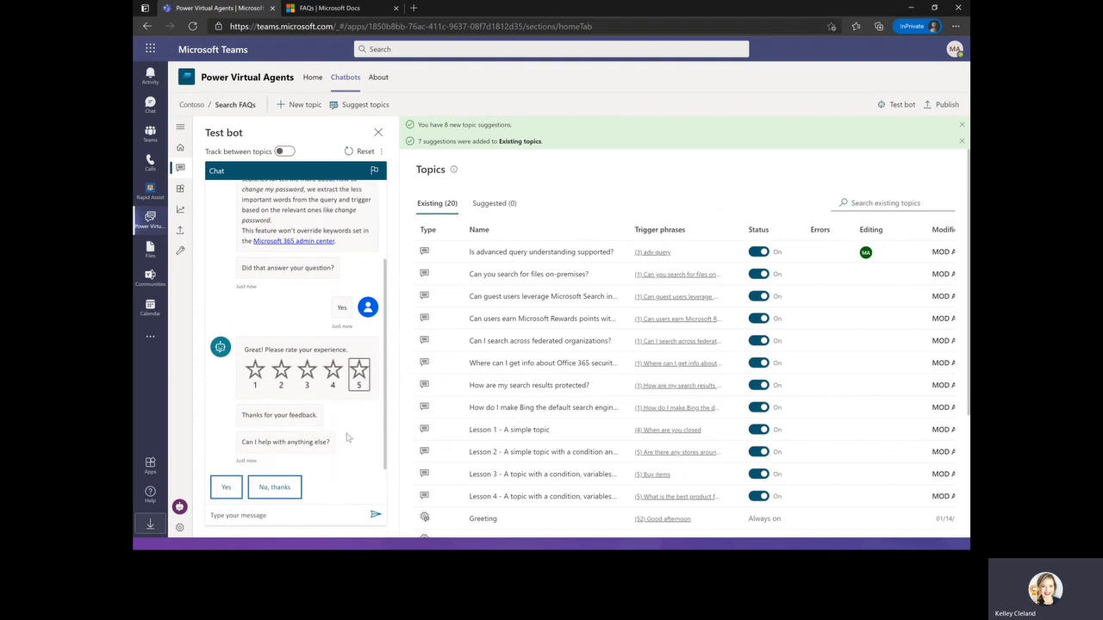
{"action": "left_click", "coordinate": [267, 494]}
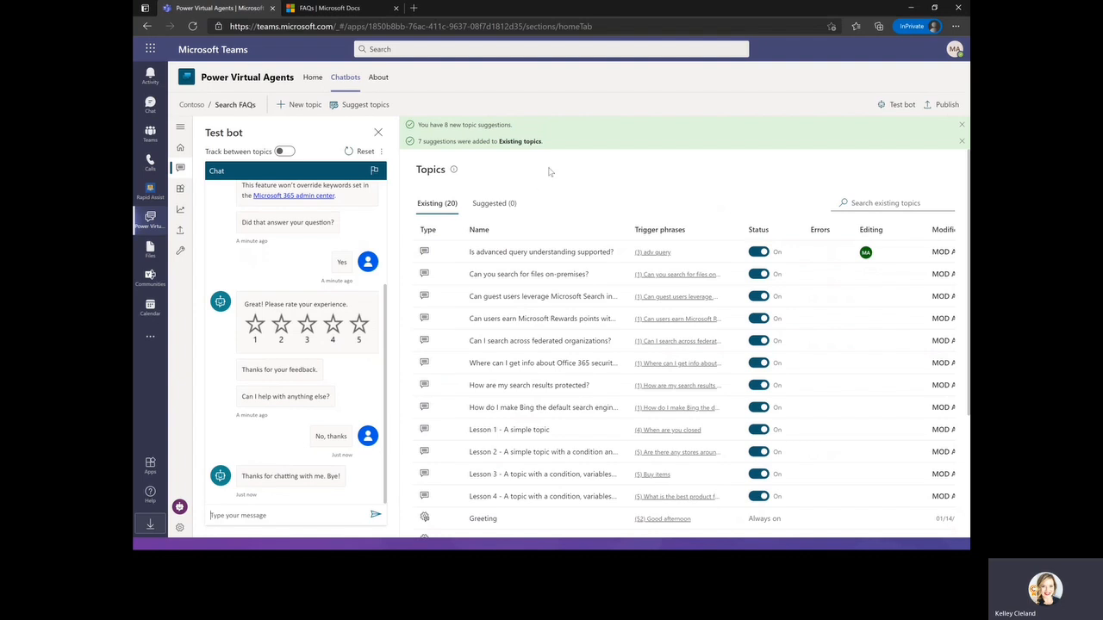
Start creating a chatbot from the Home page for the Human Resources team.
{"action": "left_click", "coordinate": [312, 78]}
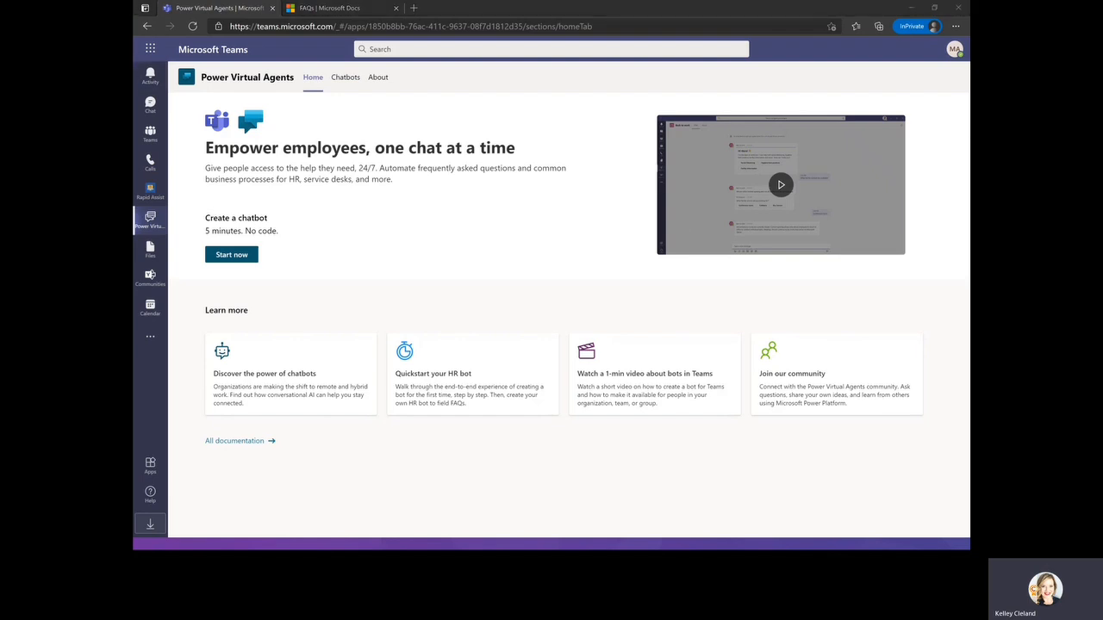
{"action": "left_click", "coordinate": [228, 258]}
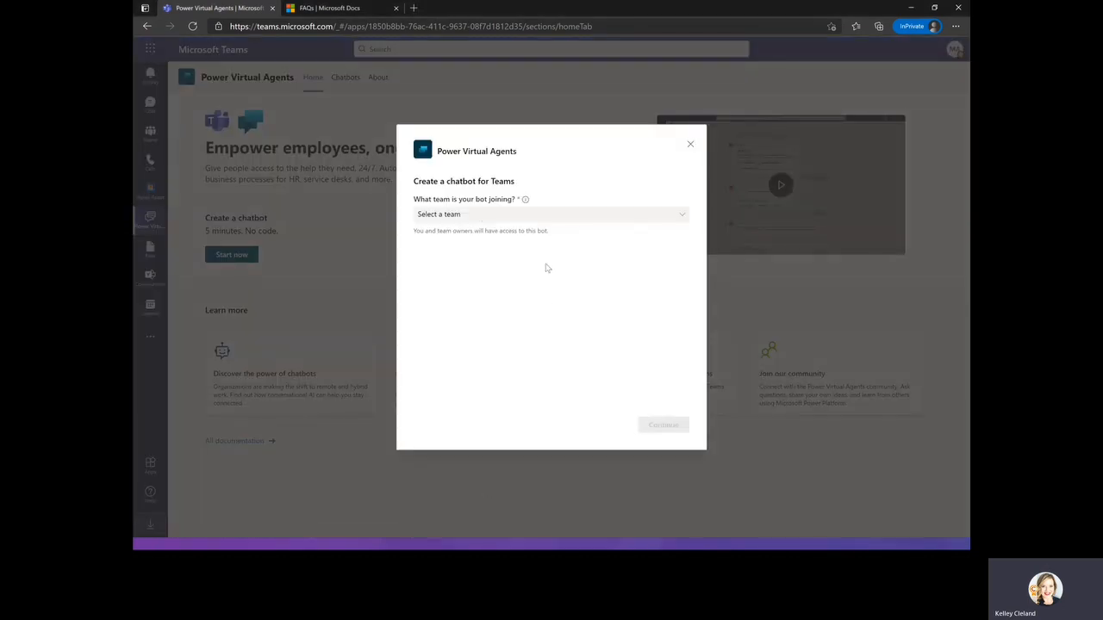
{"action": "left_click", "coordinate": [474, 217]}
{"action": "scroll", "coordinate": [659, 258], "scroll_direction": "down", "scroll_amount": 1}
{"action": "scroll", "coordinate": [586, 282], "scroll_direction": "down", "scroll_amount": 1}
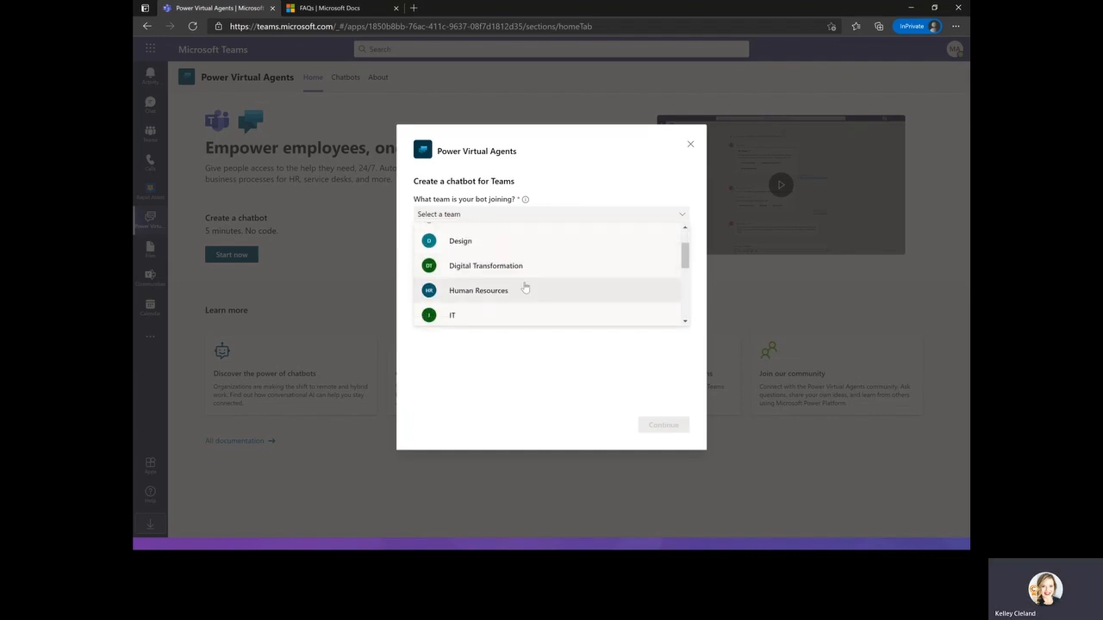
{"action": "left_click", "coordinate": [506, 293]}
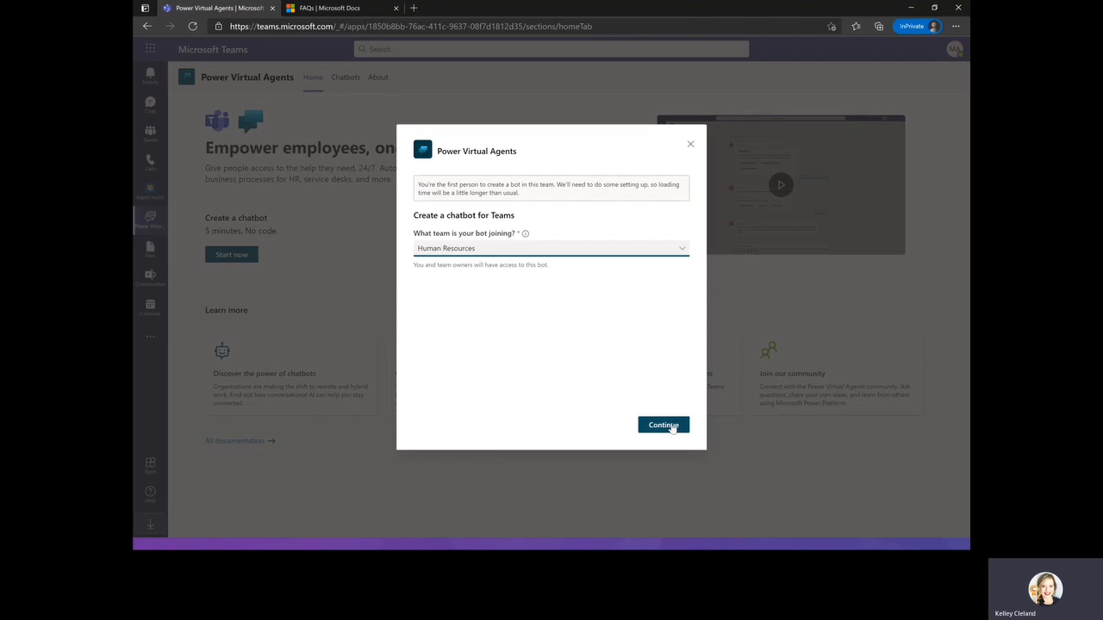
{"action": "left_click", "coordinate": [673, 428]}
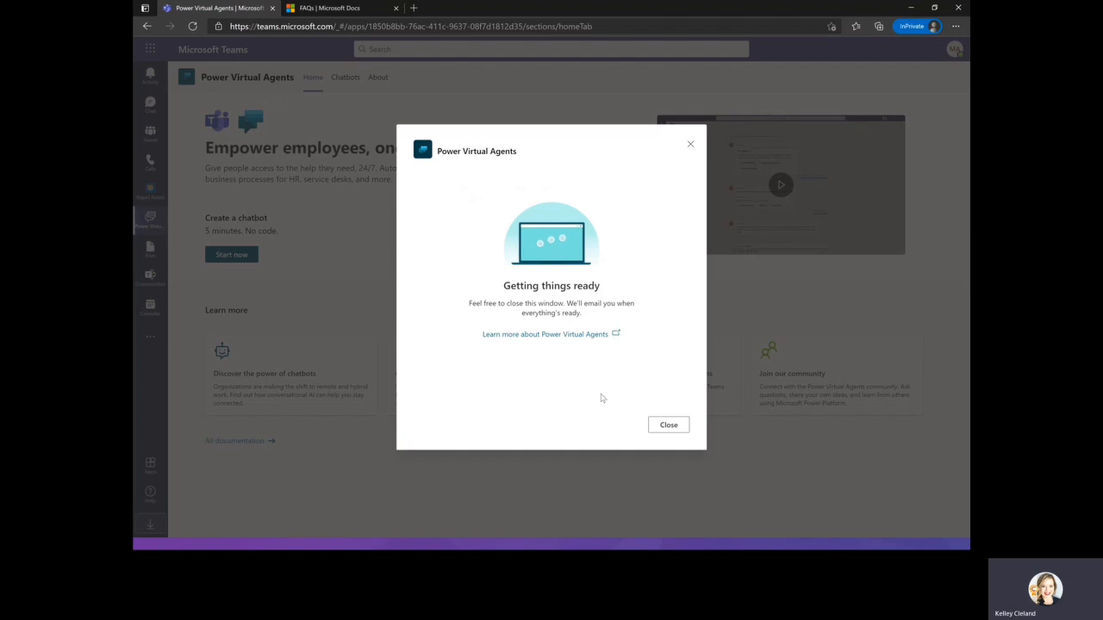
Close the FAQs documentation browser tab and the chatbot setup window.
{"action": "left_click", "coordinate": [396, 8]}
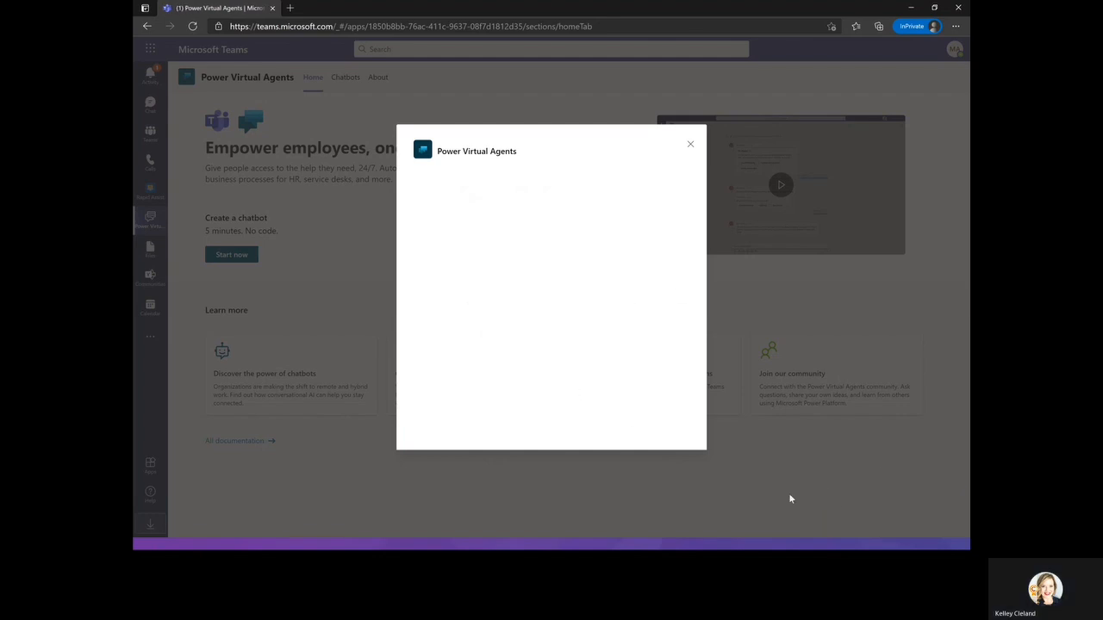
{"action": "left_click", "coordinate": [690, 146]}
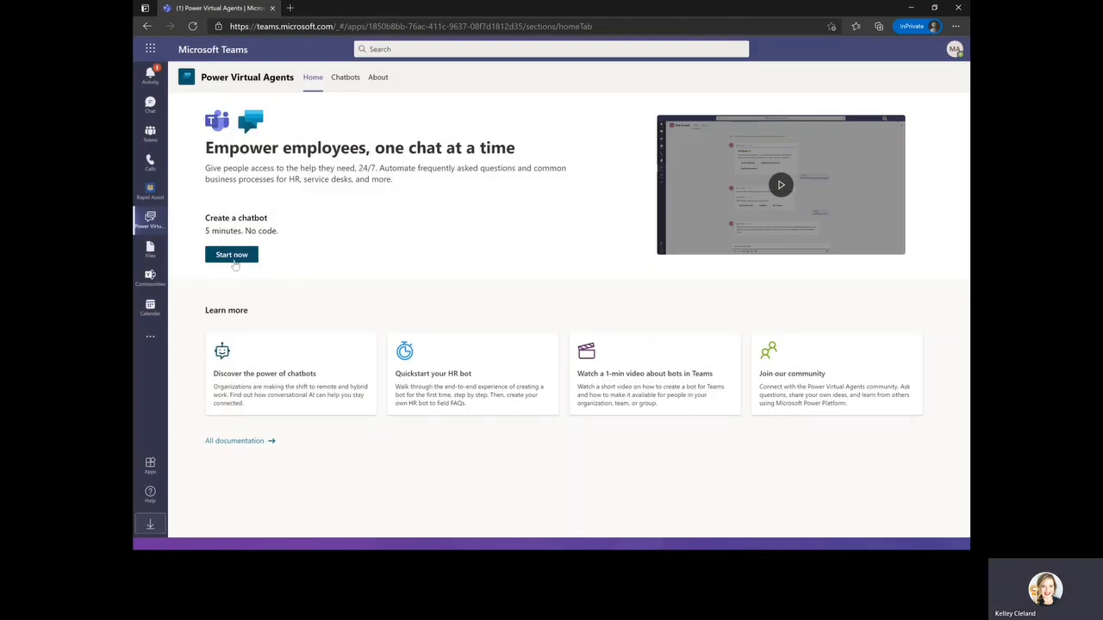
Start a new chatbot from the Chatbots page and assign it to the Human Resources team.
{"action": "left_click", "coordinate": [346, 77]}
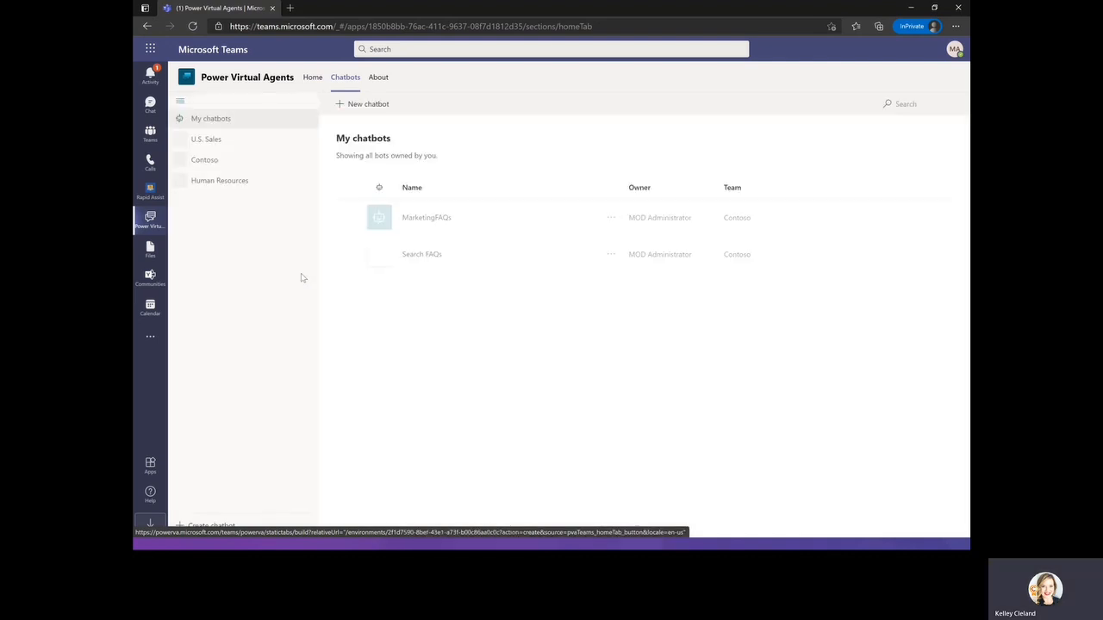
{"action": "left_click", "coordinate": [372, 104]}
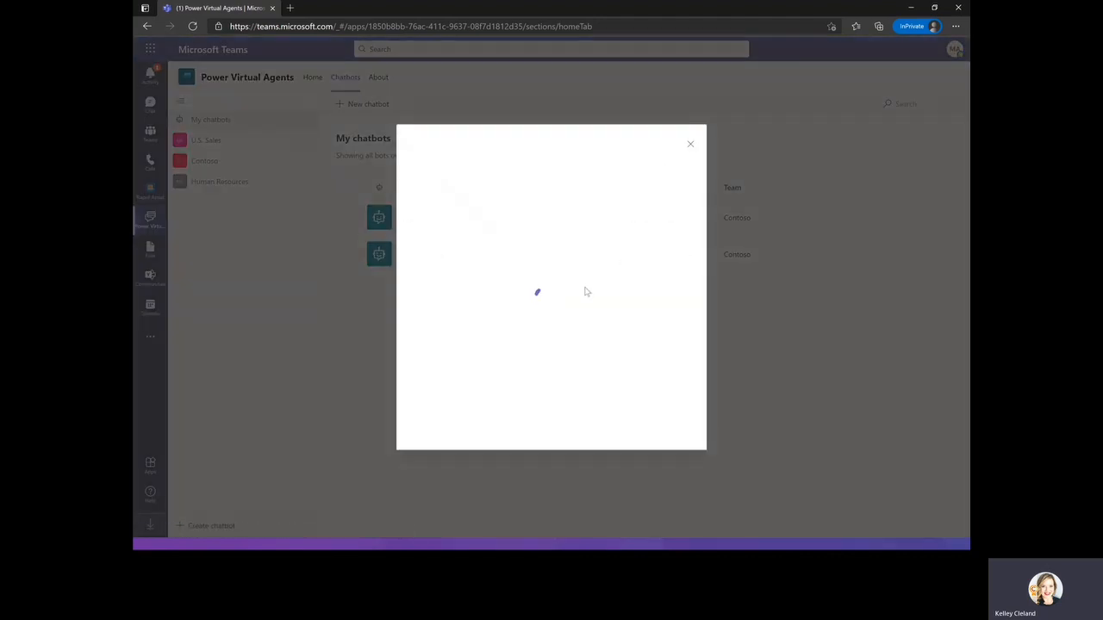
{"action": "left_click", "coordinate": [495, 216]}
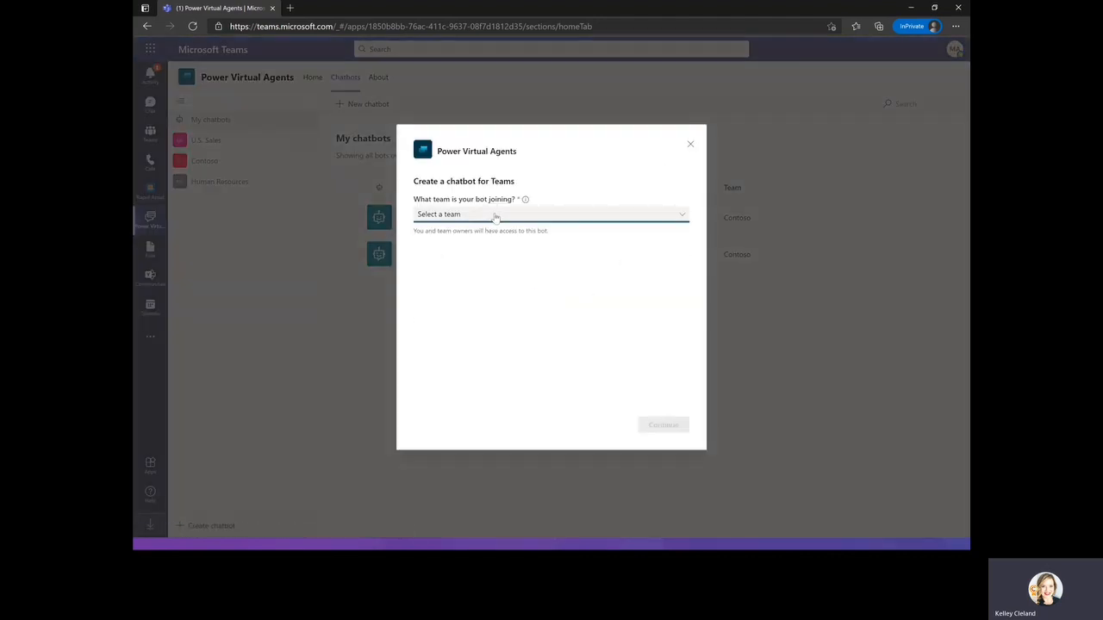
{"action": "scroll", "coordinate": [514, 266], "scroll_direction": "down", "scroll_amount": 1}
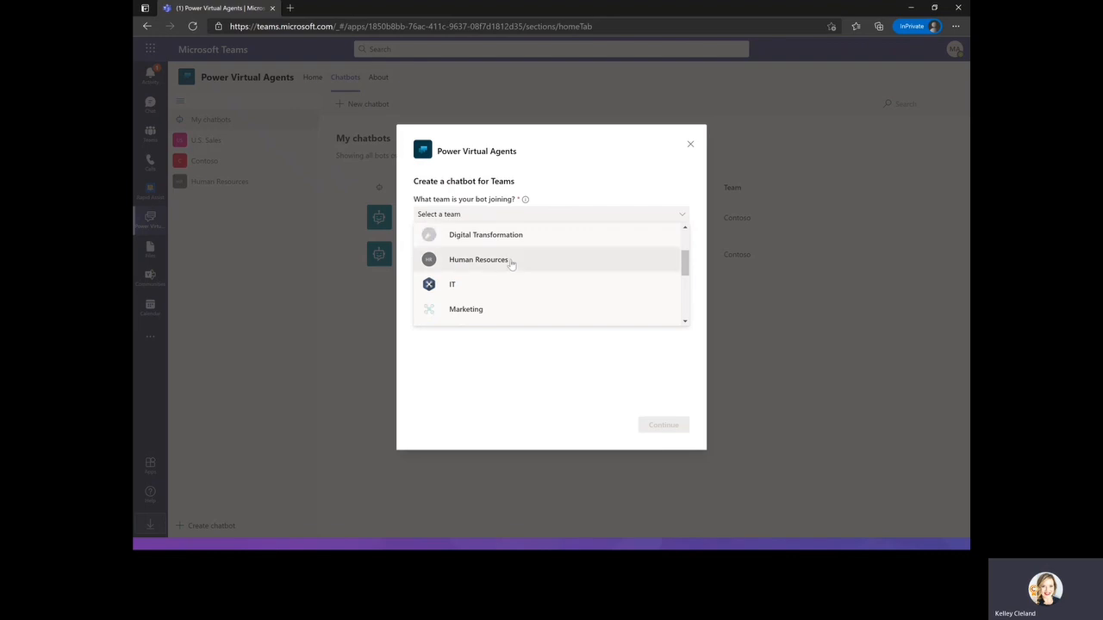
{"action": "left_click", "coordinate": [508, 260]}
{"action": "left_click", "coordinate": [664, 425]}
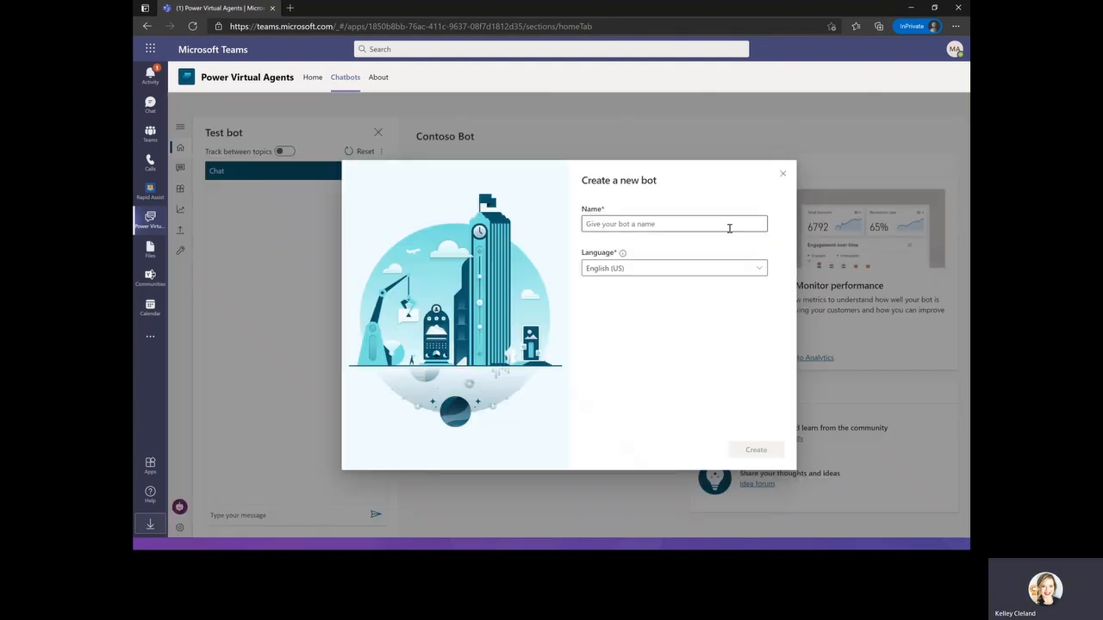
Name the new bot HR FAQ Bot, keeping English (US), and create it.
{"action": "left_click", "coordinate": [728, 228]}
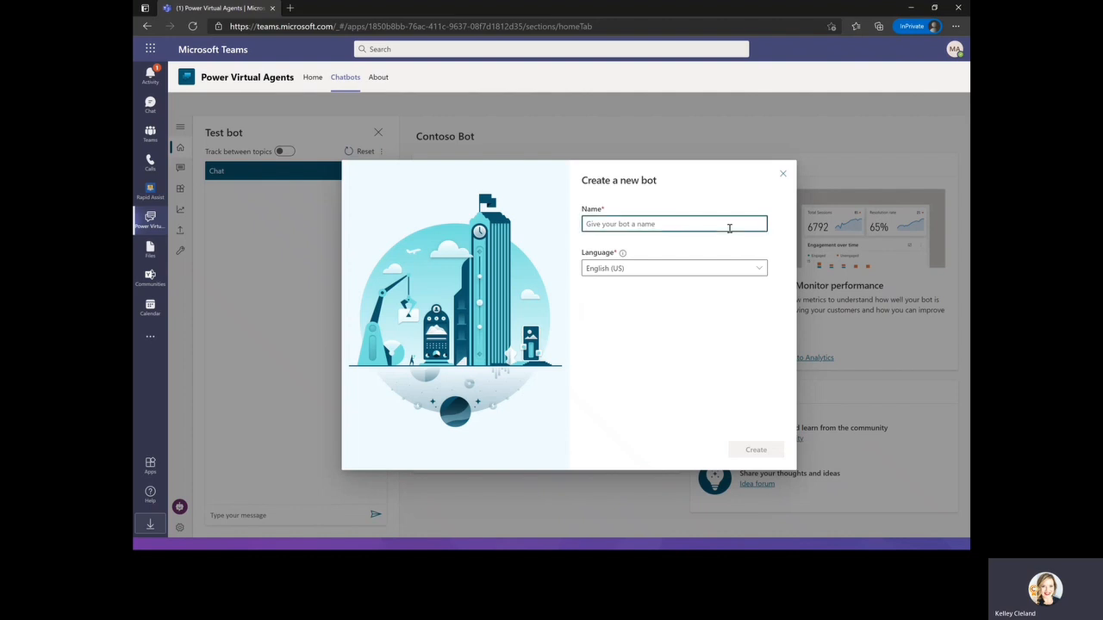
{"action": "type", "text": "Hr"}
{"action": "key", "text": "BackSpace"}
{"action": "type", "text": "R FO"}
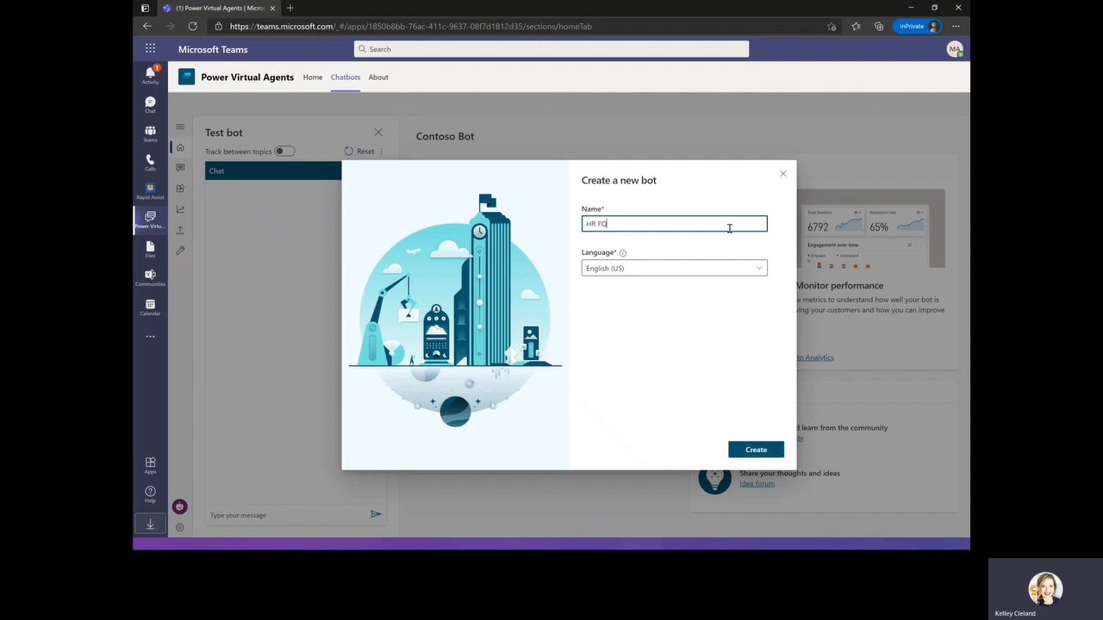
{"action": "key", "text": "BackSpace"}
{"action": "type", "text": "AQ Bot"}
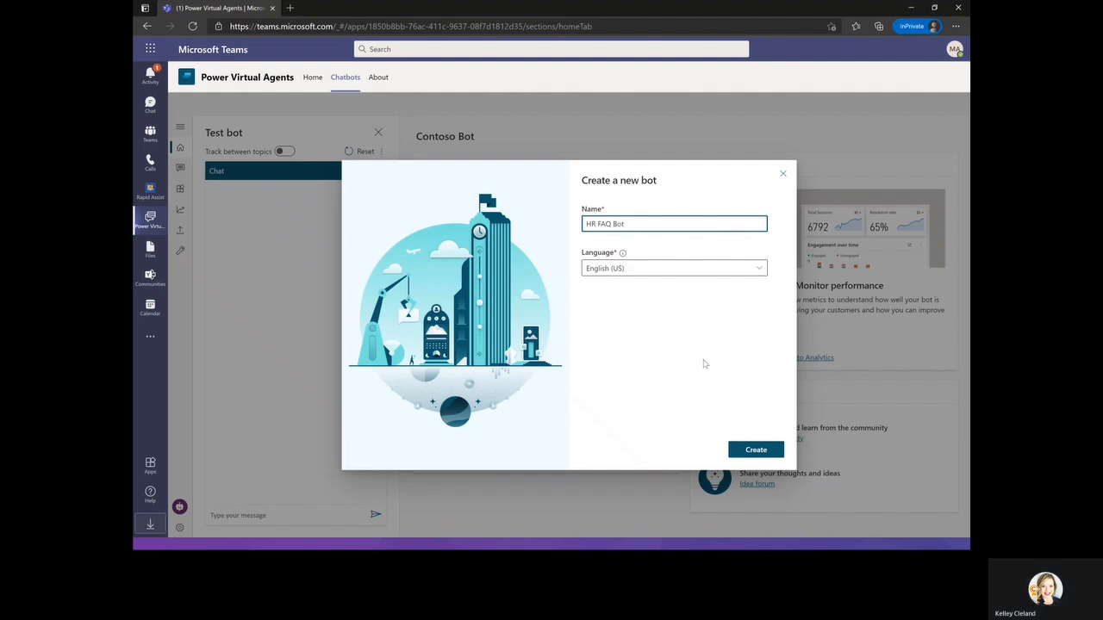
{"action": "left_click", "coordinate": [747, 453]}
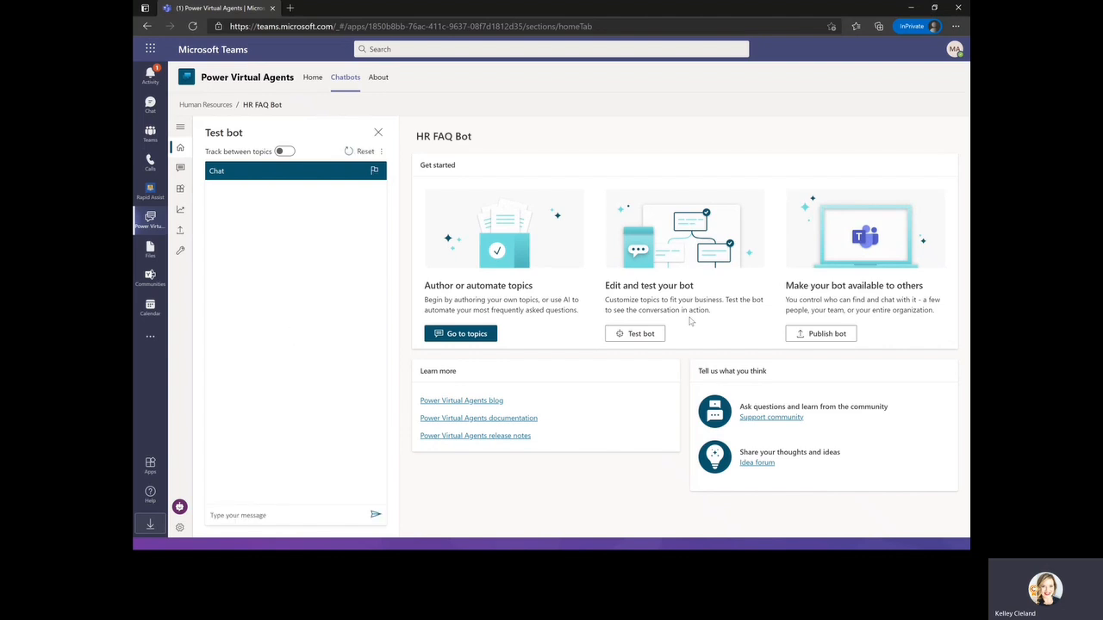
Close the test bot pane, open the bot's topics and create a new topic named Employee Time Off.
{"action": "left_click", "coordinate": [378, 133]}
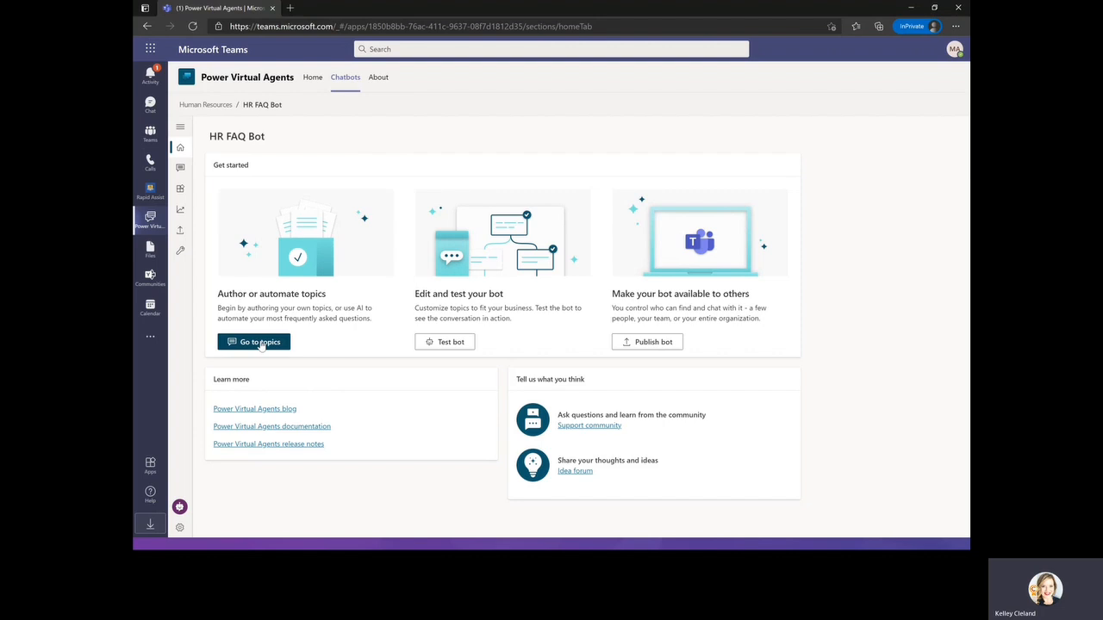
{"action": "left_click", "coordinate": [261, 343]}
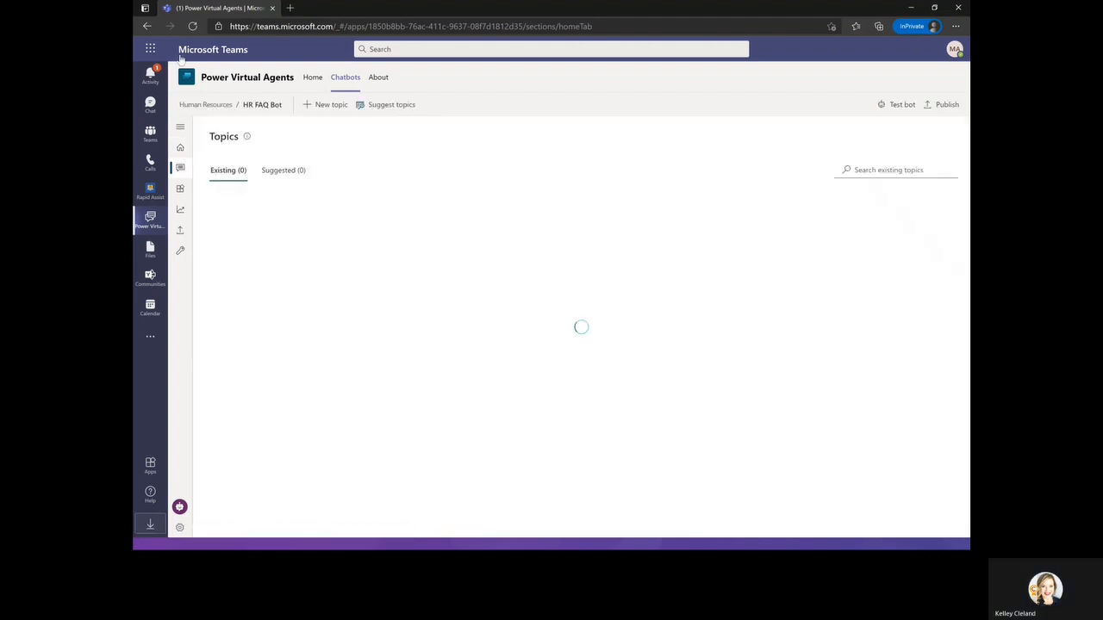
{"action": "left_click", "coordinate": [336, 105]}
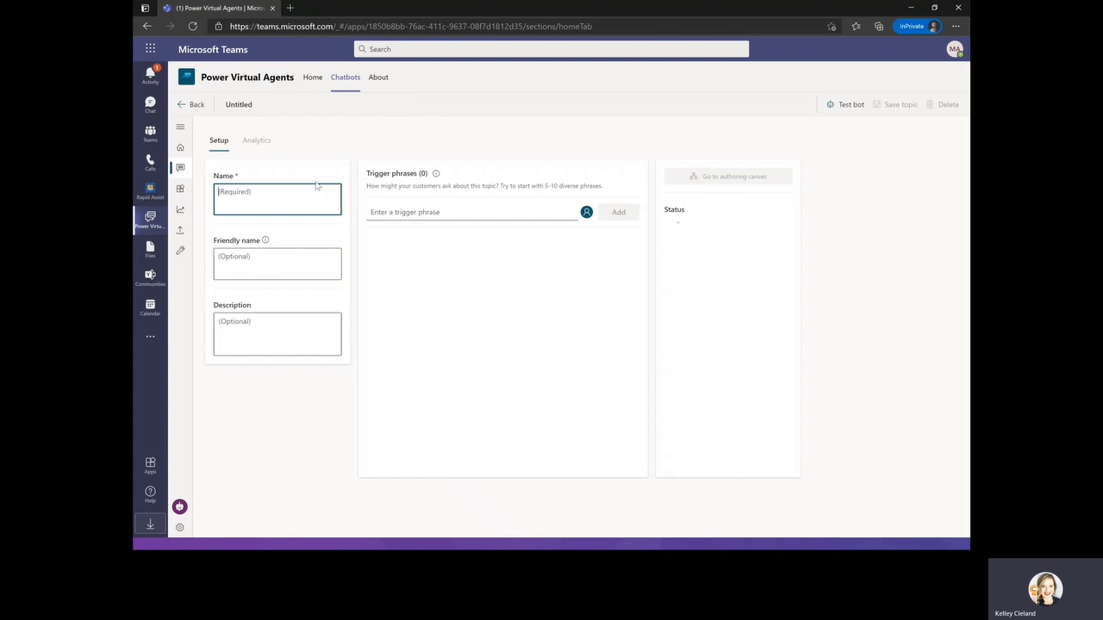
{"action": "type", "text": "Employee"}
{"action": "type", "text": " Tra"}
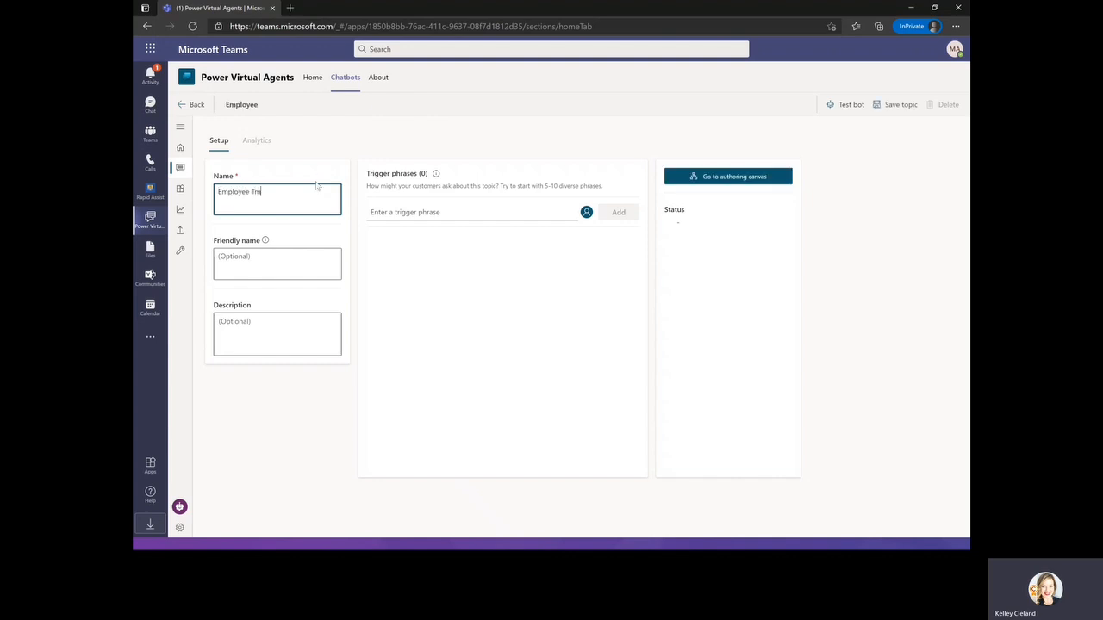
{"action": "type", "text": "ime Off"}
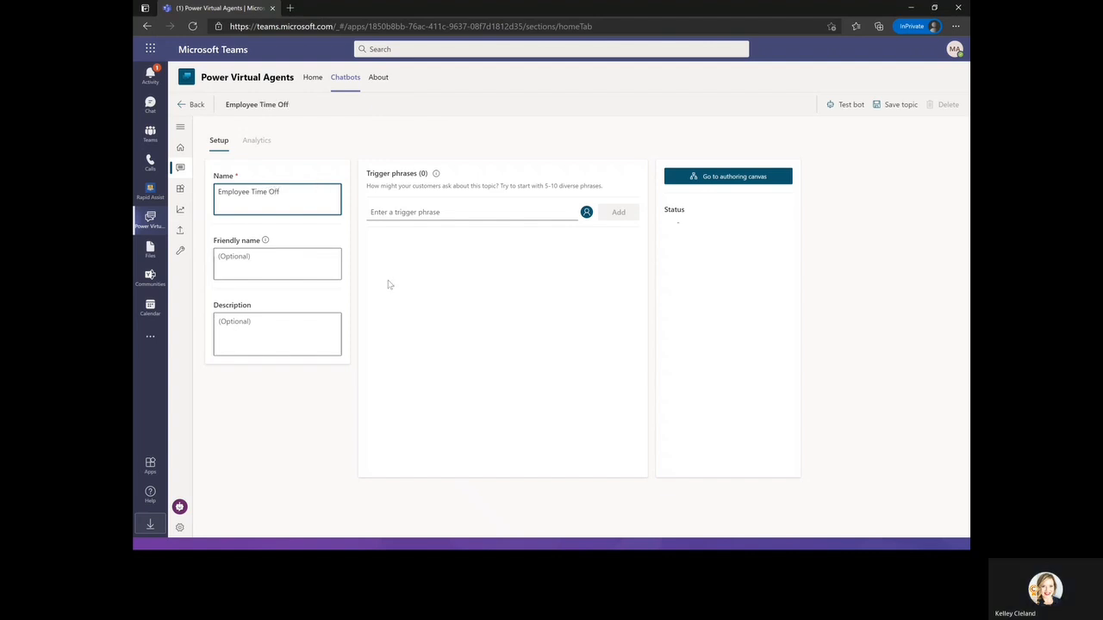
Add trigger phrases "I need time off", "time off", "I need help with time off" and "PTO".
{"action": "left_click", "coordinate": [435, 212]}
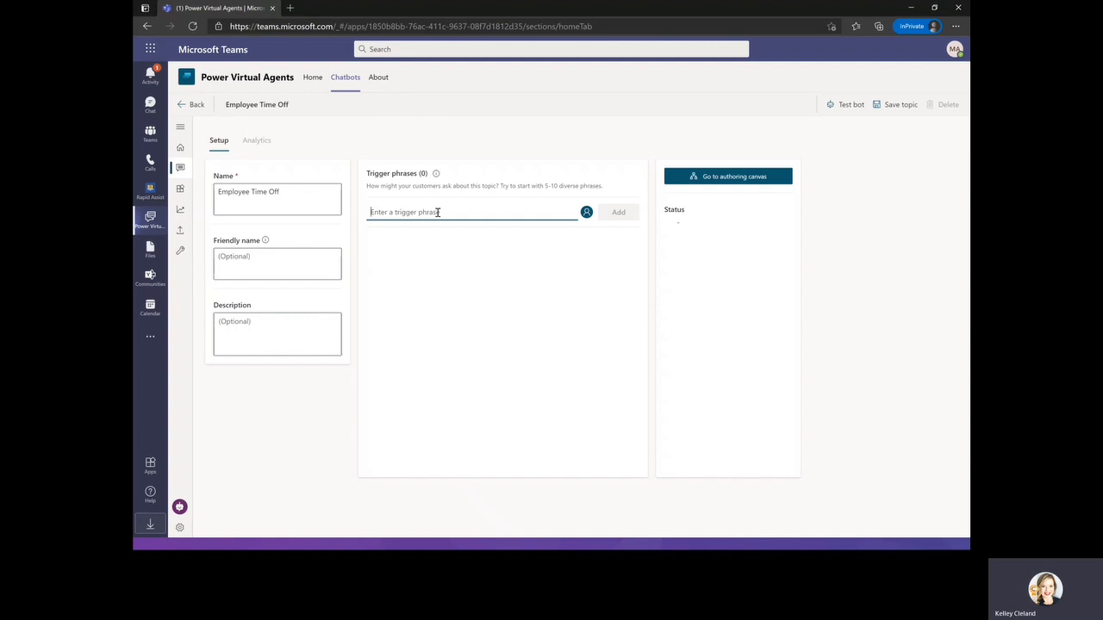
{"action": "type", "text": "I need time off"}
{"action": "key", "text": "Return"}
{"action": "type", "text": "time off"}
{"action": "key", "text": "Return"}
{"action": "type", "text": "I need help with time off"}
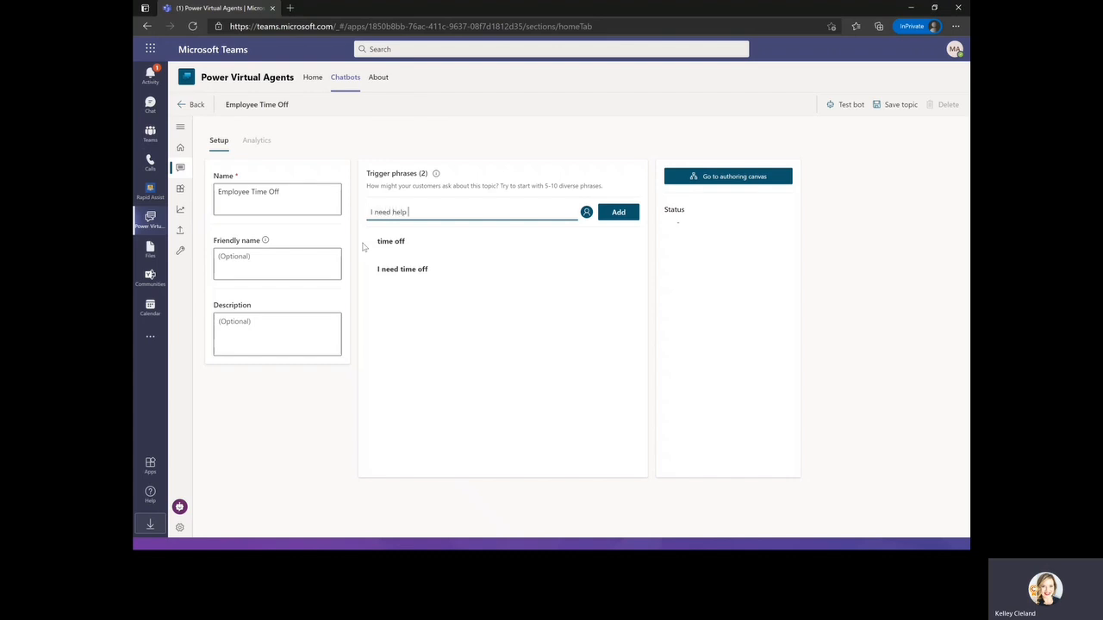
{"action": "key", "text": "Return"}
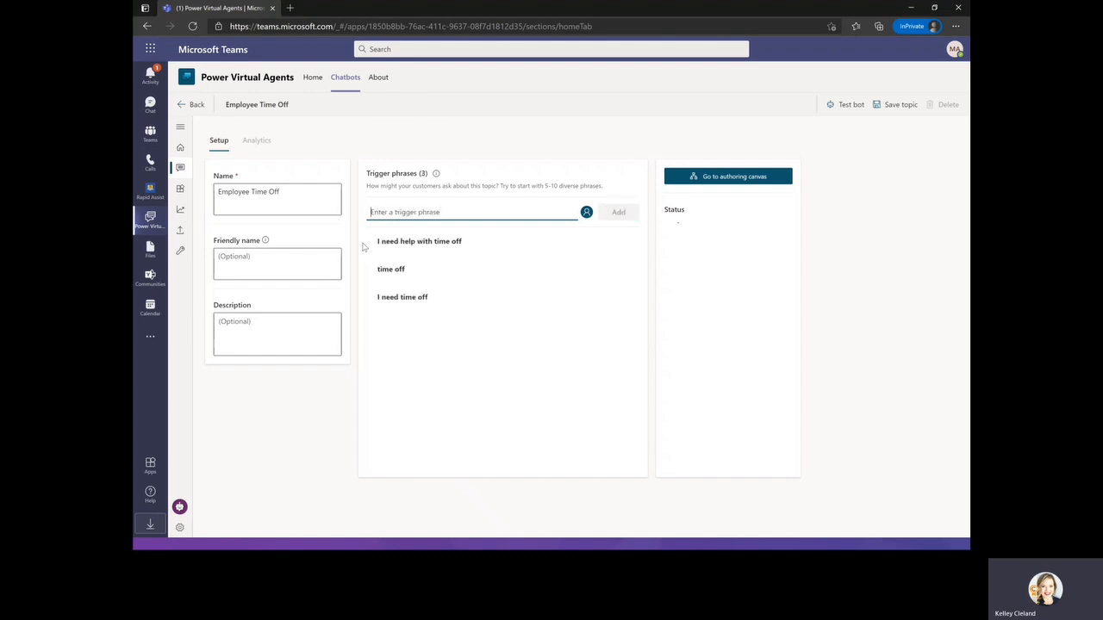
{"action": "type", "text": "PTO"}
{"action": "key", "text": "Return"}
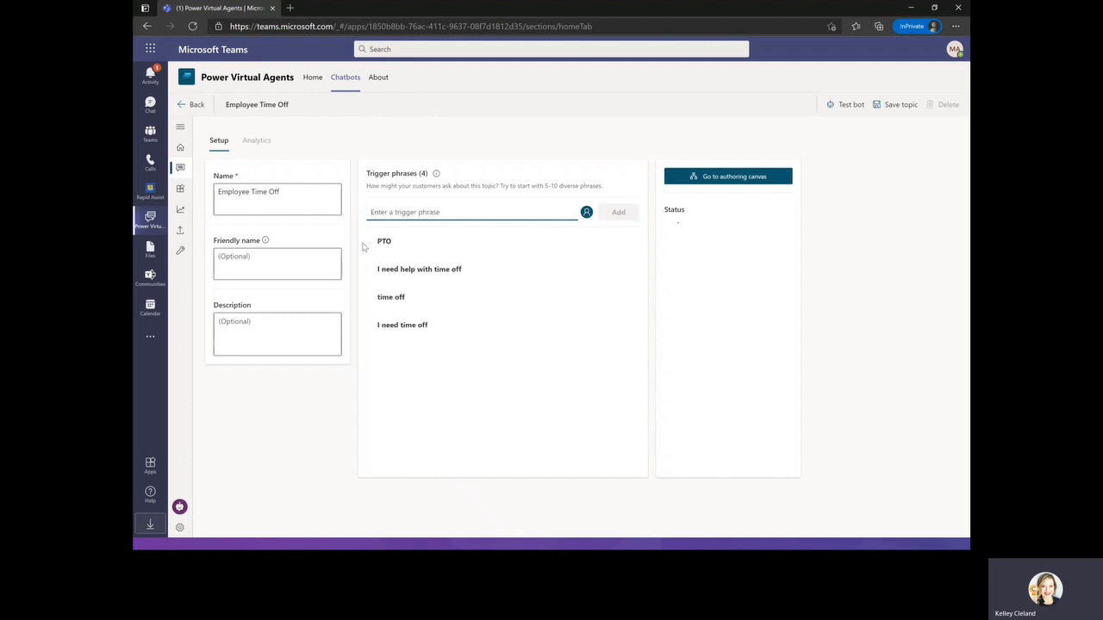
Add trigger phrases "How many PTO days do I have", "What are the national holidays" and "I need extended leave".
{"action": "type", "text": "HOw many"}
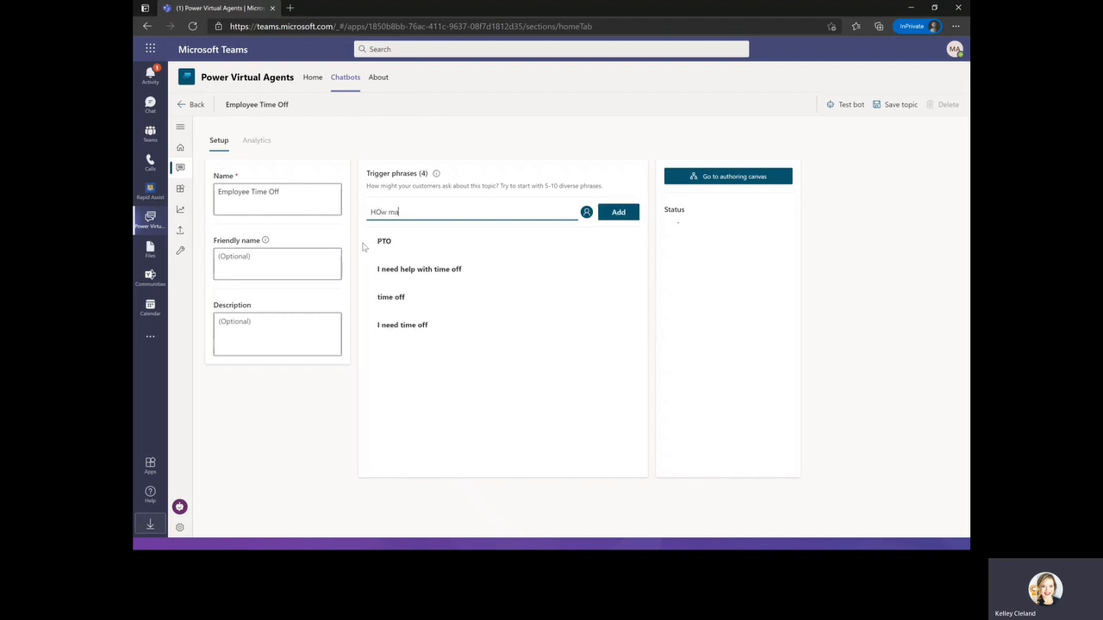
{"action": "key", "text": "BackSpace"}
{"action": "key", "text": "BackSpace"}
{"action": "key", "text": "BackSpace"}
{"action": "key", "text": "BackSpace"}
{"action": "key", "text": "BackSpace"}
{"action": "key", "text": "BackSpace"}
{"action": "key", "text": "BackSpace"}
{"action": "key", "text": "BackSpace"}
{"action": "key", "text": "BackSpace"}
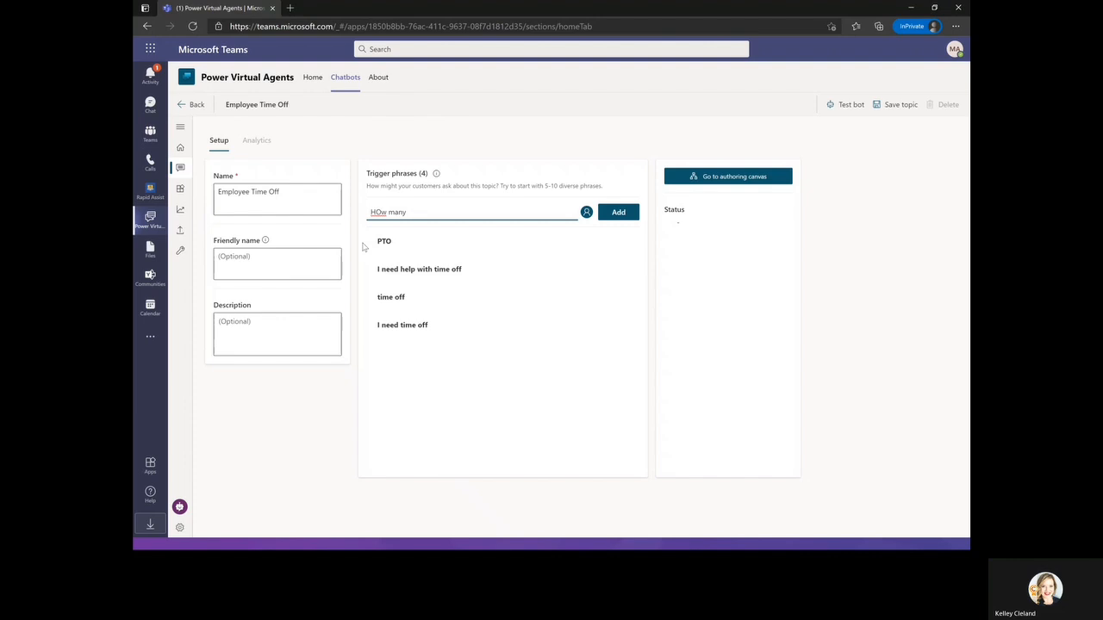
{"action": "type", "text": "ow"}
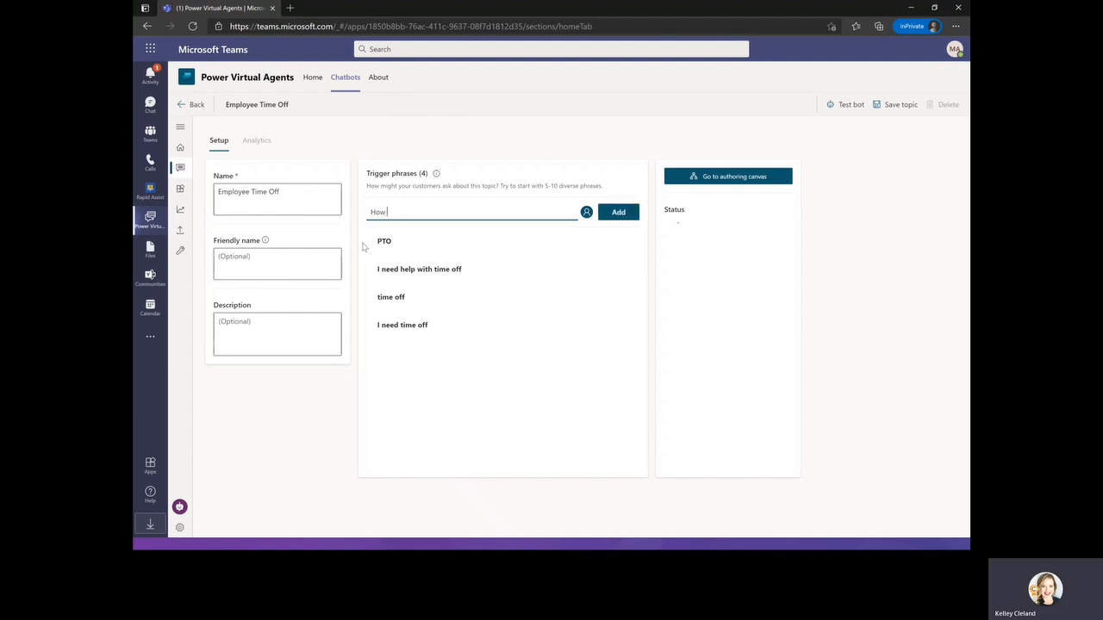
{"action": "type", "text": " many PTO "}
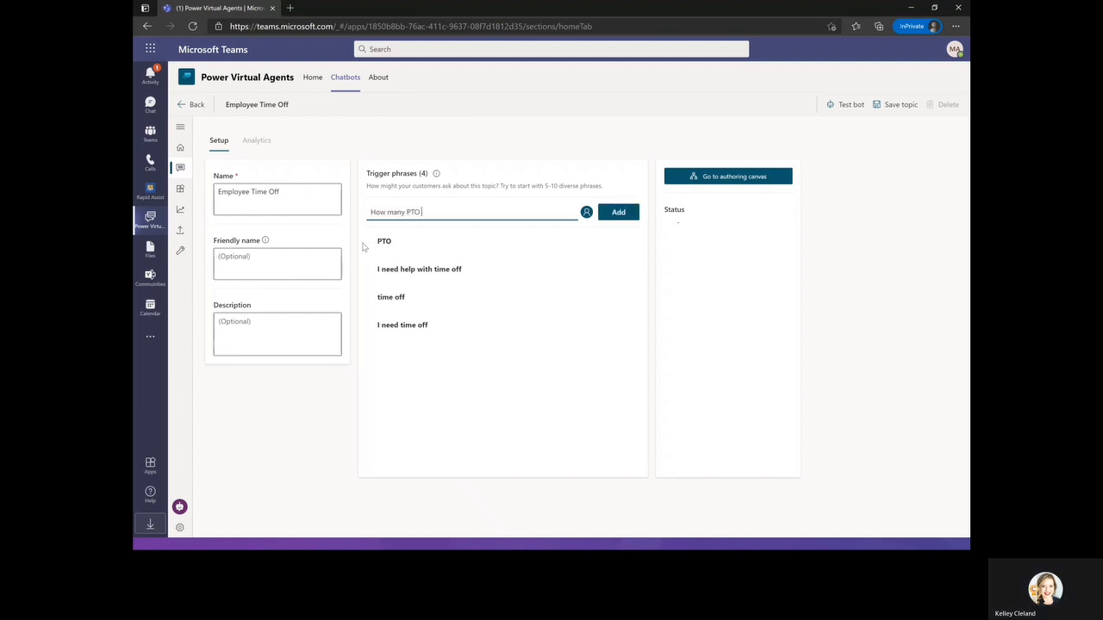
{"action": "type", "text": "days do I have"}
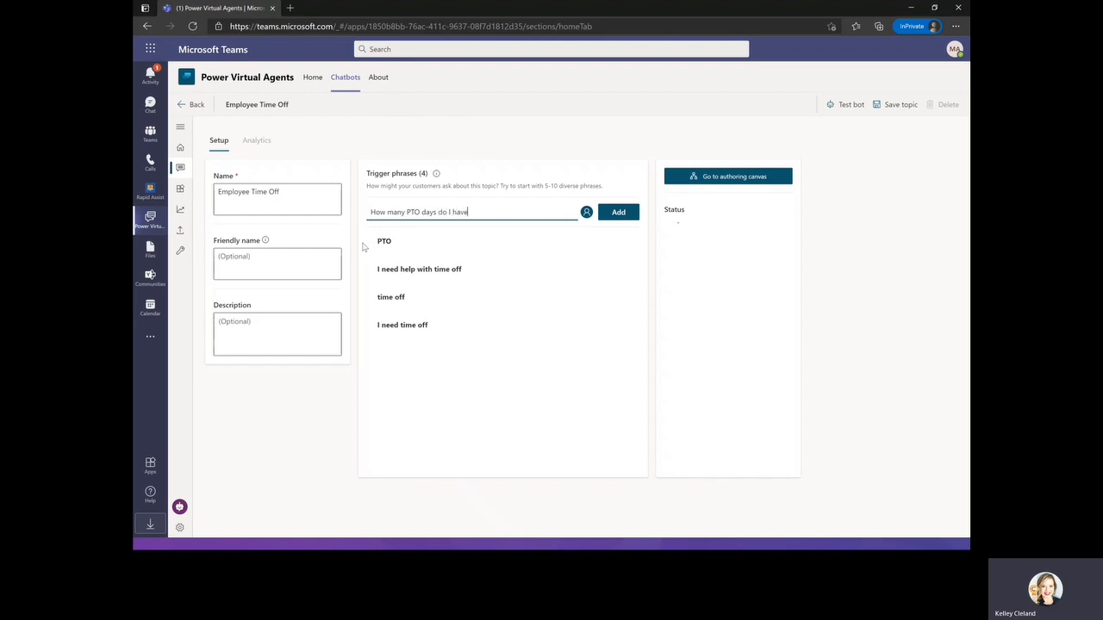
{"action": "key", "text": "Return"}
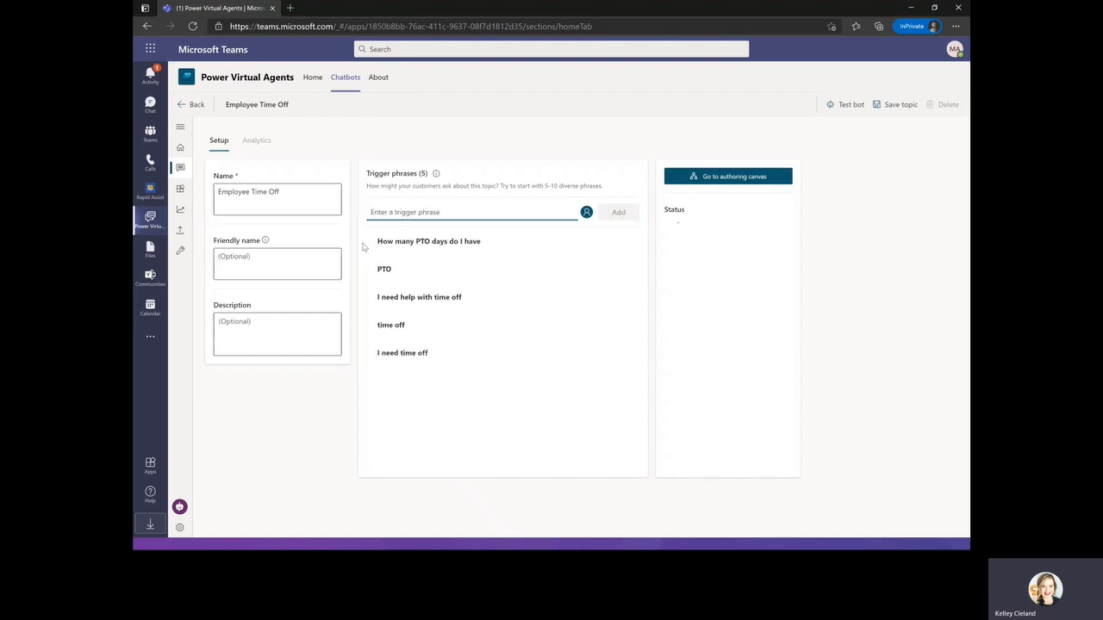
{"action": "type", "text": "WHat are the"}
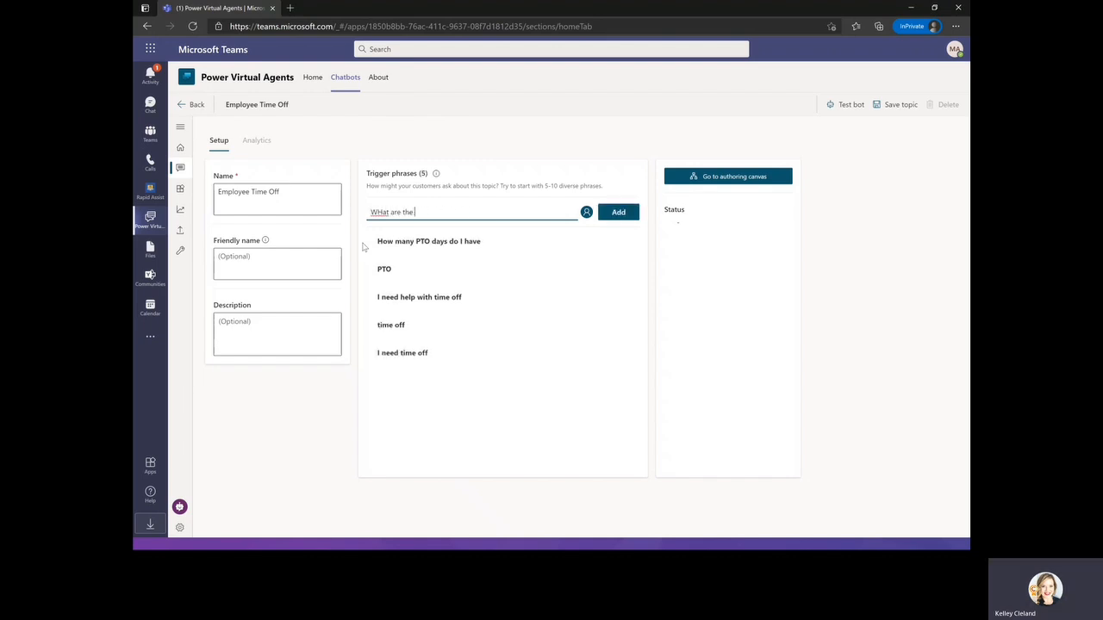
{"action": "type", "text": "nal holidat"}
{"action": "left_click_drag", "start_coordinate": [384, 211], "coordinate": [379, 210]}
{"action": "type", "text": "h"}
{"action": "key", "text": "Return"}
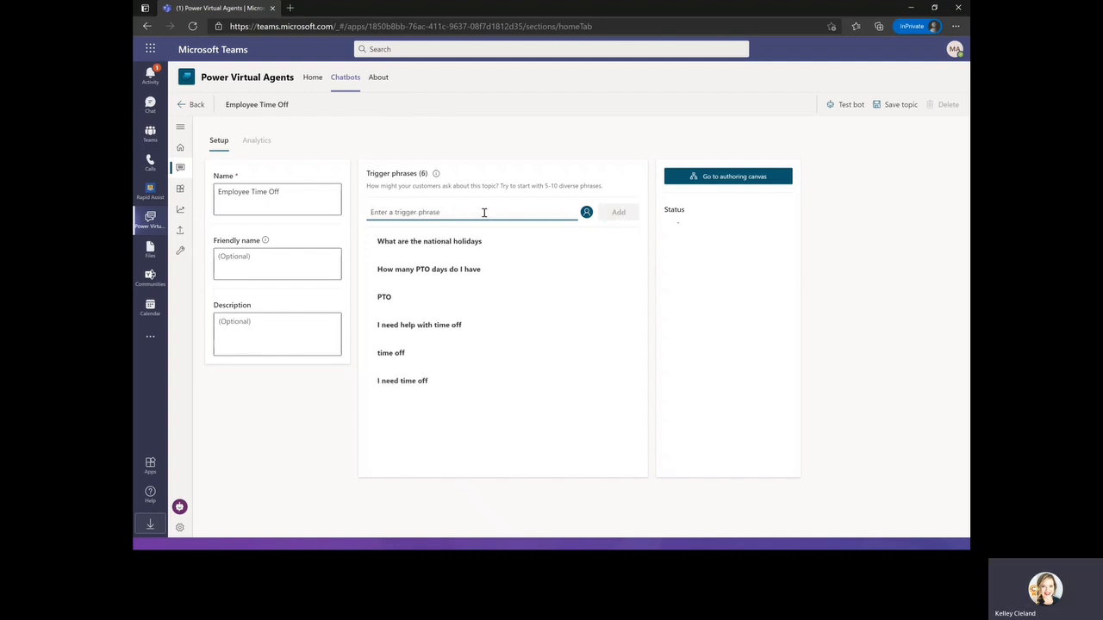
{"action": "type", "text": "I need extended leave"}
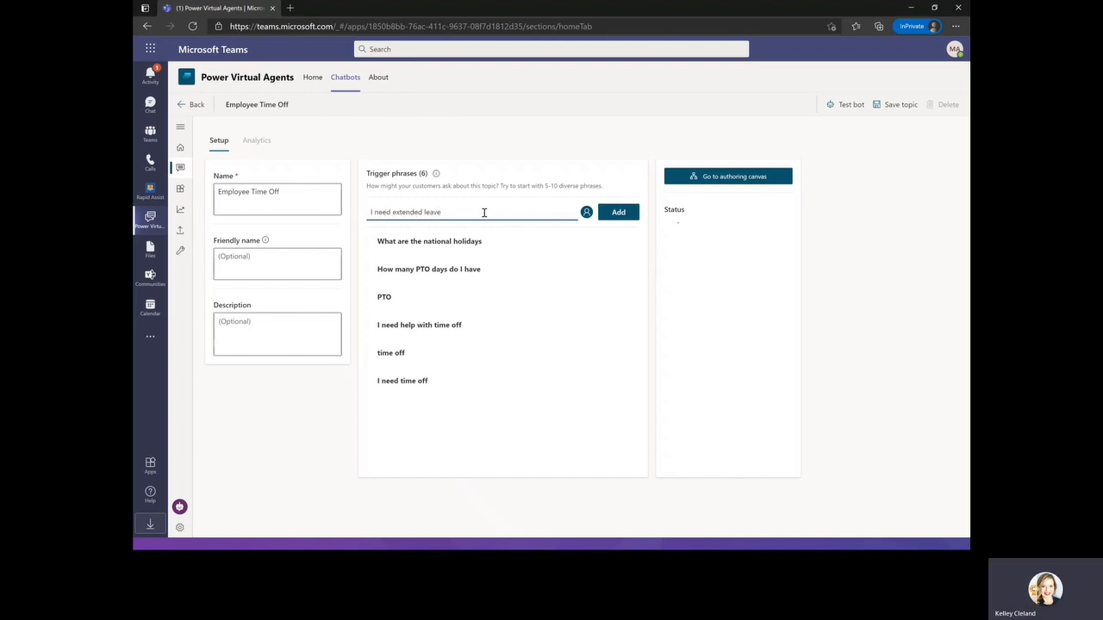
{"action": "left_click", "coordinate": [626, 212]}
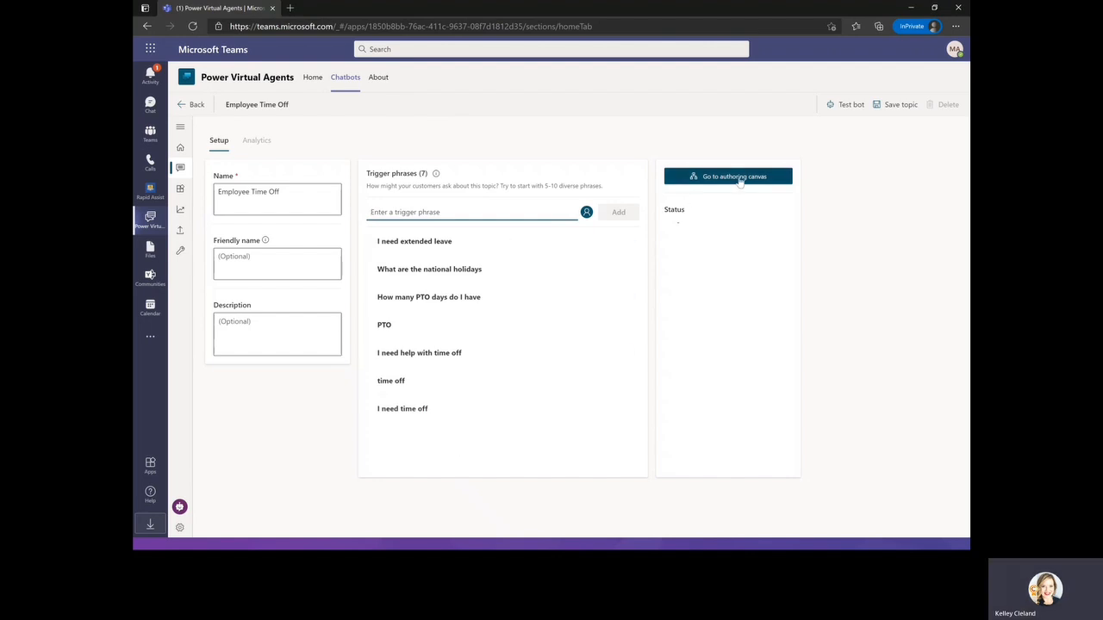
Open the authoring canvas and set the first message to "I can help with questions related to time off.".
{"action": "left_click", "coordinate": [696, 177]}
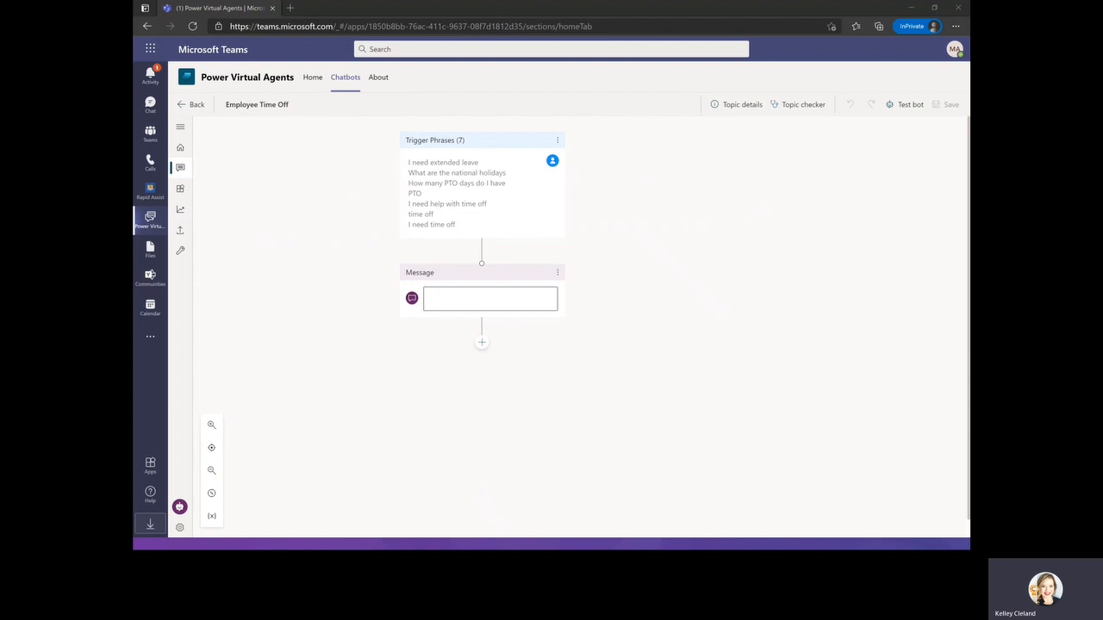
{"action": "left_click", "coordinate": [446, 298]}
{"action": "type", "text": "I can help with questions related to time off"}
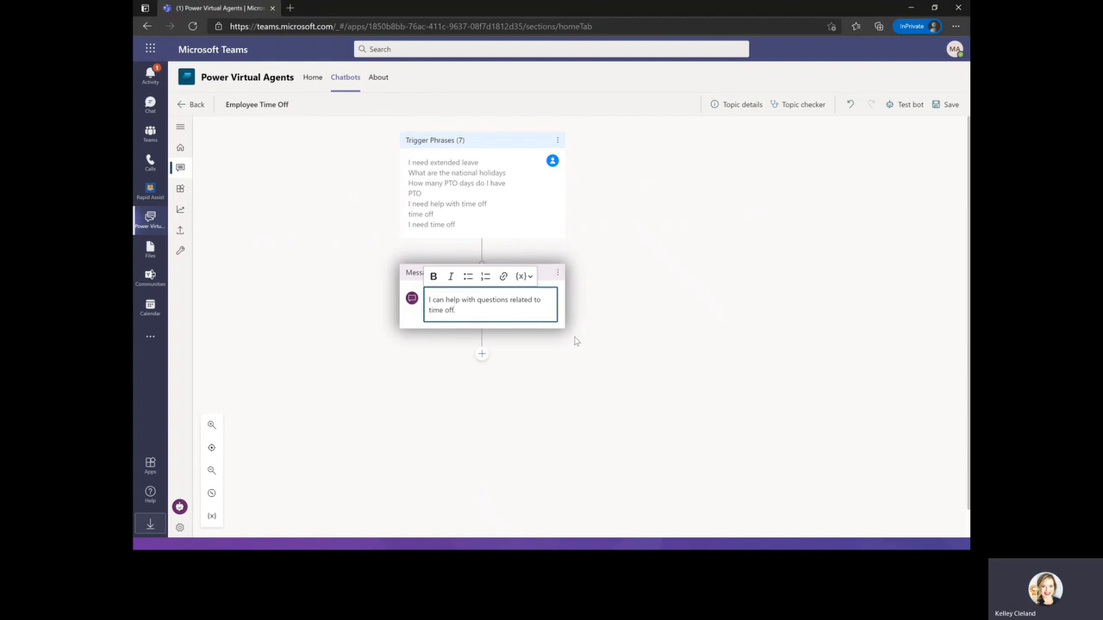
{"action": "type", "text": "."}
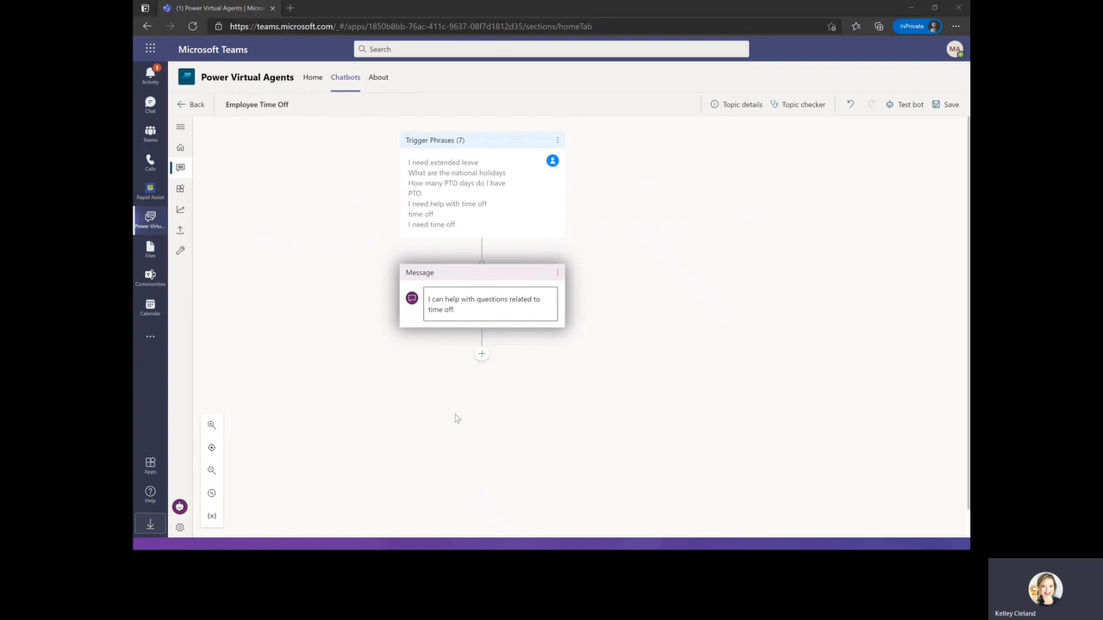
Add a question node after the message asking "What information are you looking for?" with multiple choice options.
{"action": "left_click", "coordinate": [483, 355]}
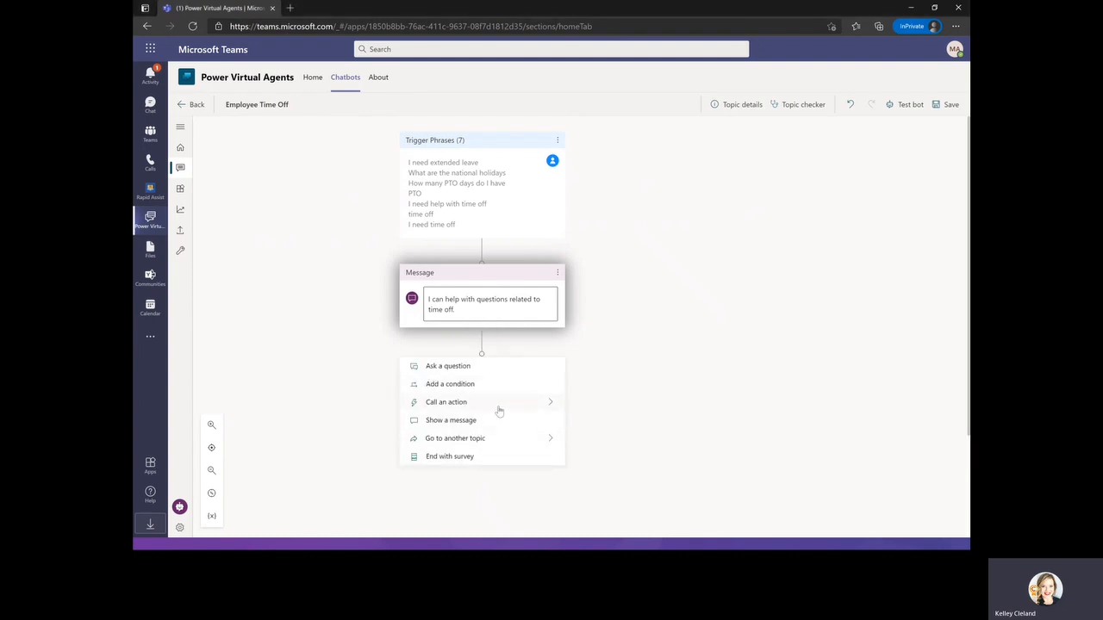
{"action": "left_click", "coordinate": [456, 366]}
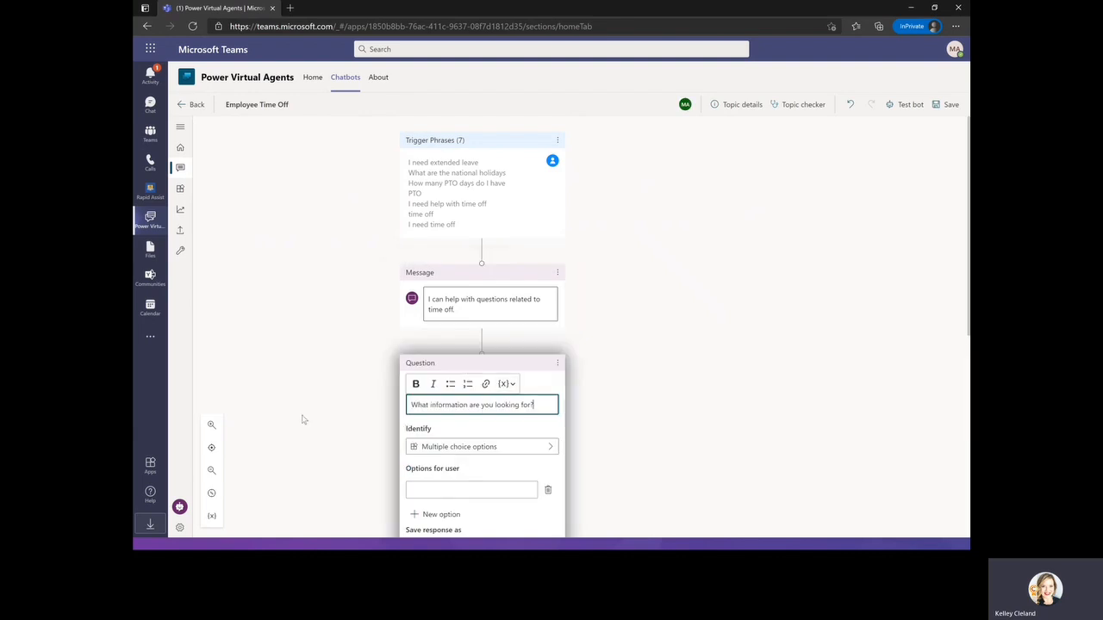
{"action": "scroll", "coordinate": [312, 402], "scroll_direction": "down", "scroll_amount": 3}
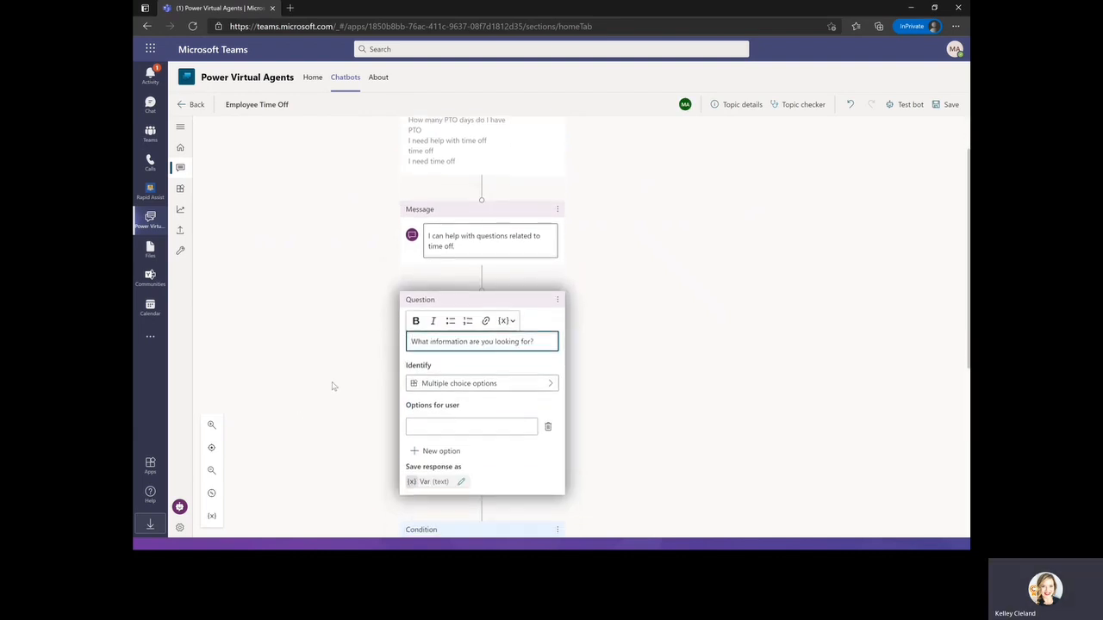
{"action": "scroll", "coordinate": [337, 382], "scroll_direction": "up", "scroll_amount": 1}
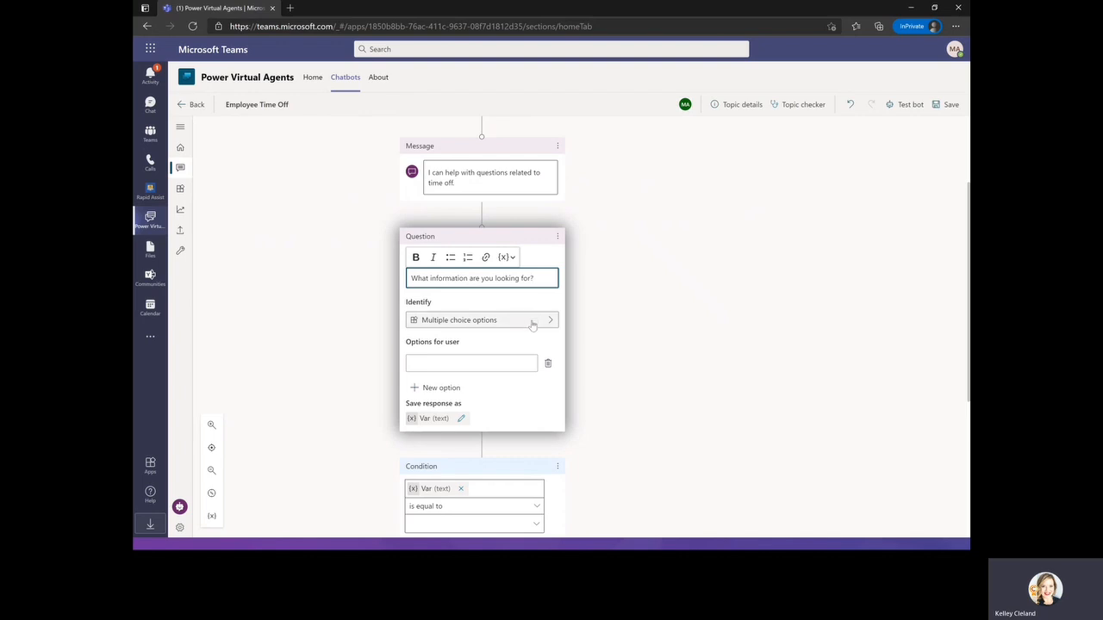
Enter the question's user options Paid Vacation, National Holidays and Extended Leave.
{"action": "left_click", "coordinate": [463, 364]}
{"action": "type", "text": "Paid Vacation"}
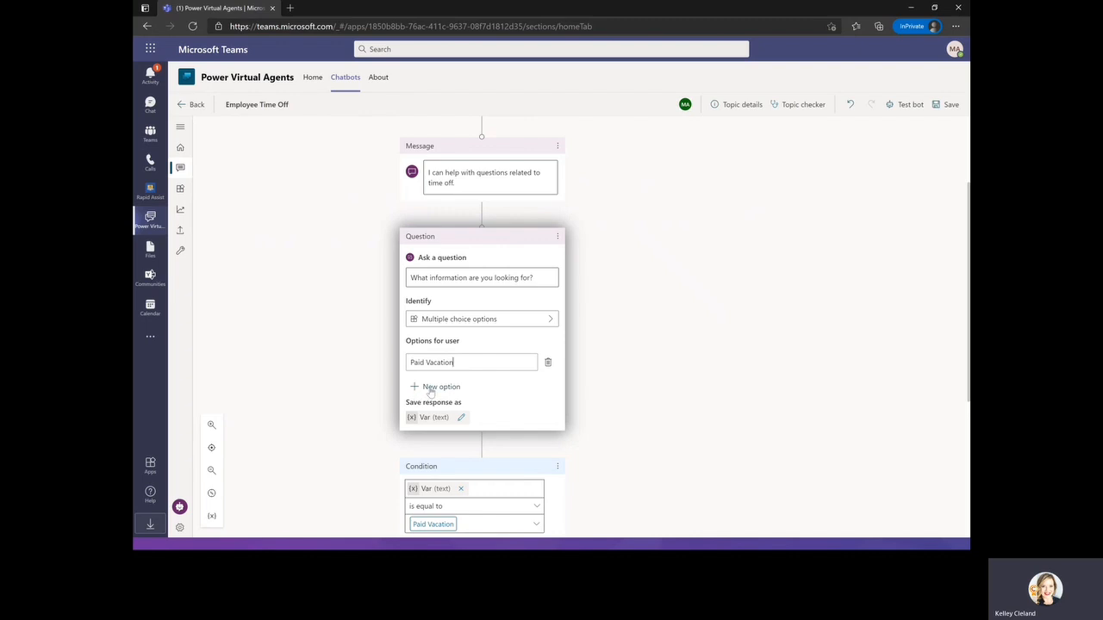
{"action": "left_click", "coordinate": [431, 390]}
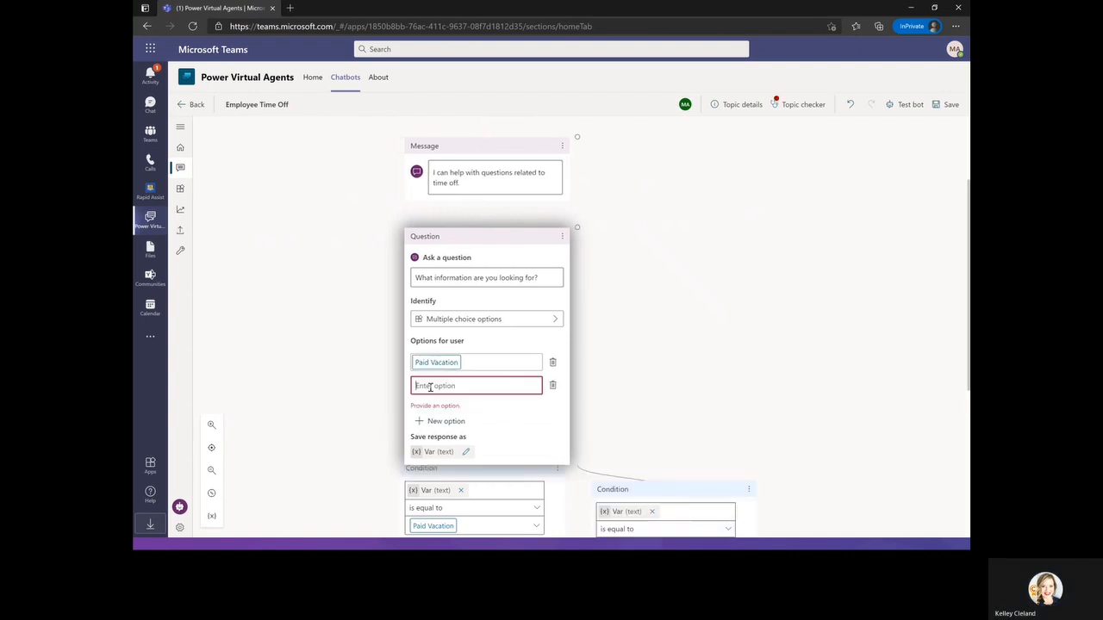
{"action": "type", "text": "Natuo"}
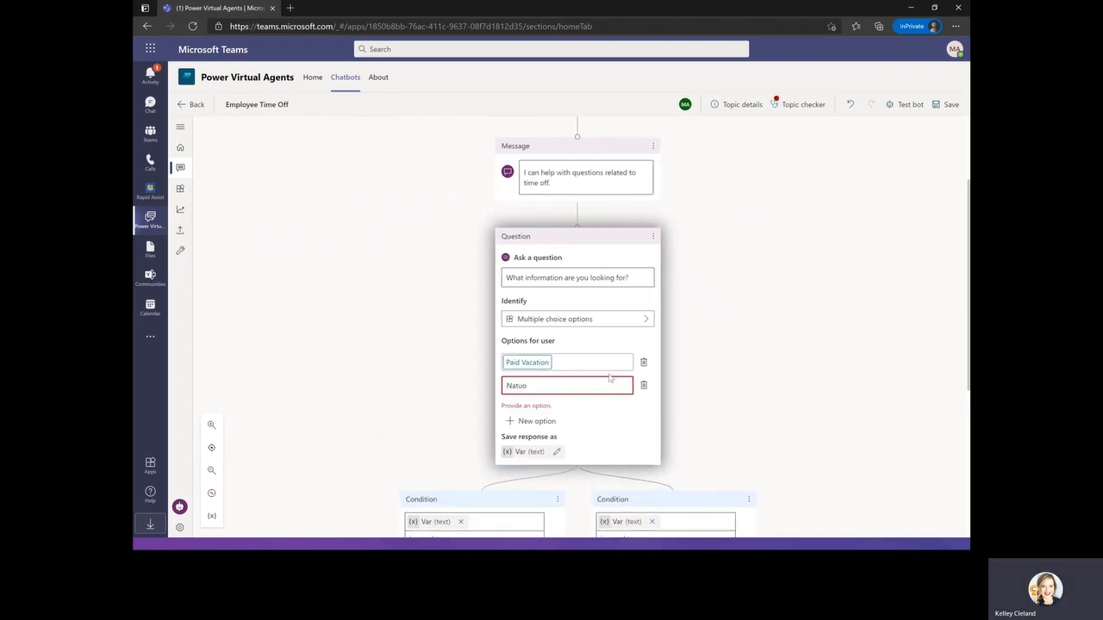
{"action": "key", "text": "BackSpace"}
{"action": "key", "text": "BackSpace"}
{"action": "type", "text": "ional Holidays"}
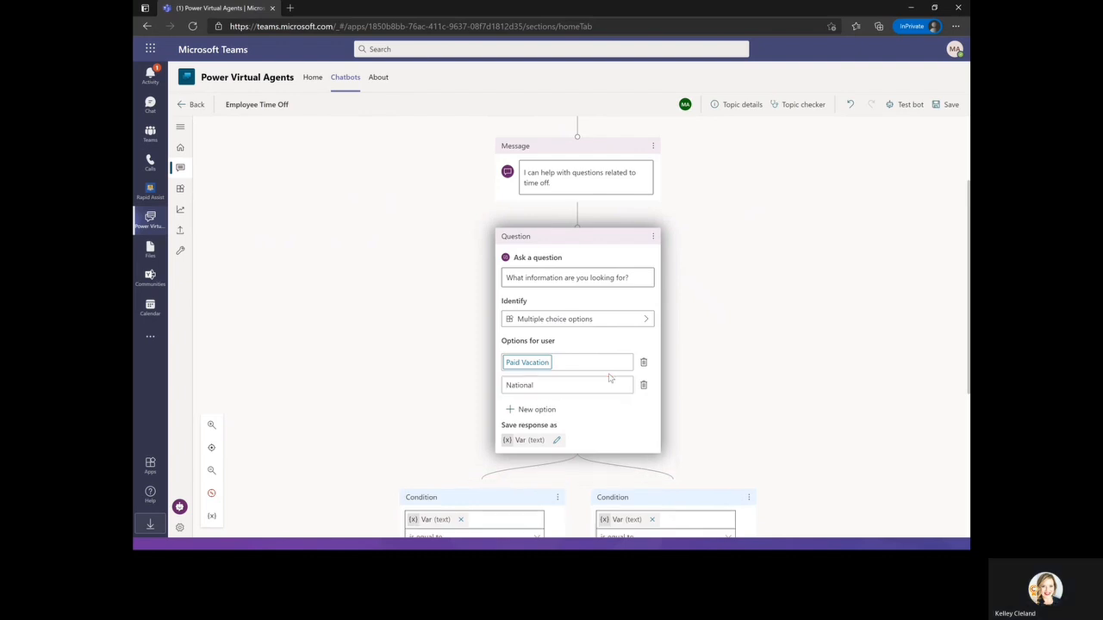
{"action": "left_click", "coordinate": [544, 410]}
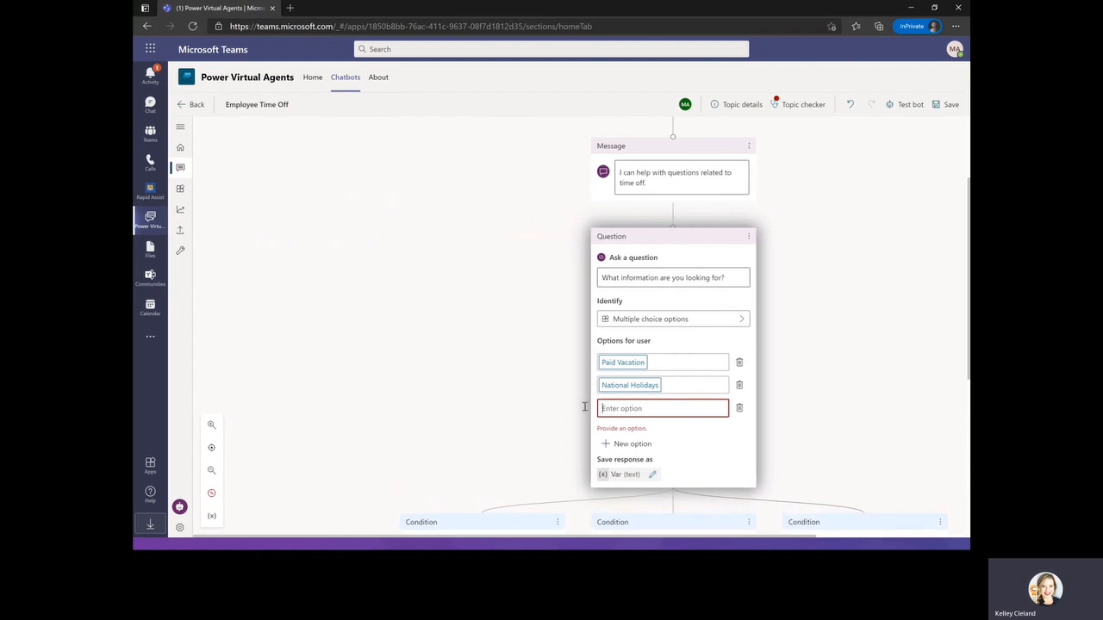
{"action": "type", "text": "Extended Leave"}
{"action": "scroll", "coordinate": [647, 371], "scroll_direction": "down", "scroll_amount": 1}
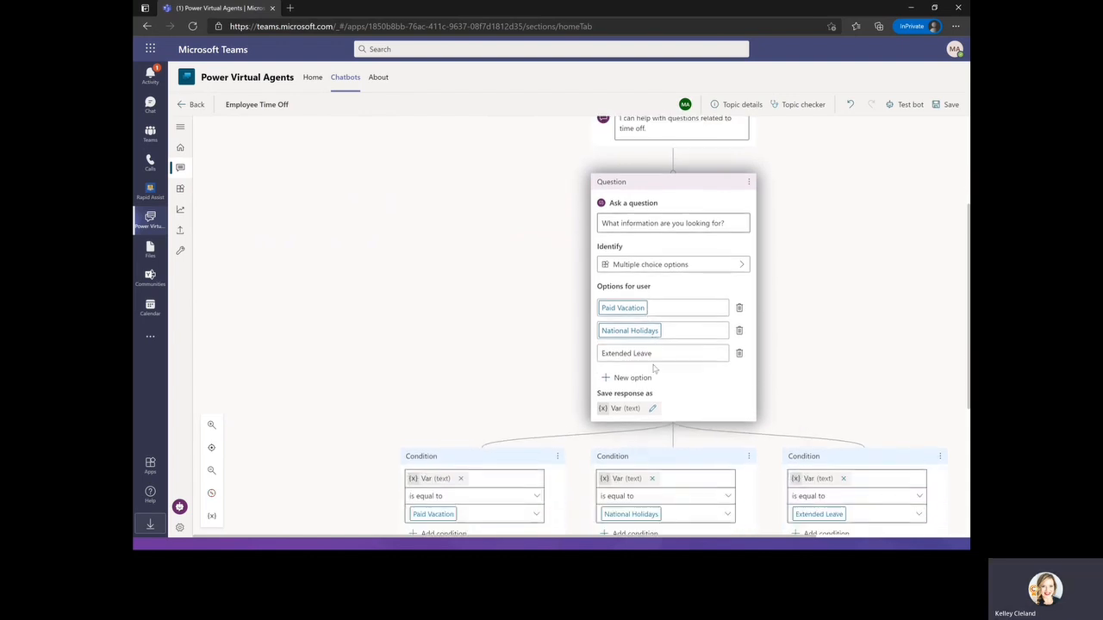
Rename the question's saved response variable to TimeoffType.
{"action": "scroll", "coordinate": [708, 346], "scroll_direction": "down", "scroll_amount": 1}
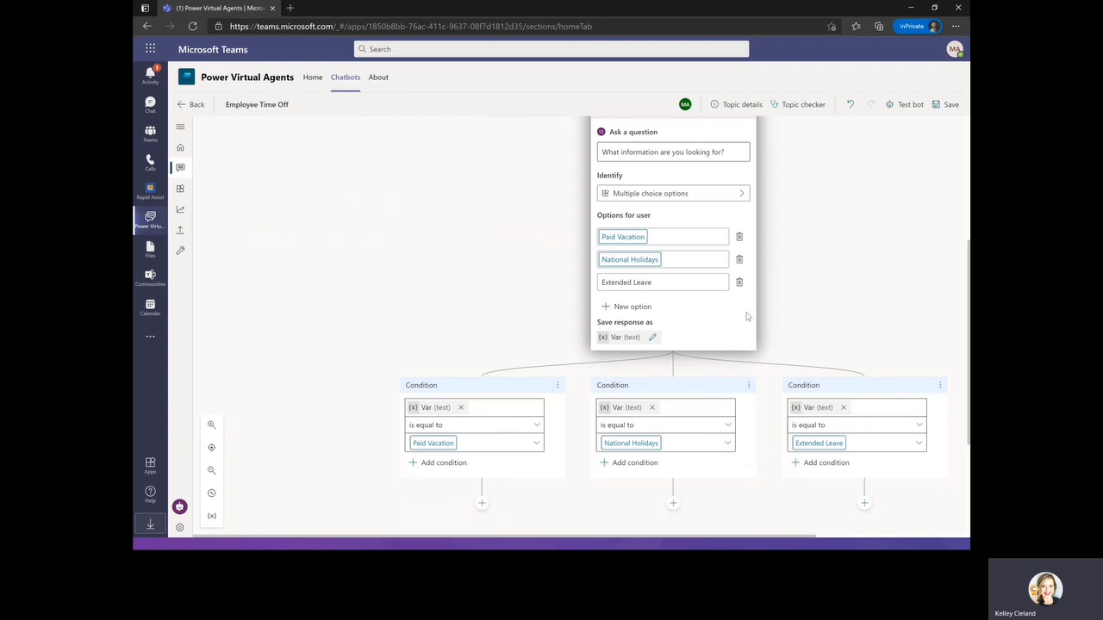
{"action": "left_click", "coordinate": [652, 338]}
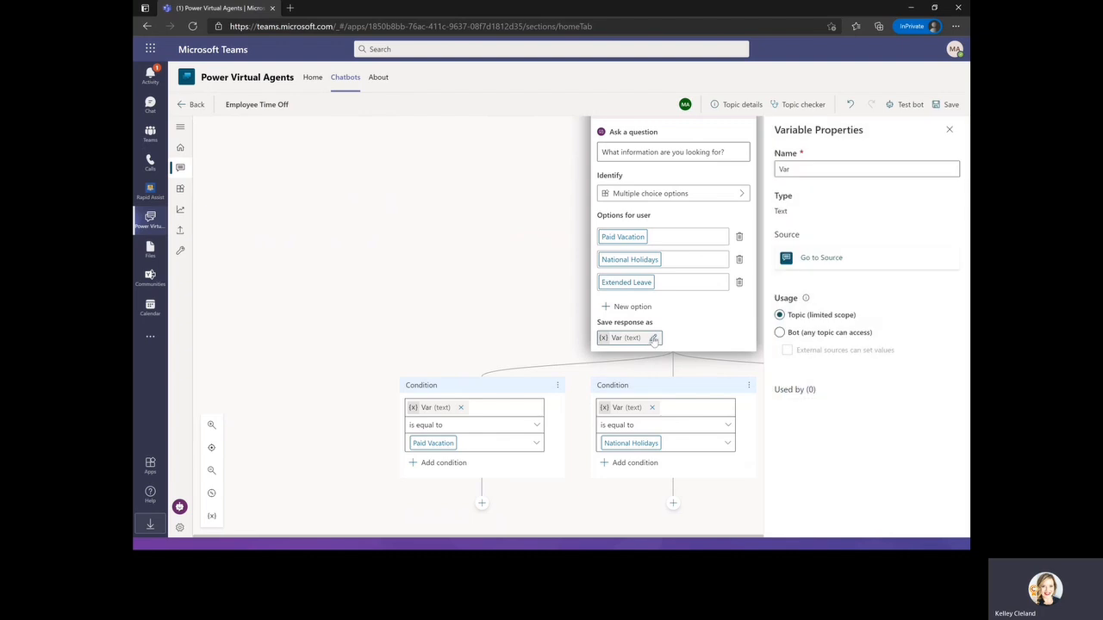
{"action": "double_click", "coordinate": [795, 169]}
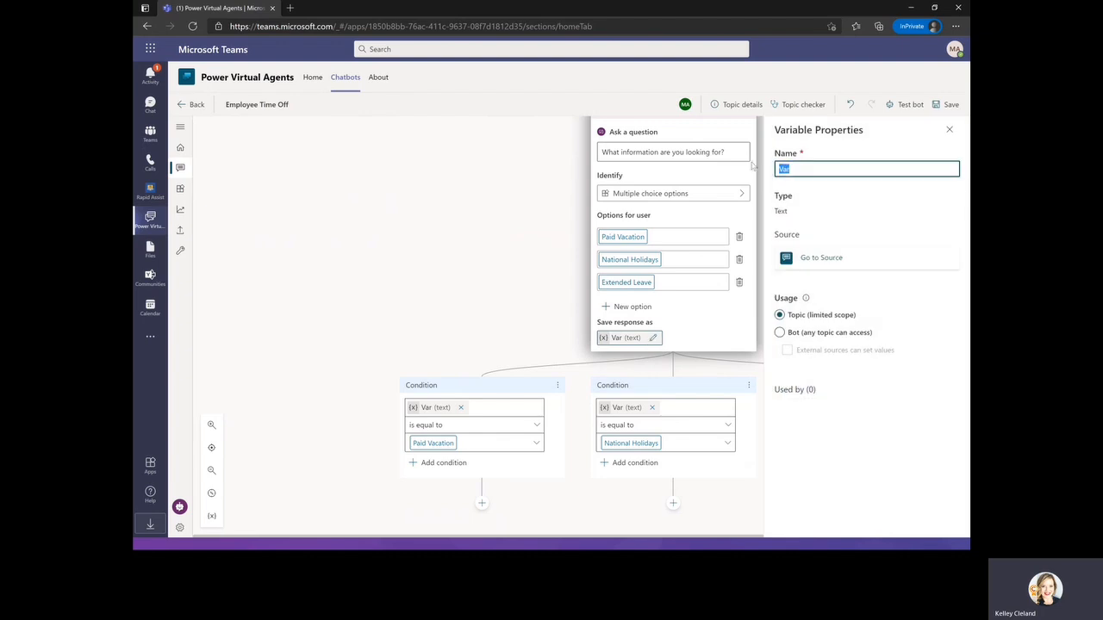
{"action": "type", "text": "TimeoffTyo"}
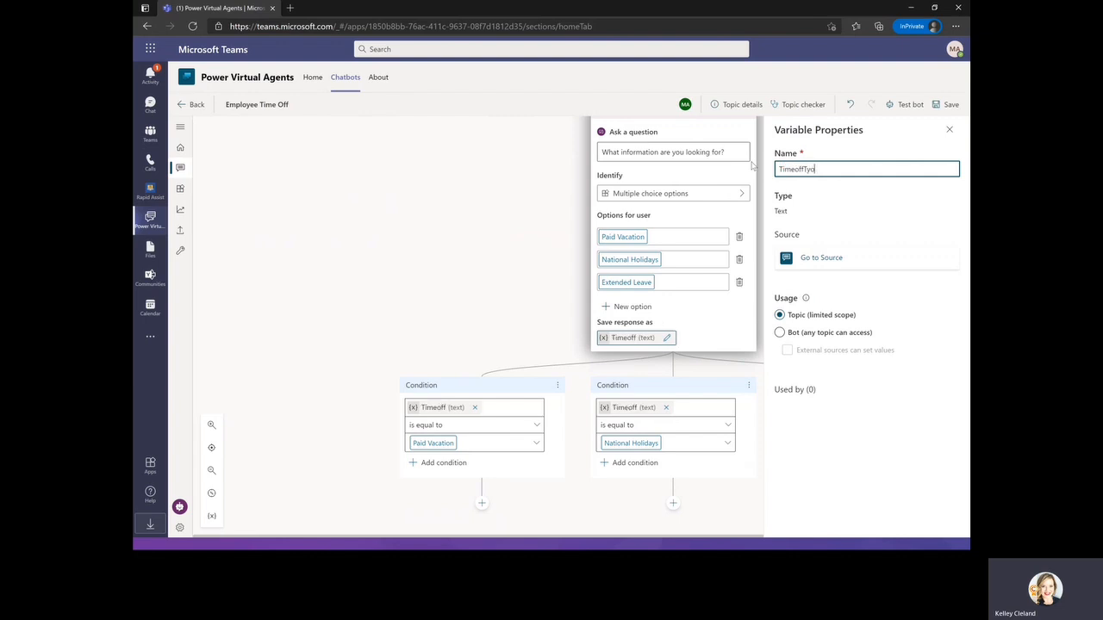
{"action": "key", "text": "BackSpace"}
{"action": "type", "text": "pe"}
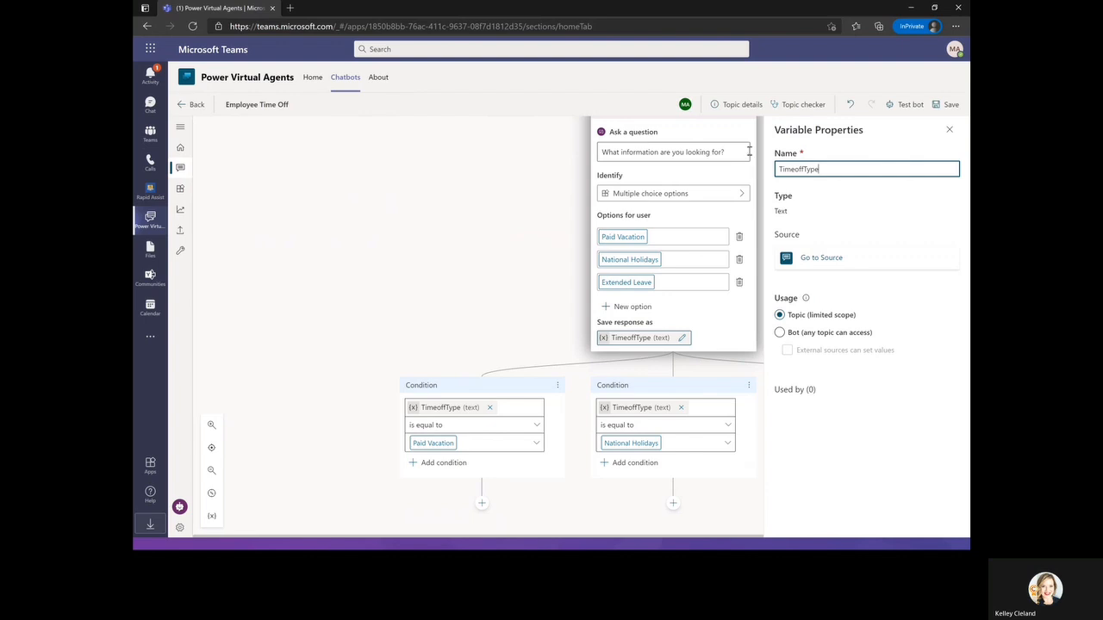
{"action": "left_click", "coordinate": [948, 130]}
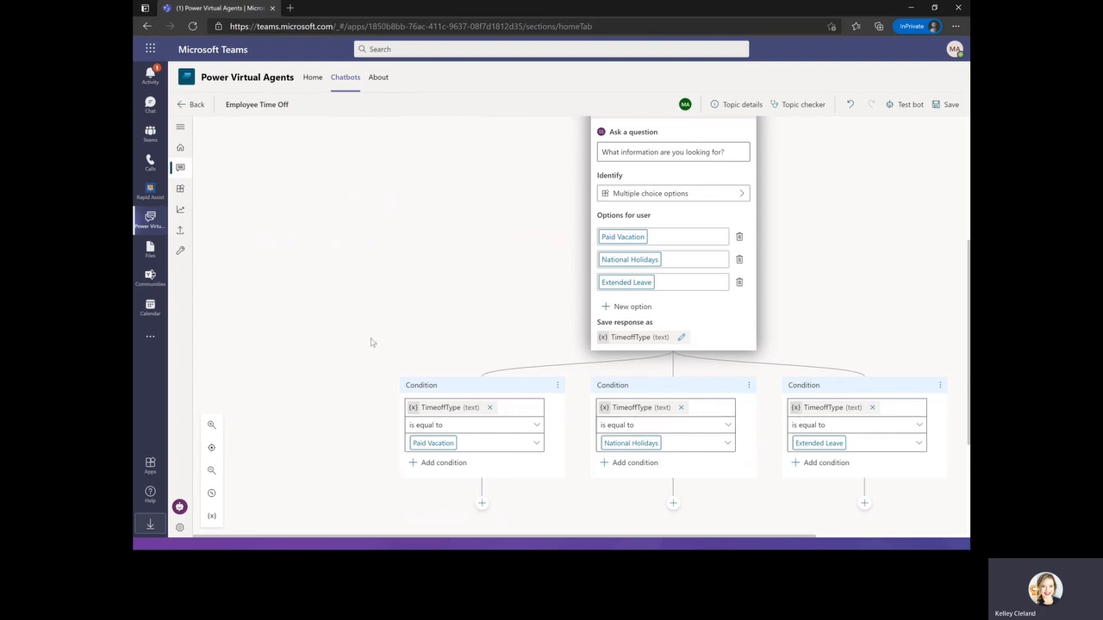
{"action": "scroll", "coordinate": [372, 341], "scroll_direction": "down", "scroll_amount": 1}
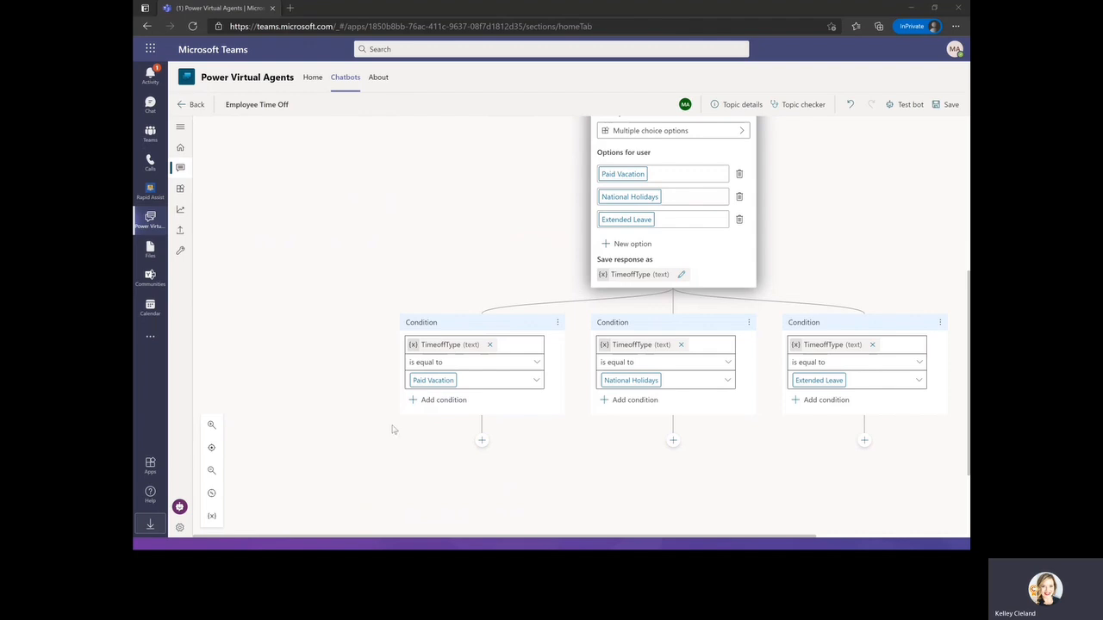
{"action": "left_click", "coordinate": [482, 444]}
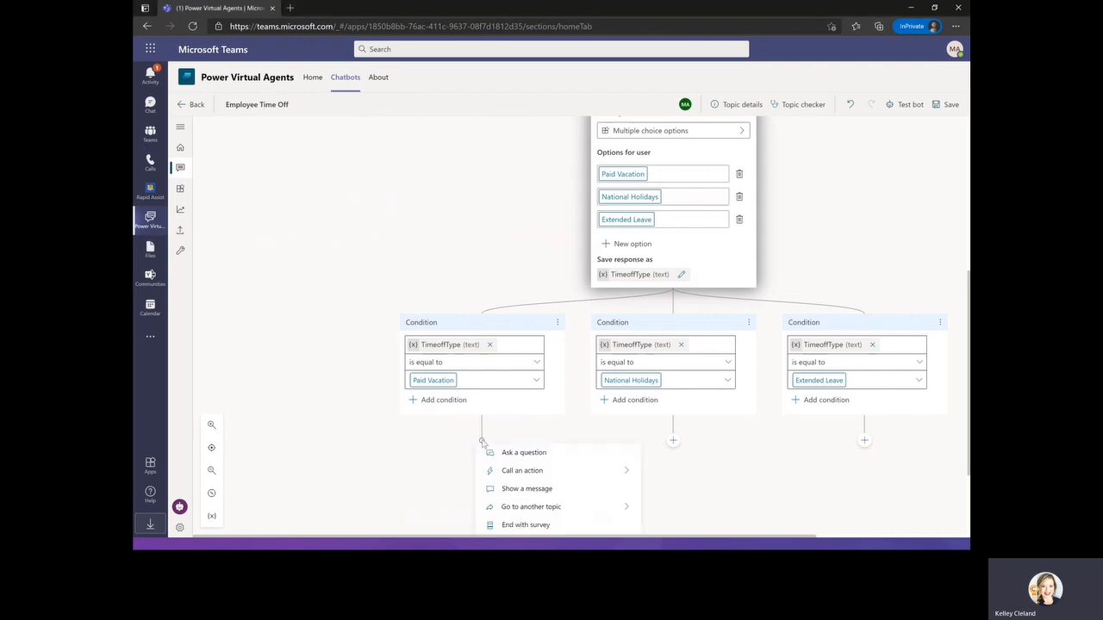
{"action": "scroll", "coordinate": [488, 435], "scroll_direction": "down", "scroll_amount": 1}
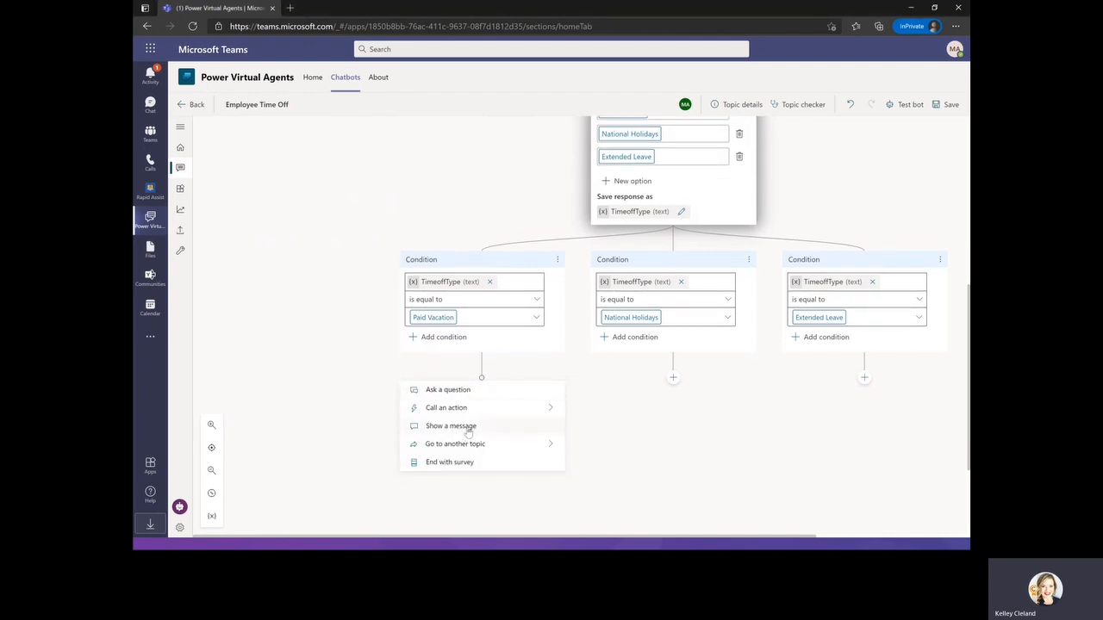
{"action": "left_click", "coordinate": [468, 427]}
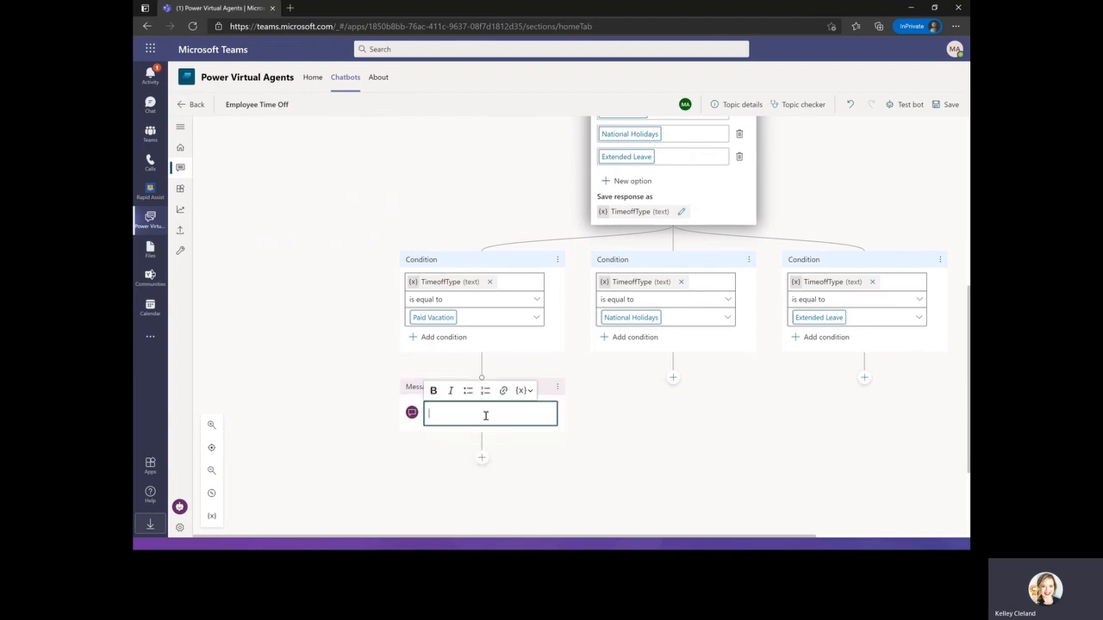
{"action": "left_click", "coordinate": [486, 413]}
{"action": "type", "text": "For paid vacation time off, go to www.contoso.com/HR/PaidTimeOff to learn more on how to submit time-off requests."}
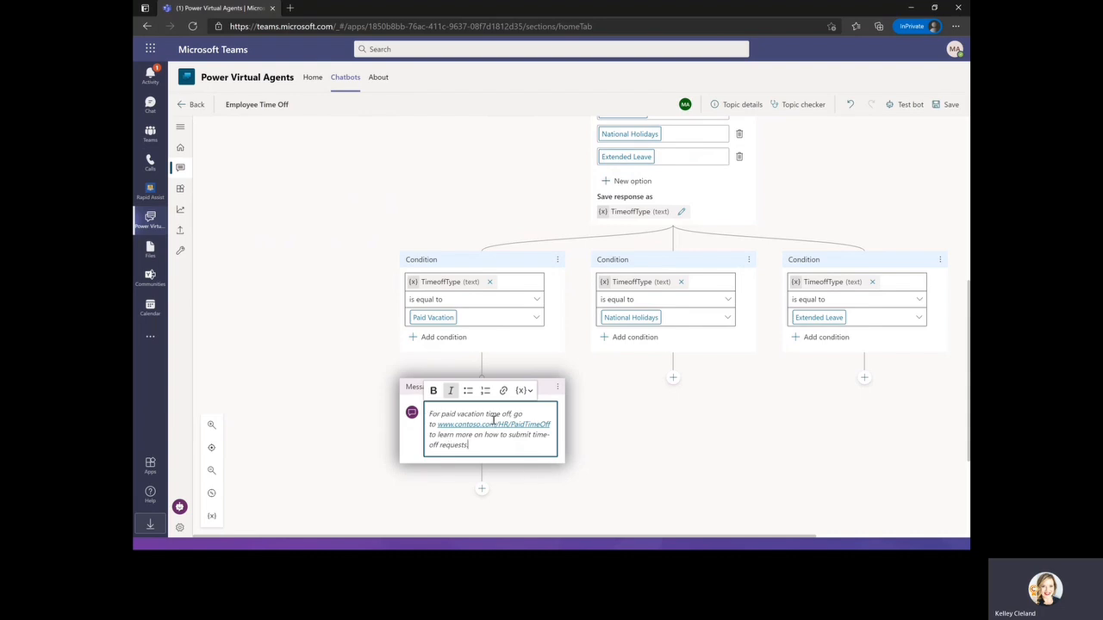
End the Paid Vacation branch after its message with an End with survey node.
{"action": "left_click", "coordinate": [481, 488]}
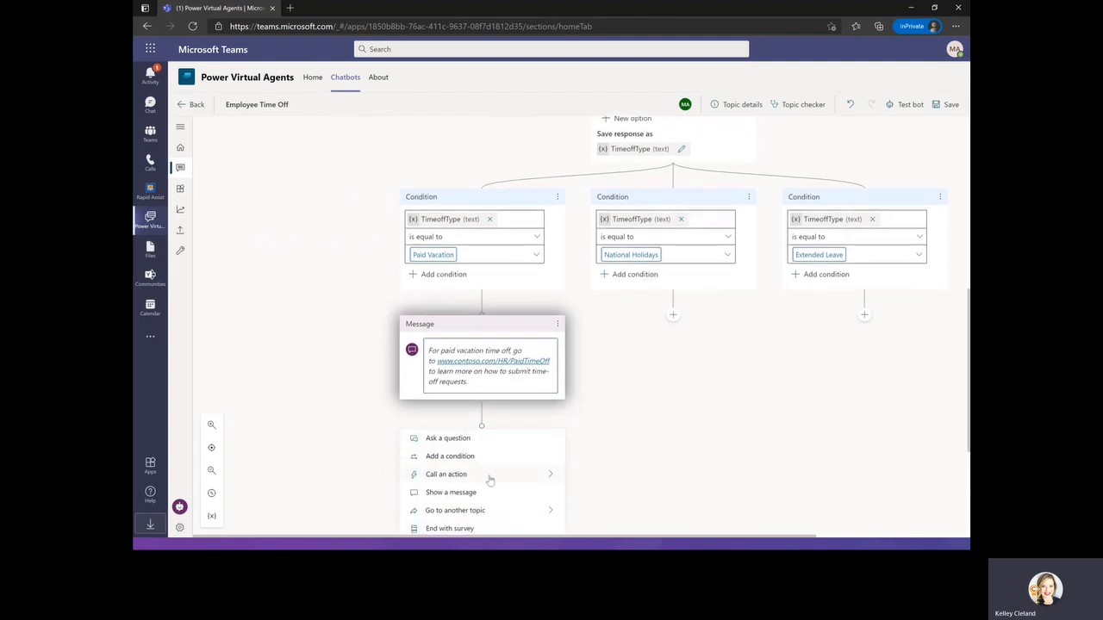
{"action": "scroll", "coordinate": [488, 478], "scroll_direction": "down", "scroll_amount": 1}
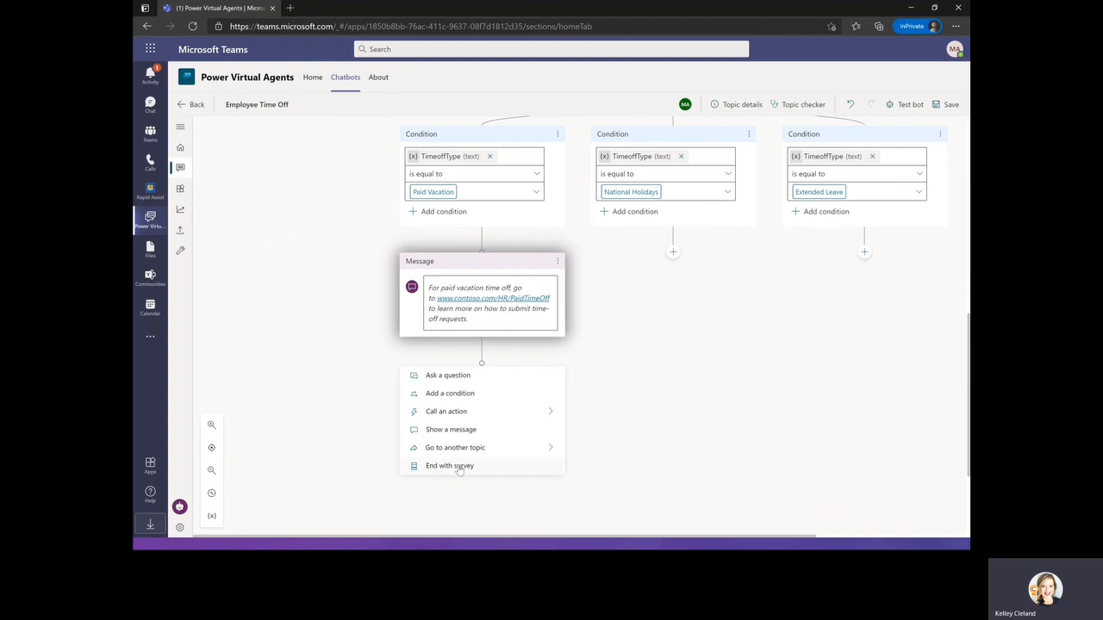
{"action": "left_click", "coordinate": [458, 466]}
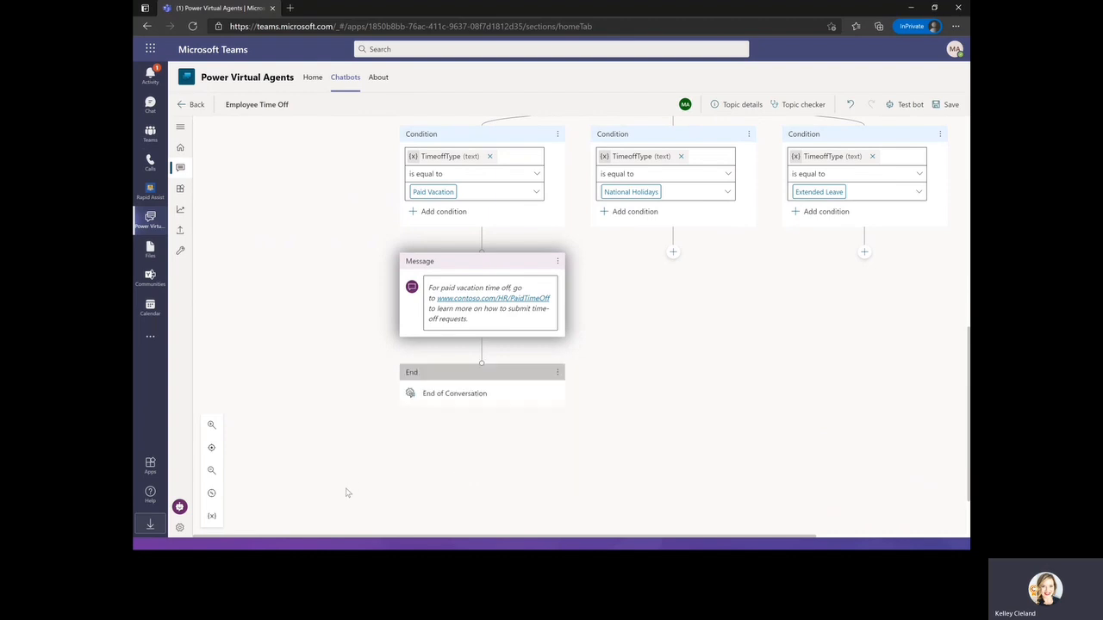
Add a message under the National Holidays condition pasting the list of national holidays for 2021.
{"action": "scroll", "coordinate": [750, 479], "scroll_direction": "up", "scroll_amount": 1}
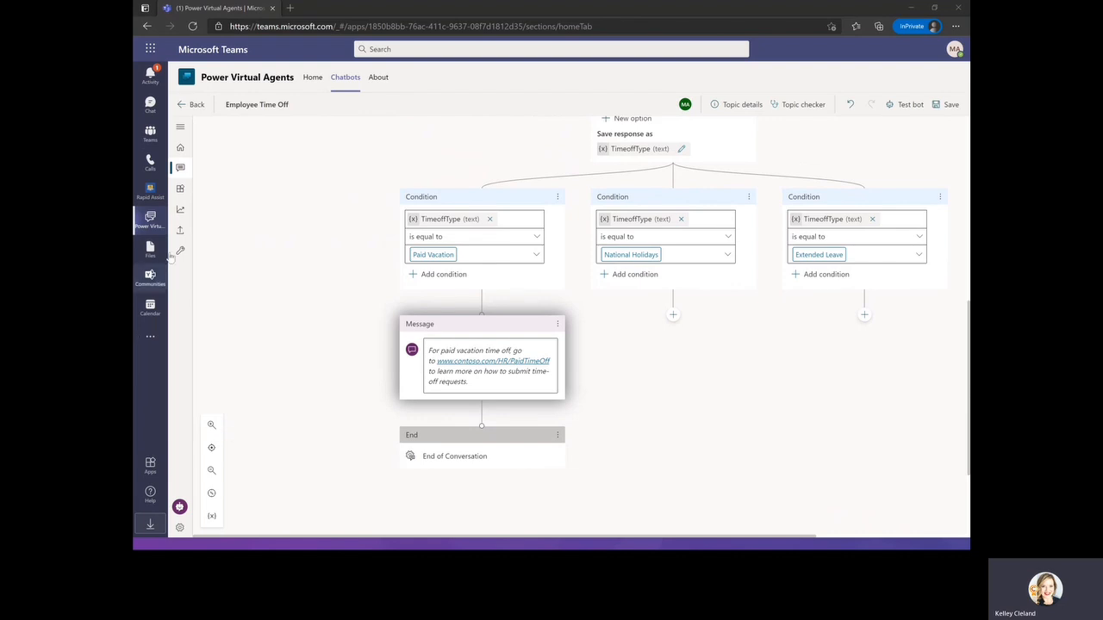
{"action": "left_click", "coordinate": [672, 314]}
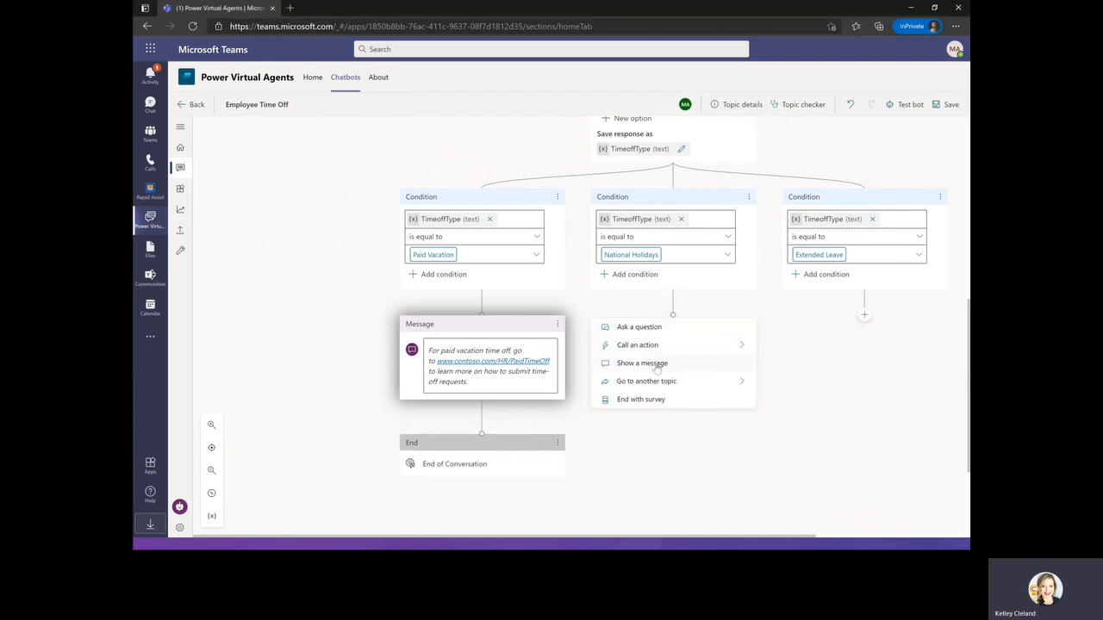
{"action": "left_click", "coordinate": [696, 364]}
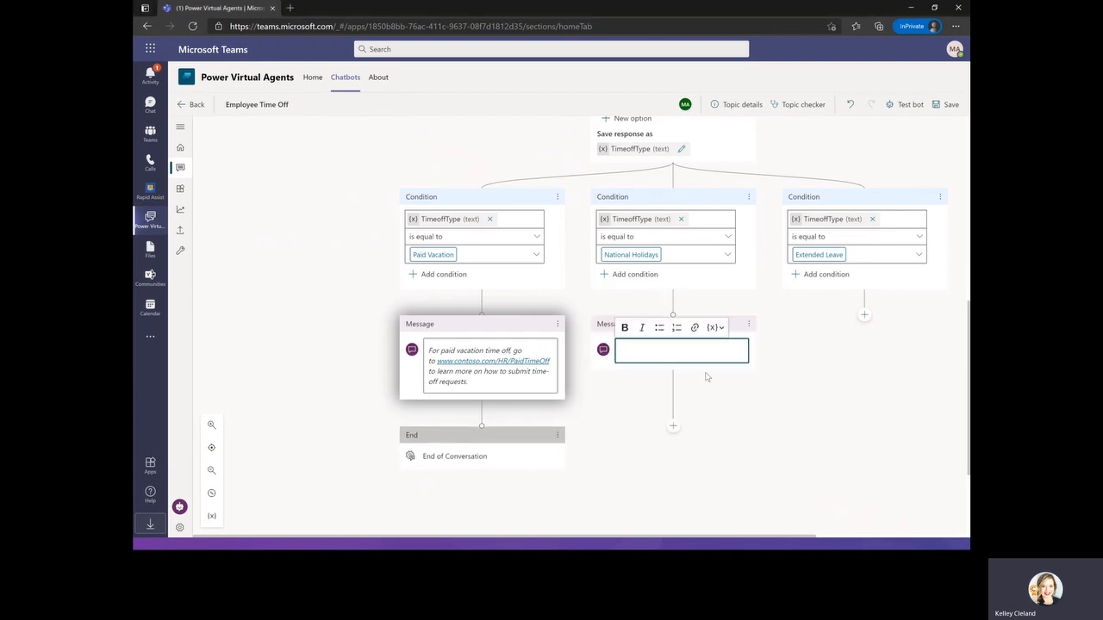
{"action": "type", "text": "National holidays for 2021: New Year's Day: January 1st Memorial Day: May 31st Independence Day: July 4th Labor Day: September 6th Thanksgiving: November 25th-26th Christmas Eve and Christmas Day: December 24th-25th"}
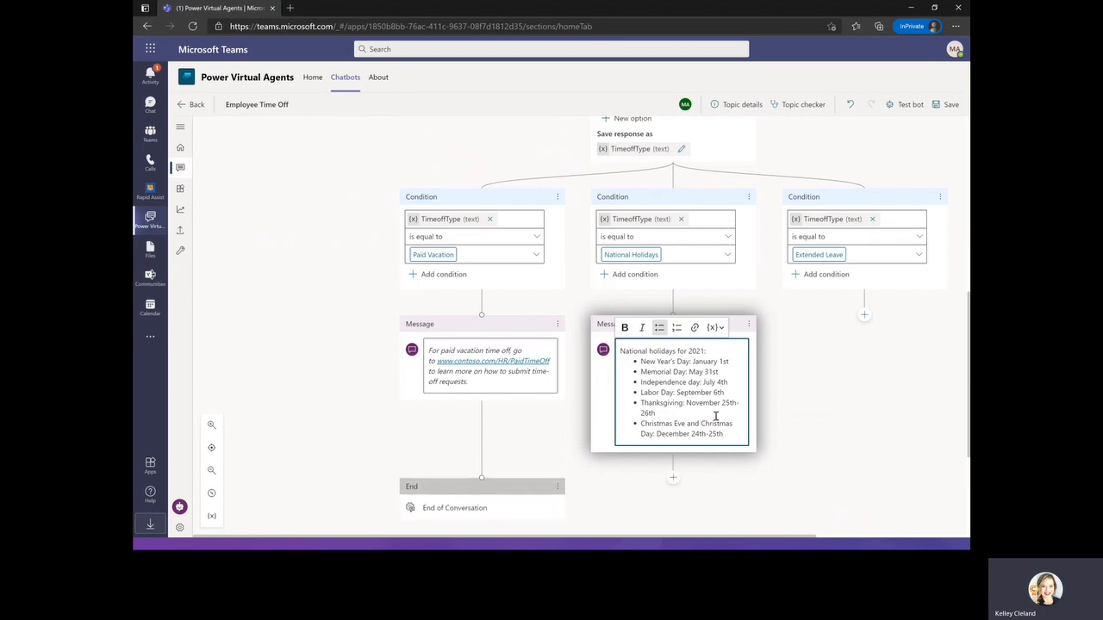
End the National Holidays branch after its message with an end-of-conversation node.
{"action": "left_click", "coordinate": [673, 477]}
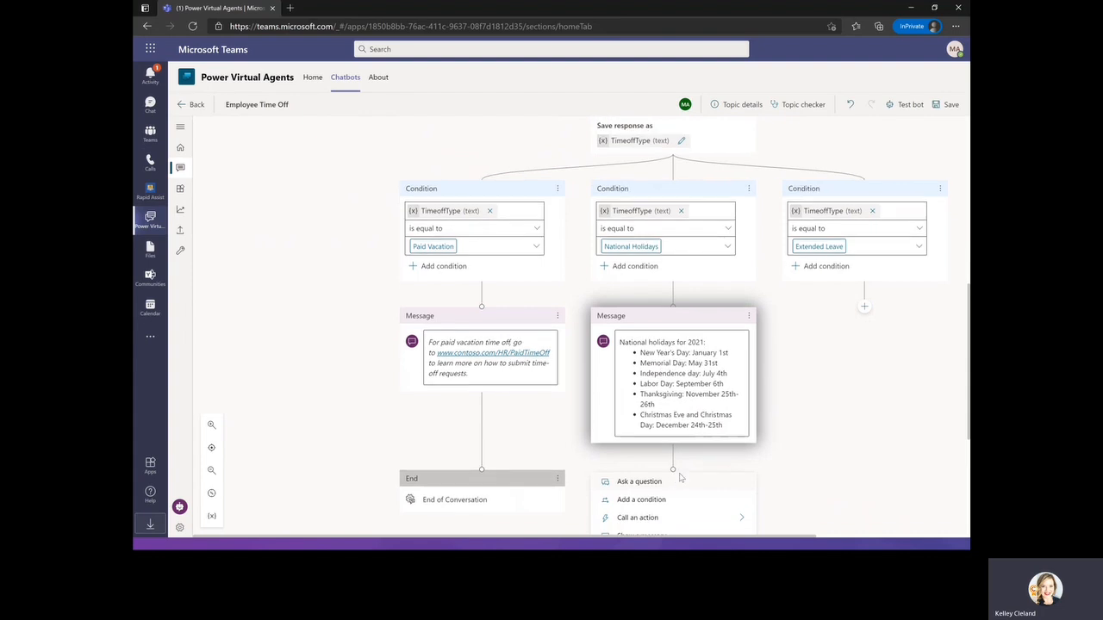
{"action": "left_click", "coordinate": [673, 457]}
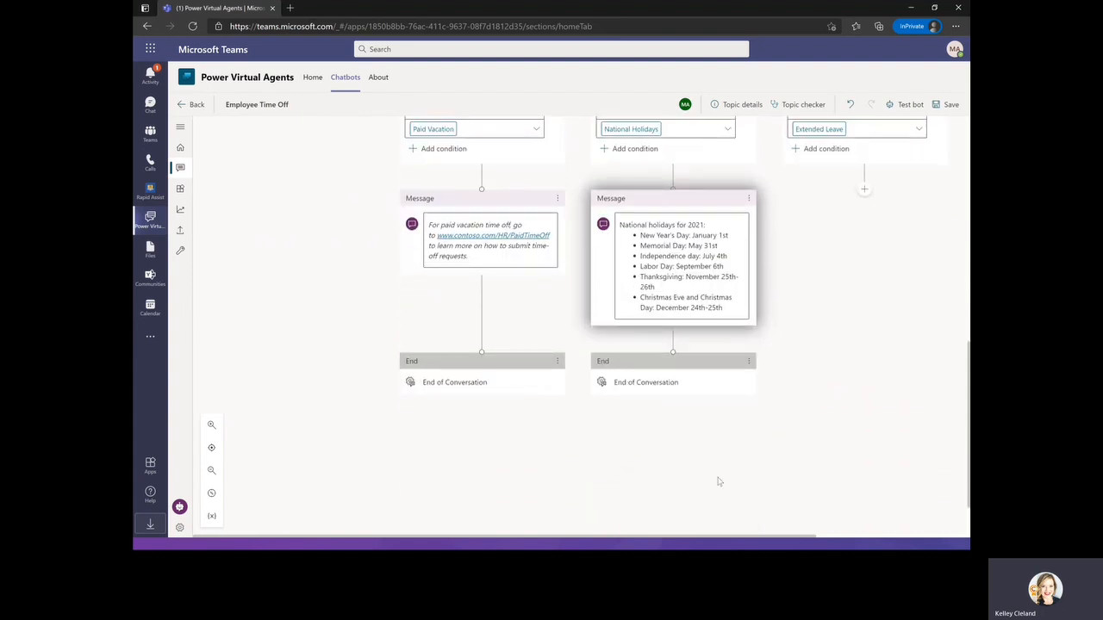
{"action": "scroll", "coordinate": [716, 476], "scroll_direction": "up", "scroll_amount": 3}
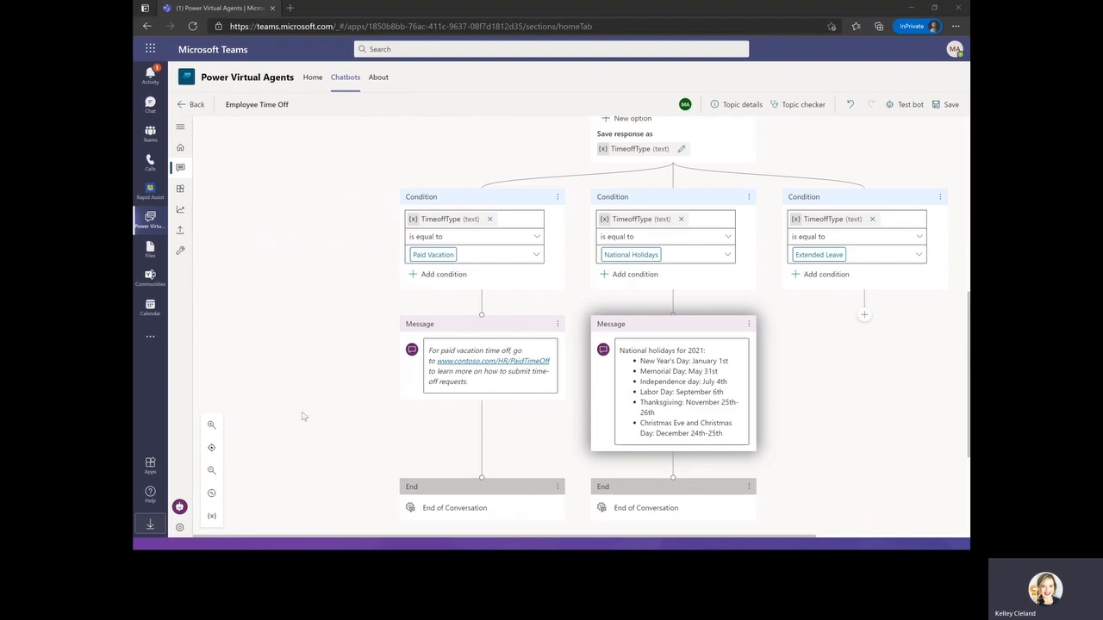
Add a message under the Extended Leave condition pasting "Extended leave needs HR expert approval. Let me connect you with them...".
{"action": "left_click_drag", "start_coordinate": [747, 538], "coordinate": [851, 538]}
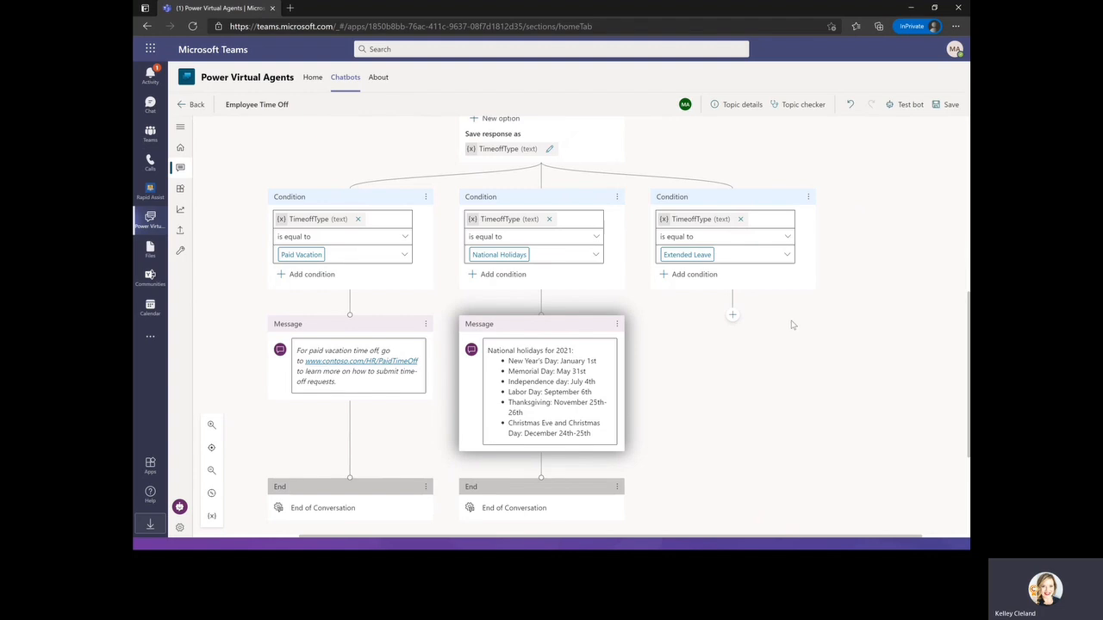
{"action": "left_click", "coordinate": [733, 315]}
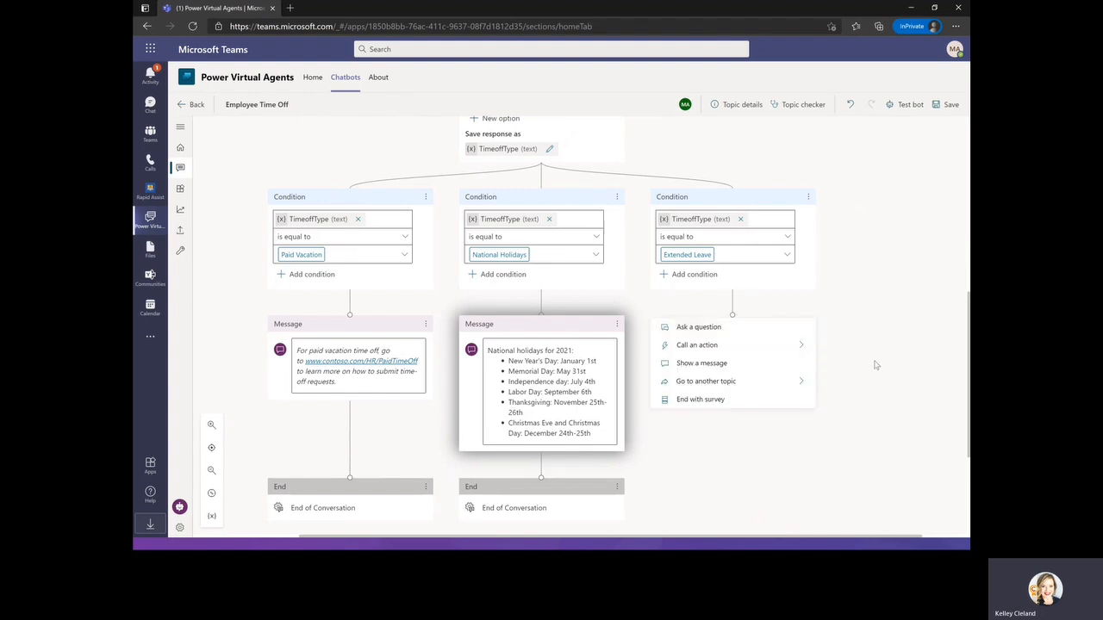
{"action": "left_click", "coordinate": [763, 364]}
{"action": "type", "text": "Extended leave needs HR expert approval. Let me connect you with them..."}
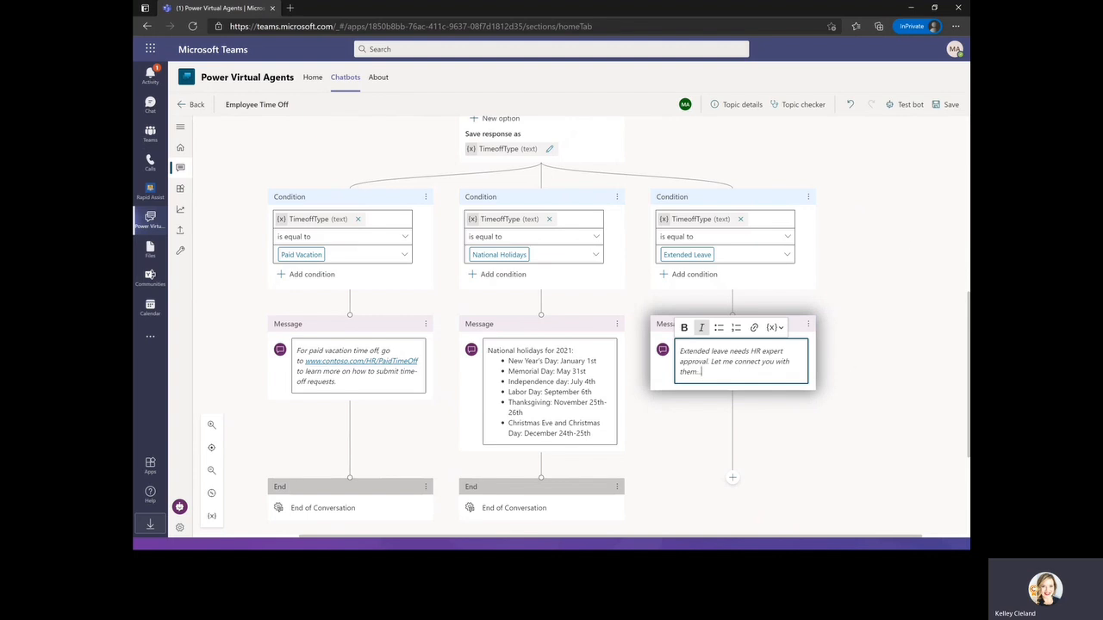
{"action": "key", "text": "alt+Tab"}
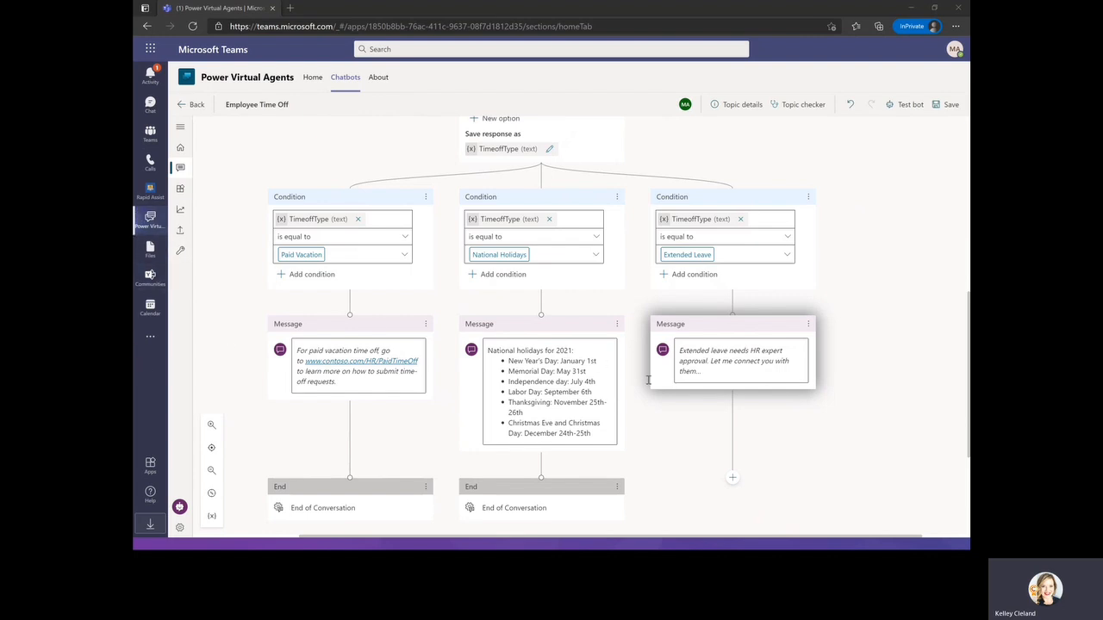
Add a question after the Extended Leave message asking "How would you describe the issue?".
{"action": "scroll", "coordinate": [717, 399], "scroll_direction": "down", "scroll_amount": 3}
{"action": "left_click", "coordinate": [733, 352]}
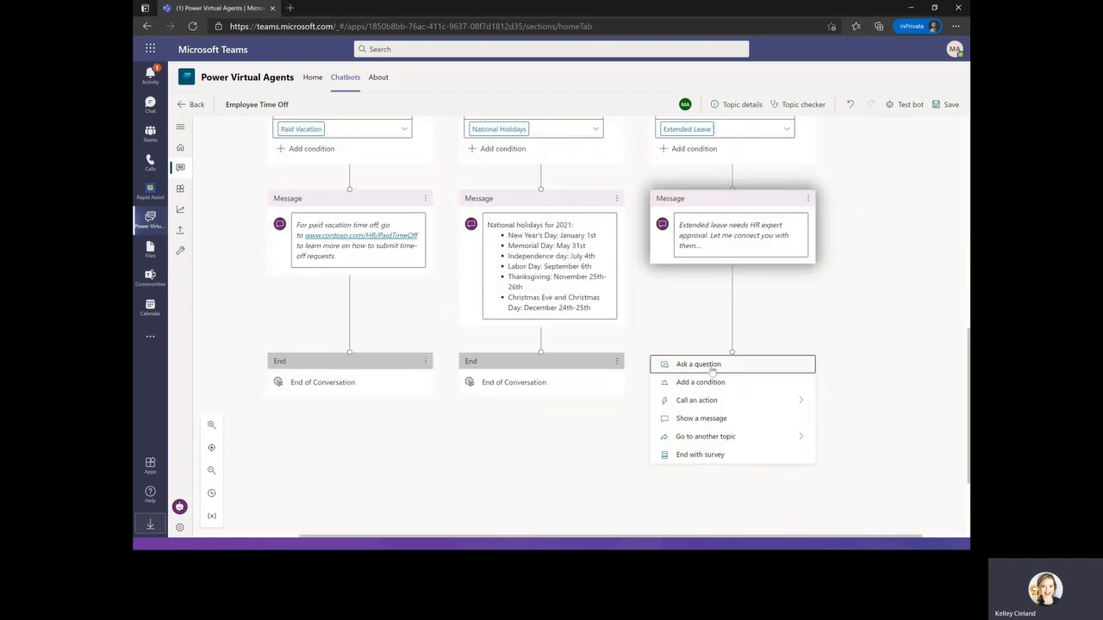
{"action": "left_click", "coordinate": [714, 367]}
{"action": "scroll", "coordinate": [780, 413], "scroll_direction": "down", "scroll_amount": 2}
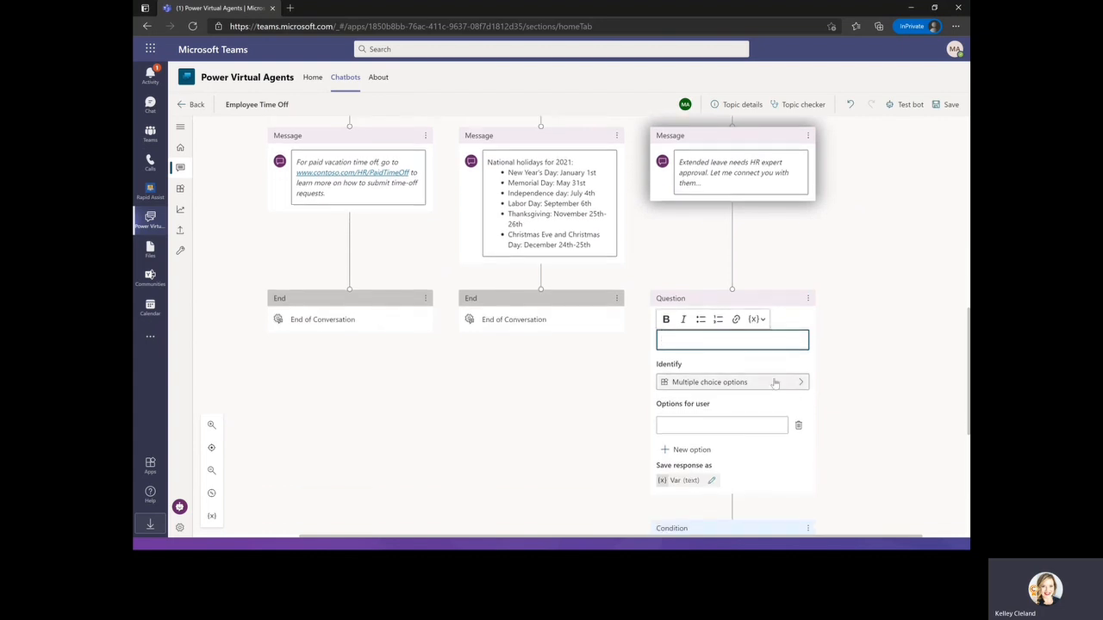
{"action": "type", "text": "How would you describe the issue?"}
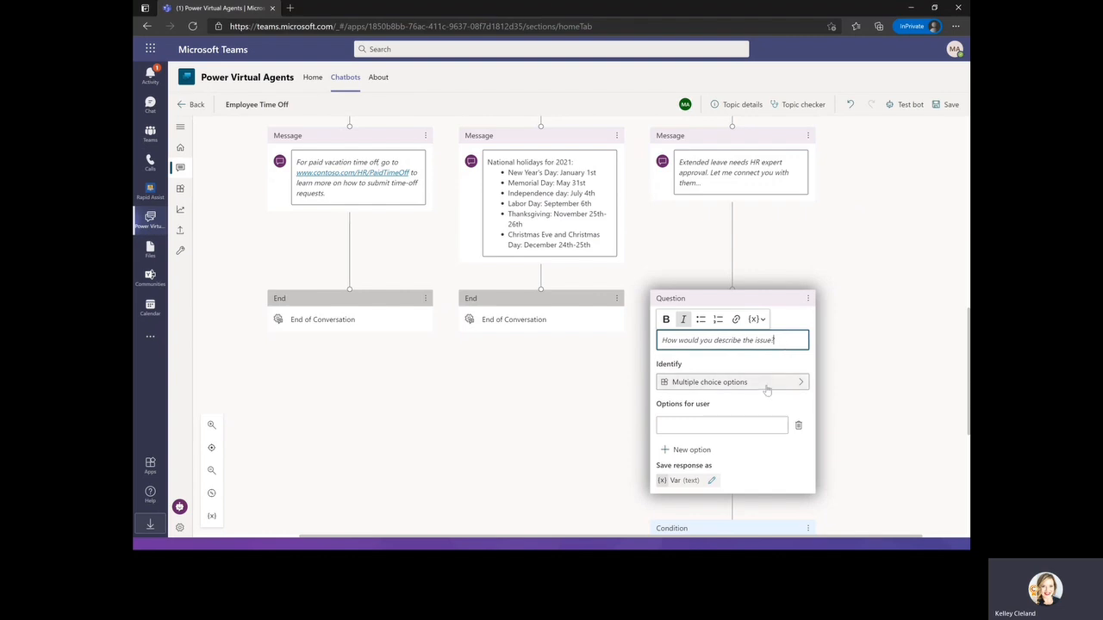
Set the issue question to identify the user's entire response instead of multiple choice options.
{"action": "left_click", "coordinate": [770, 384]}
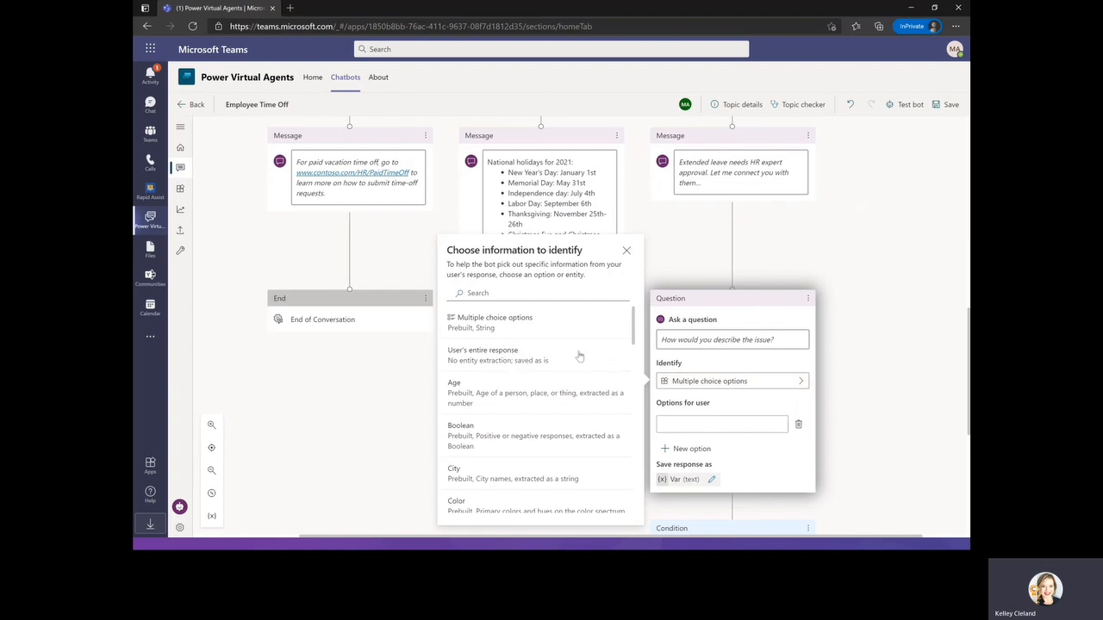
{"action": "scroll", "coordinate": [525, 366], "scroll_direction": "down", "scroll_amount": 1}
{"action": "scroll", "coordinate": [532, 380], "scroll_direction": "down", "scroll_amount": 5}
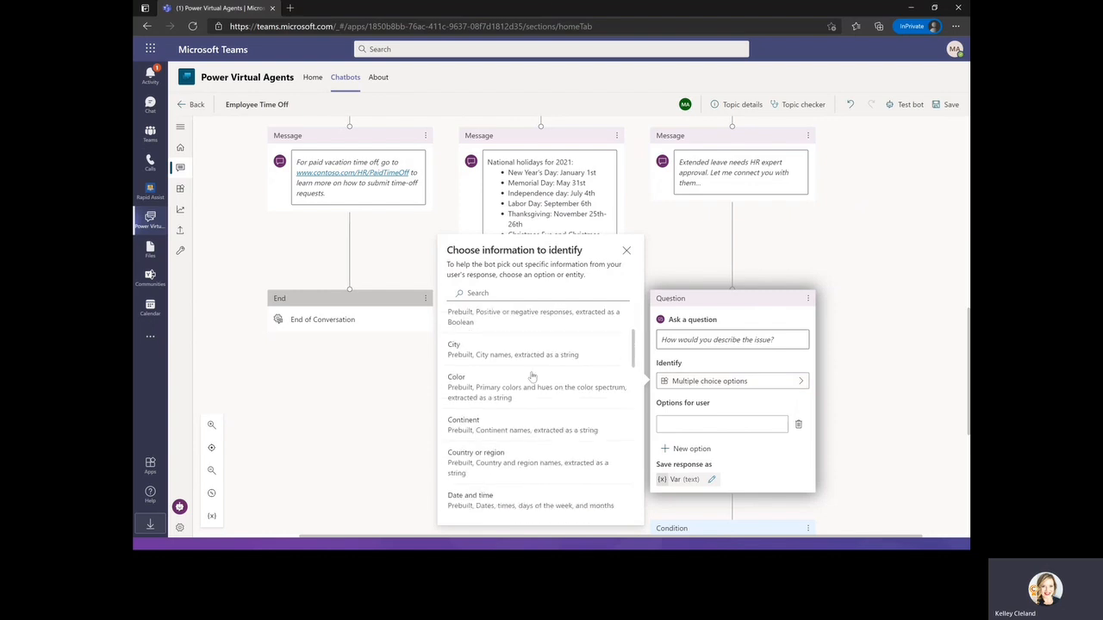
{"action": "scroll", "coordinate": [532, 379], "scroll_direction": "down", "scroll_amount": 8}
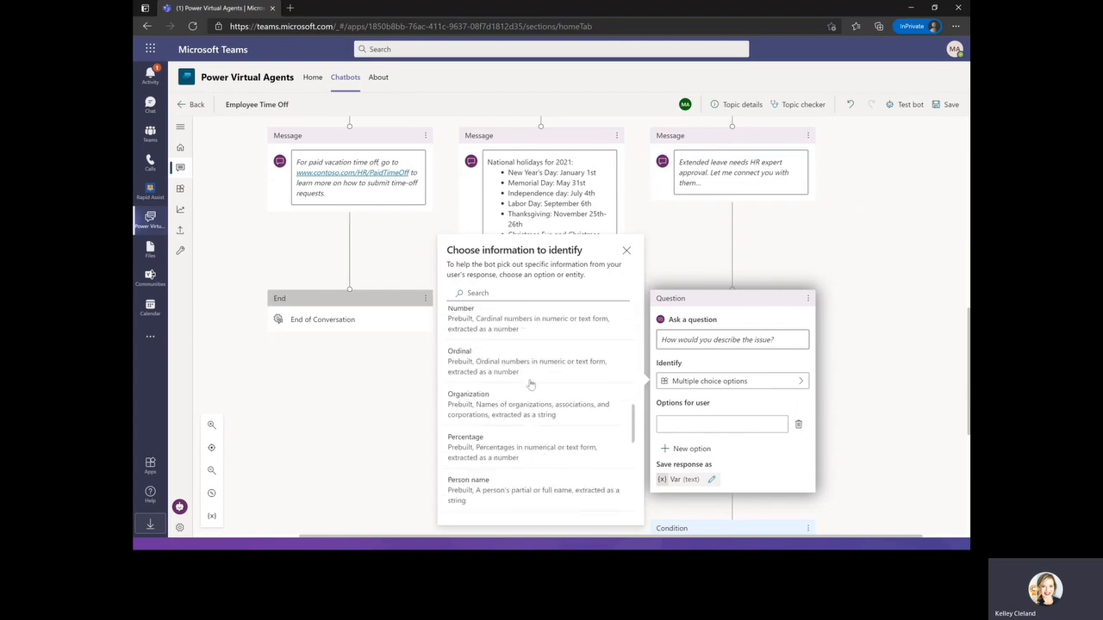
{"action": "scroll", "coordinate": [535, 389], "scroll_direction": "down", "scroll_amount": 3}
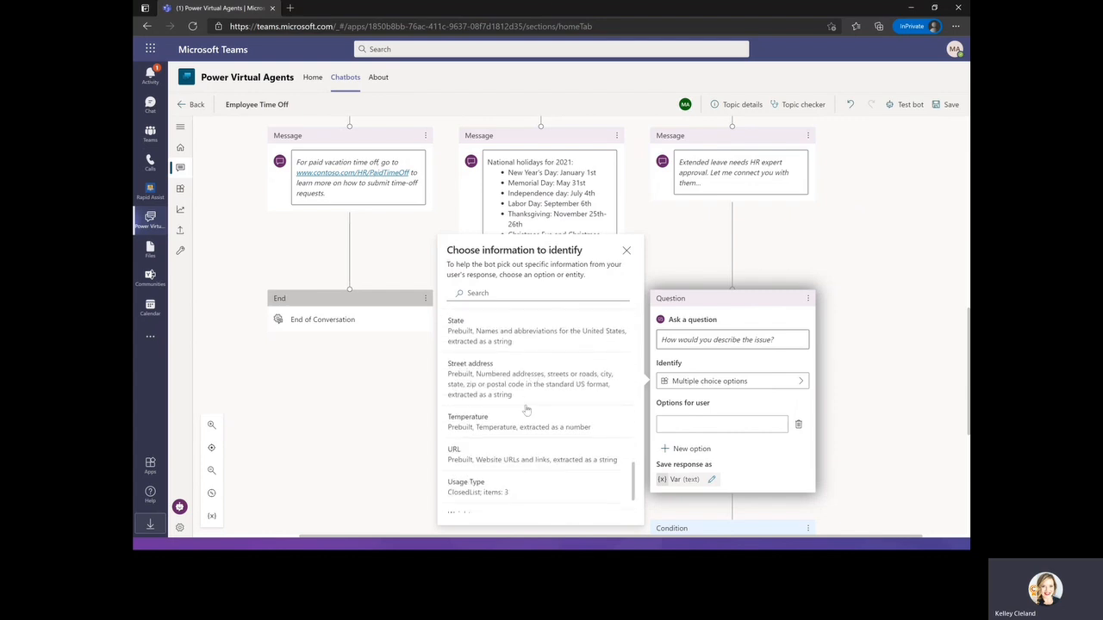
{"action": "scroll", "coordinate": [542, 429], "scroll_direction": "up", "scroll_amount": 15}
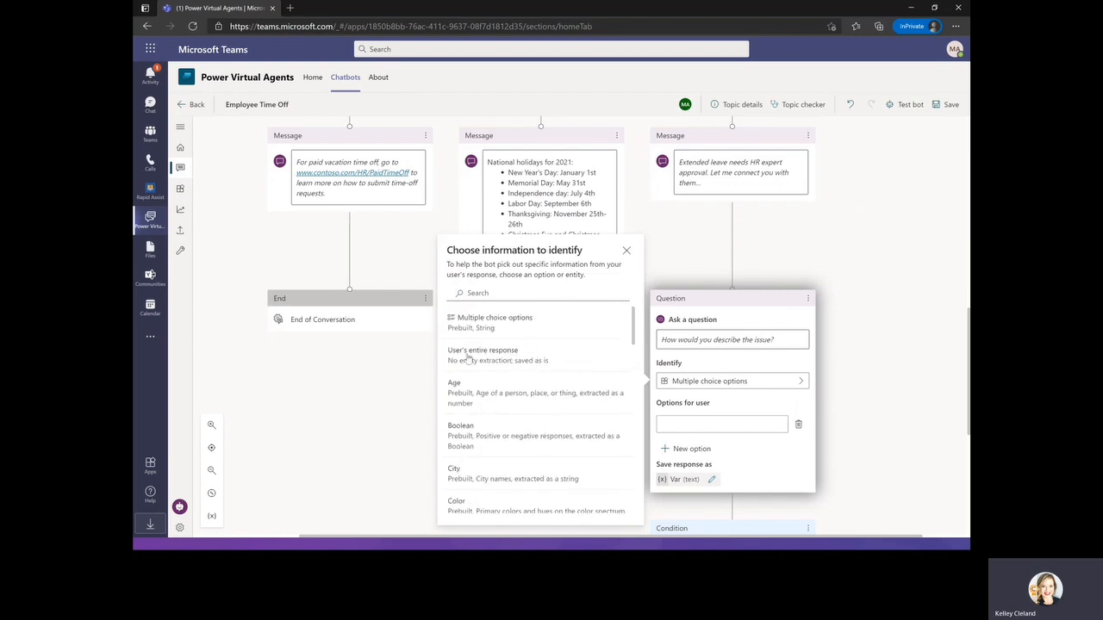
{"action": "left_click", "coordinate": [575, 359]}
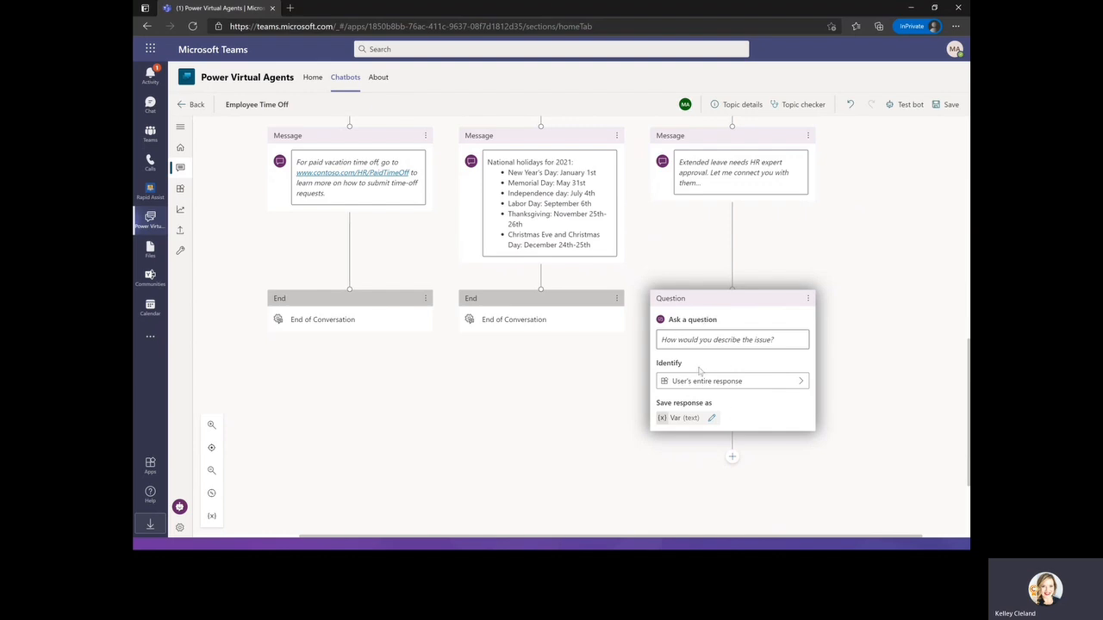
Rename the question's saved response variable to Description.
{"action": "left_click", "coordinate": [711, 419]}
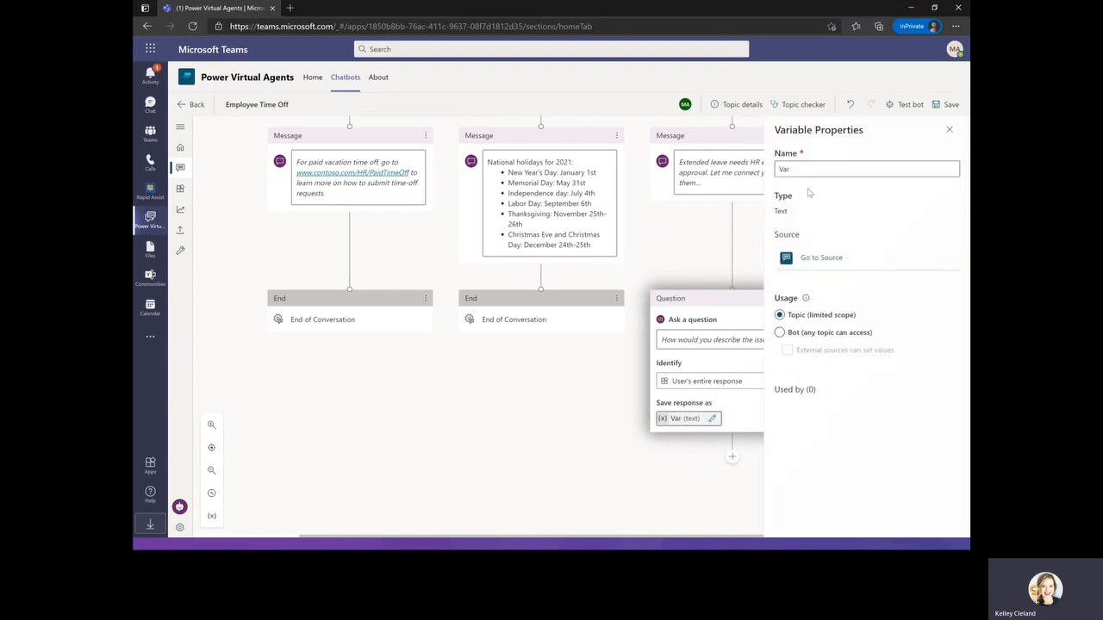
{"action": "type", "text": "Description"}
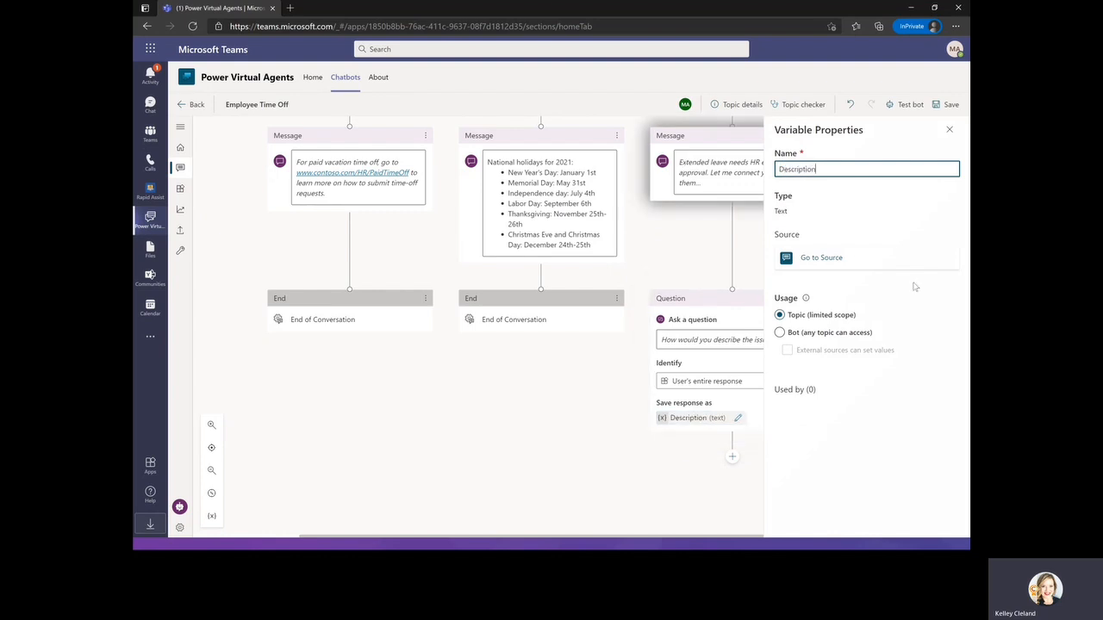
{"action": "left_click", "coordinate": [949, 130]}
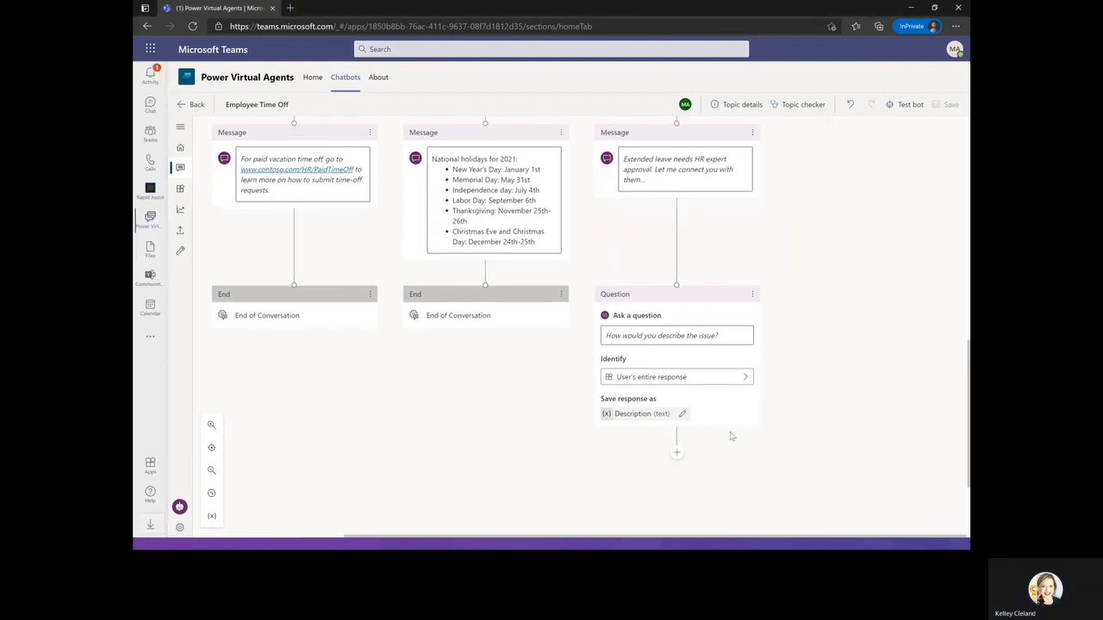
Add an action after the question that creates a Power Automate flow from the "Send a message to a Teams channel" template.
{"action": "scroll", "coordinate": [750, 418], "scroll_direction": "down", "scroll_amount": 3}
{"action": "left_click", "coordinate": [676, 327]}
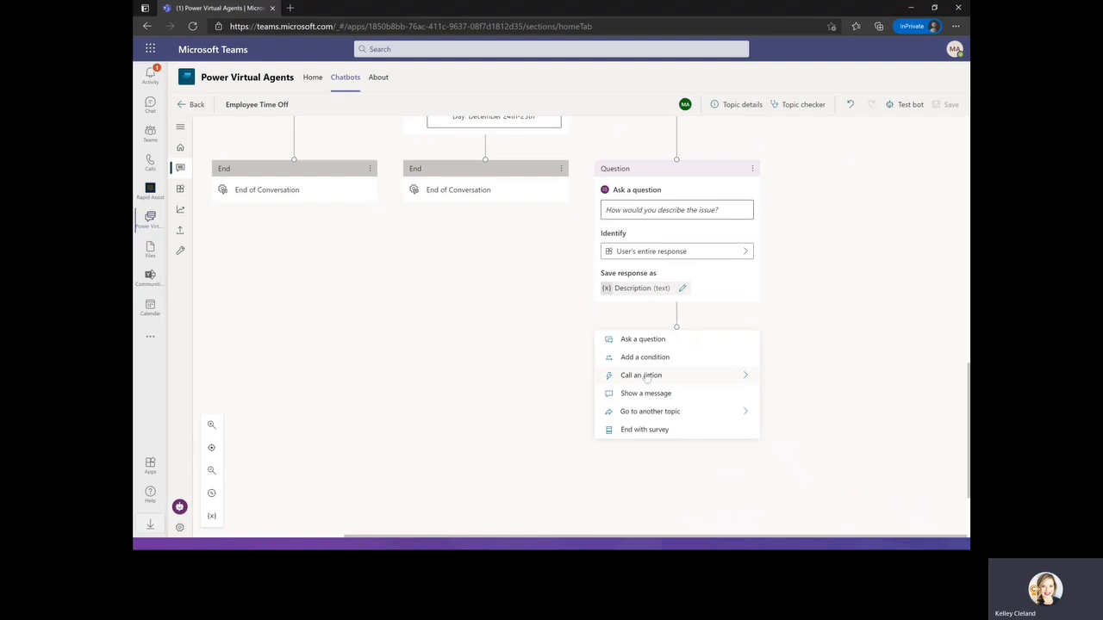
{"action": "left_click", "coordinate": [640, 377]}
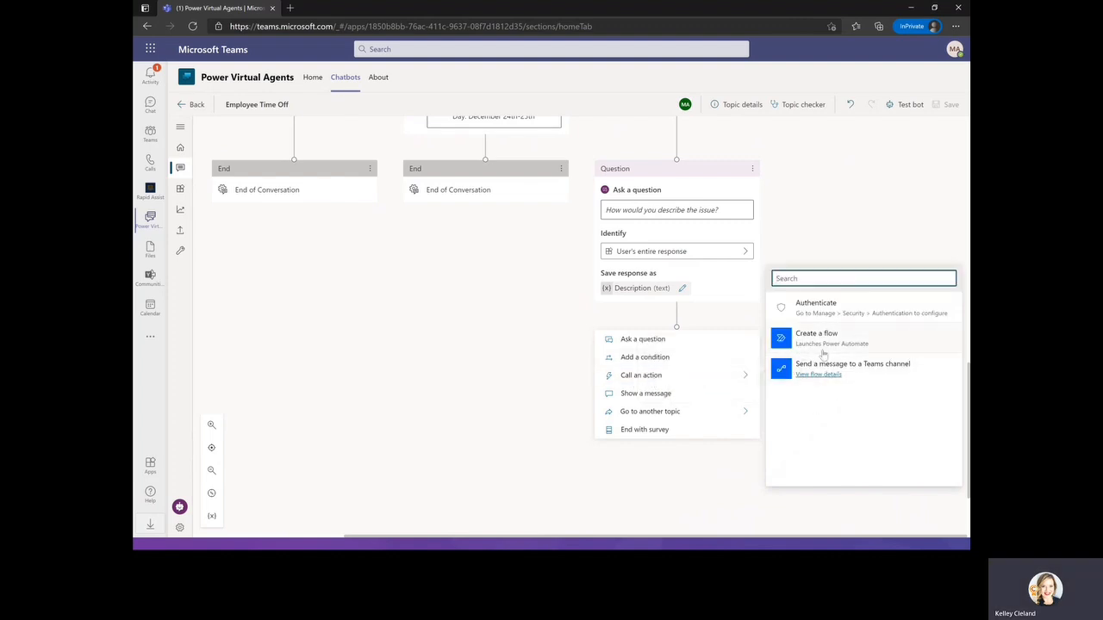
{"action": "left_click", "coordinate": [900, 343]}
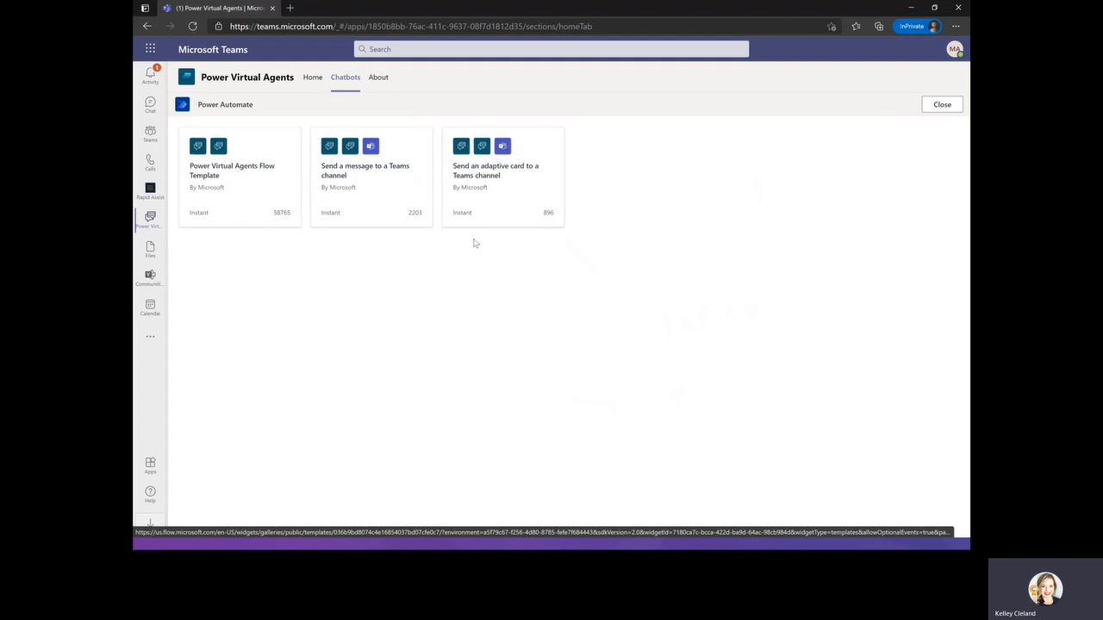
{"action": "left_click", "coordinate": [369, 181]}
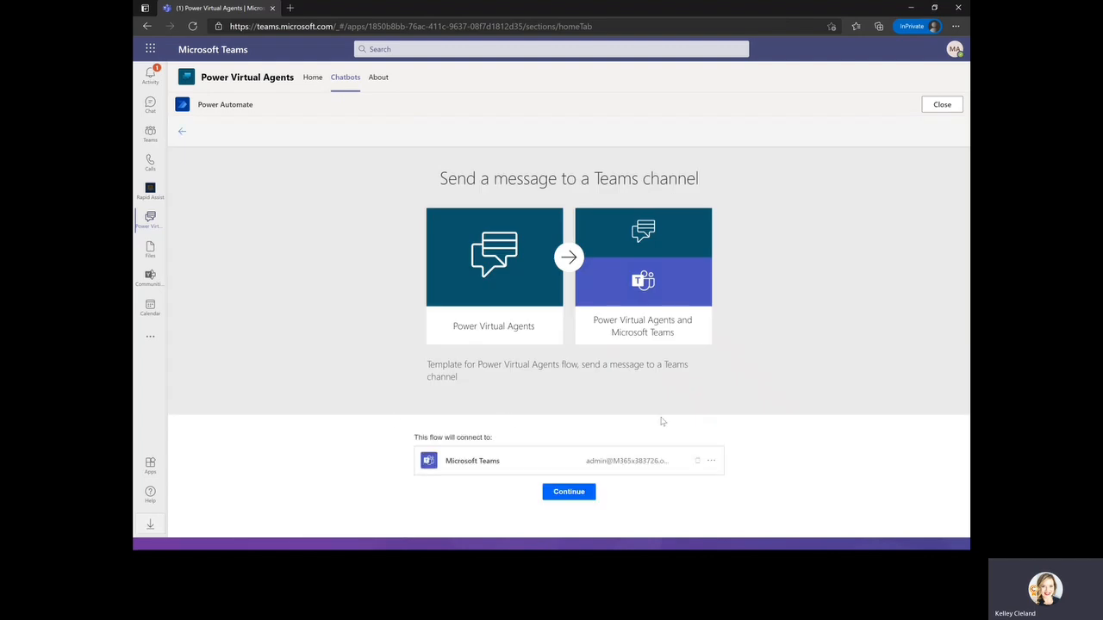
{"action": "left_click", "coordinate": [569, 492]}
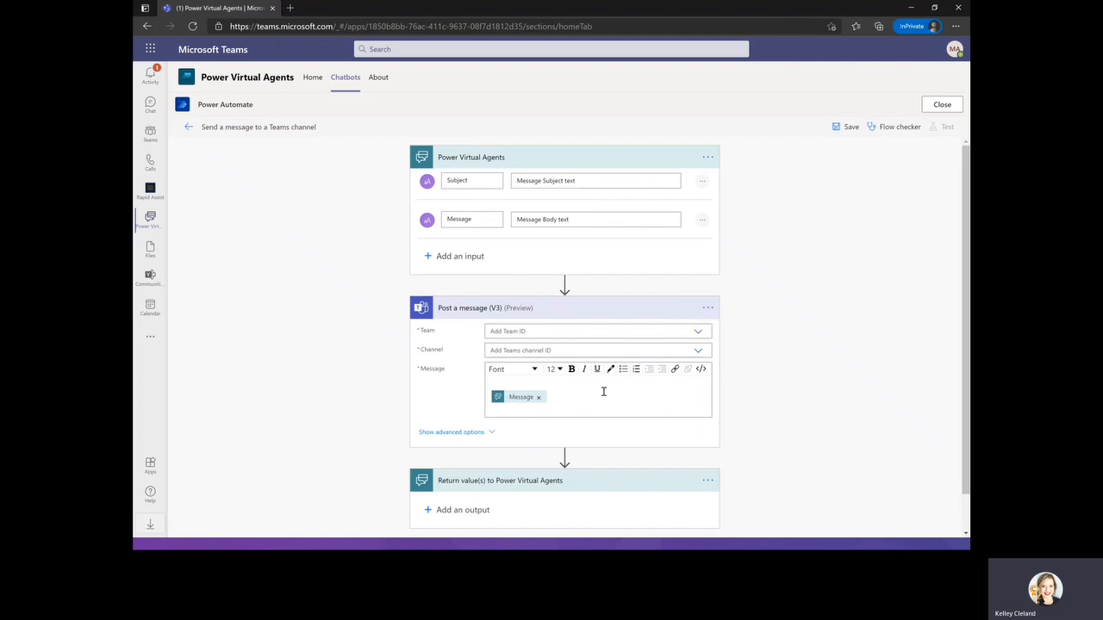
Set the flow's Post a message Team to Human Resources and close Power Automate.
{"action": "left_click", "coordinate": [698, 332]}
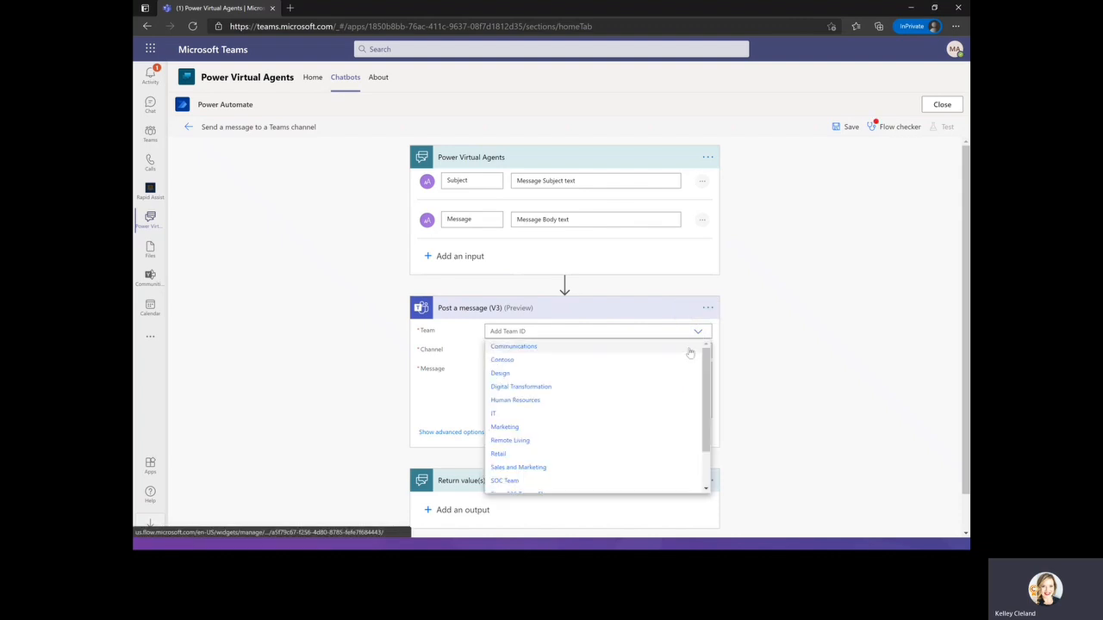
{"action": "left_click", "coordinate": [517, 402]}
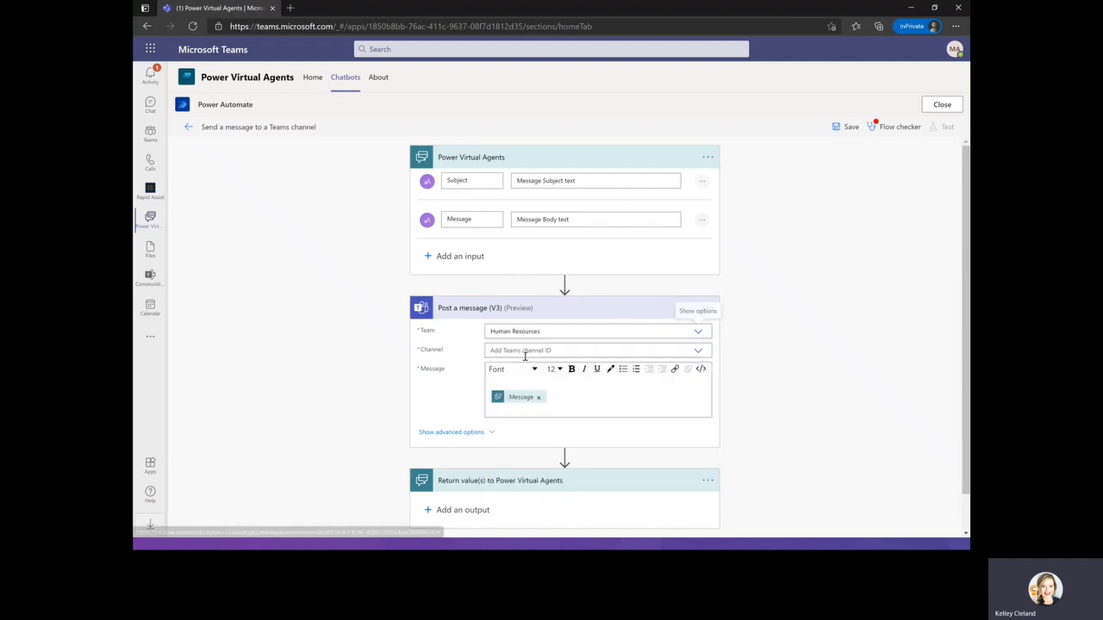
{"action": "left_click", "coordinate": [698, 353]}
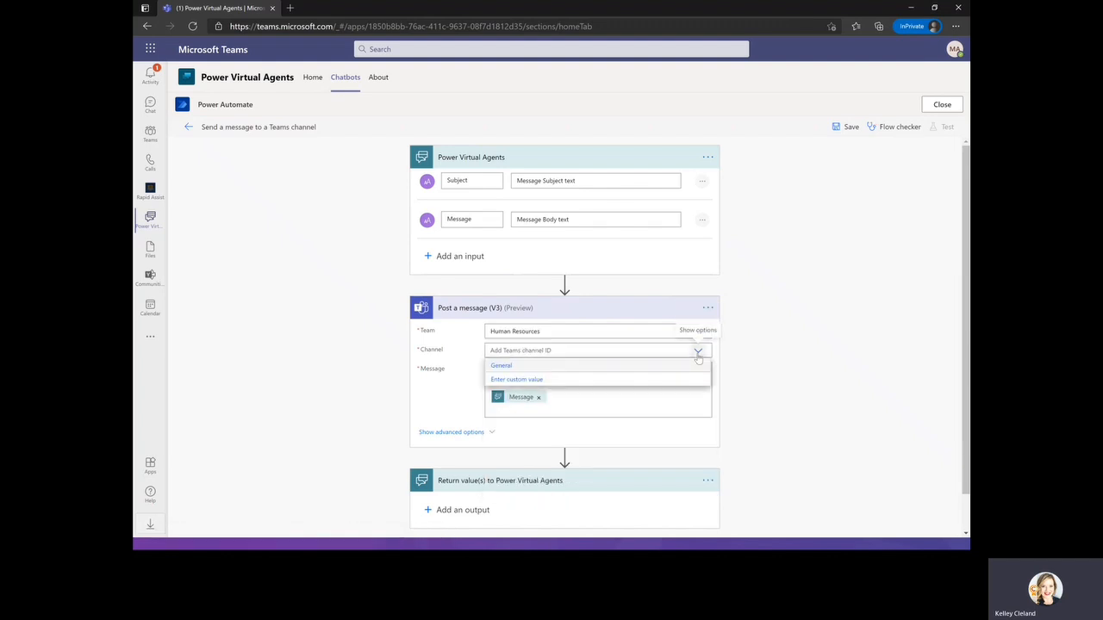
{"action": "left_click", "coordinate": [831, 282]}
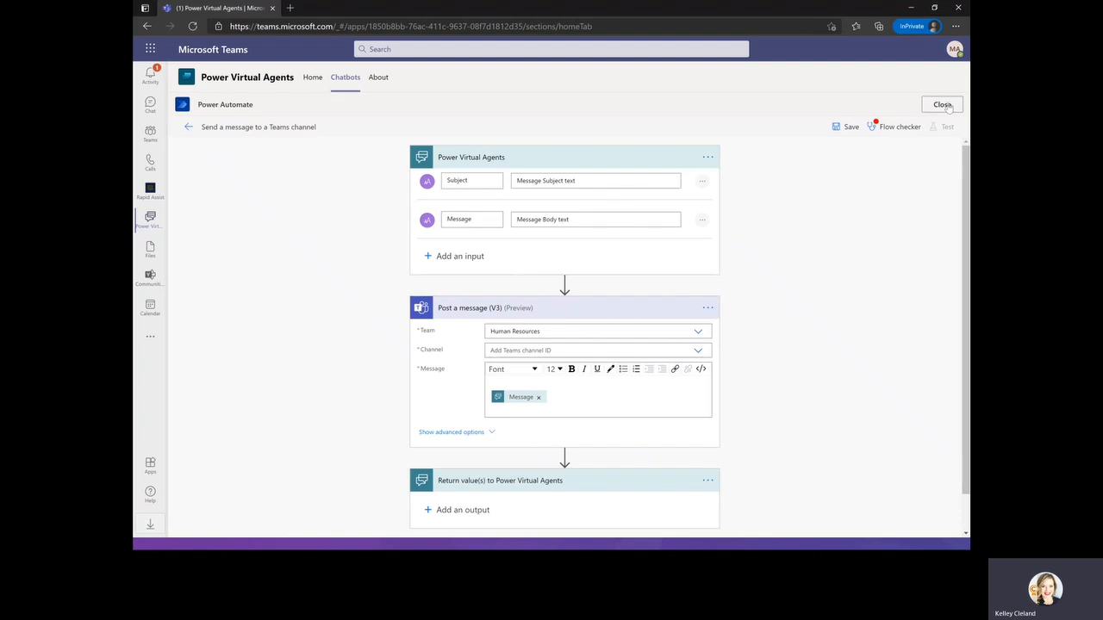
{"action": "left_click", "coordinate": [943, 105]}
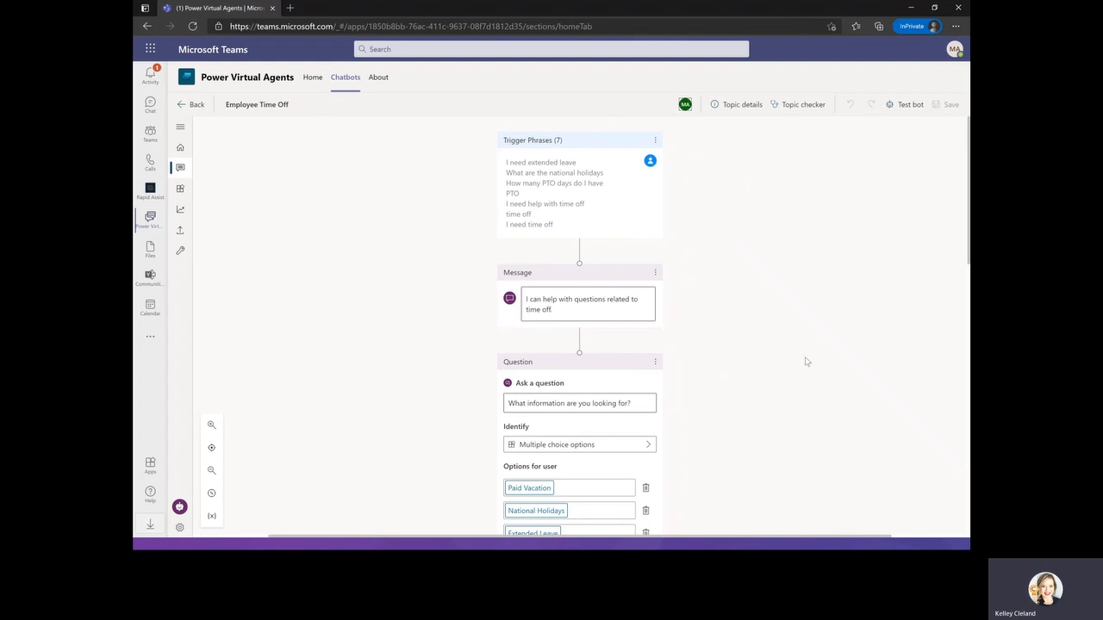
Add an action node after the Description question calling the "Send a message to a Teams channel" flow.
{"action": "scroll", "coordinate": [766, 361], "scroll_direction": "down", "scroll_amount": 5}
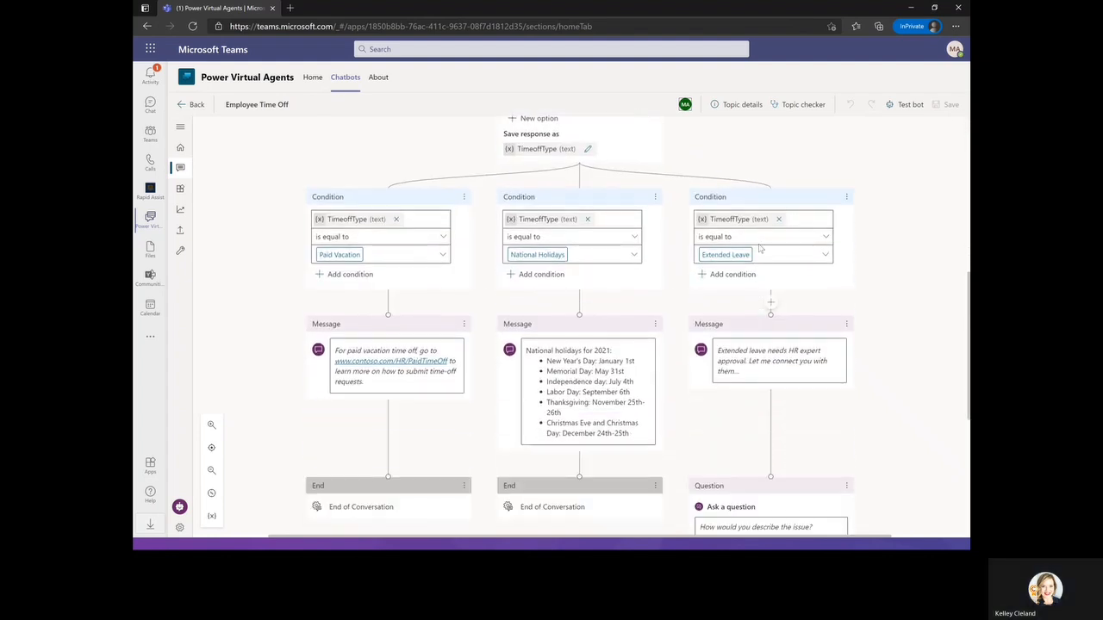
{"action": "scroll", "coordinate": [777, 391], "scroll_direction": "down", "scroll_amount": 3}
{"action": "scroll", "coordinate": [820, 448], "scroll_direction": "down", "scroll_amount": 2}
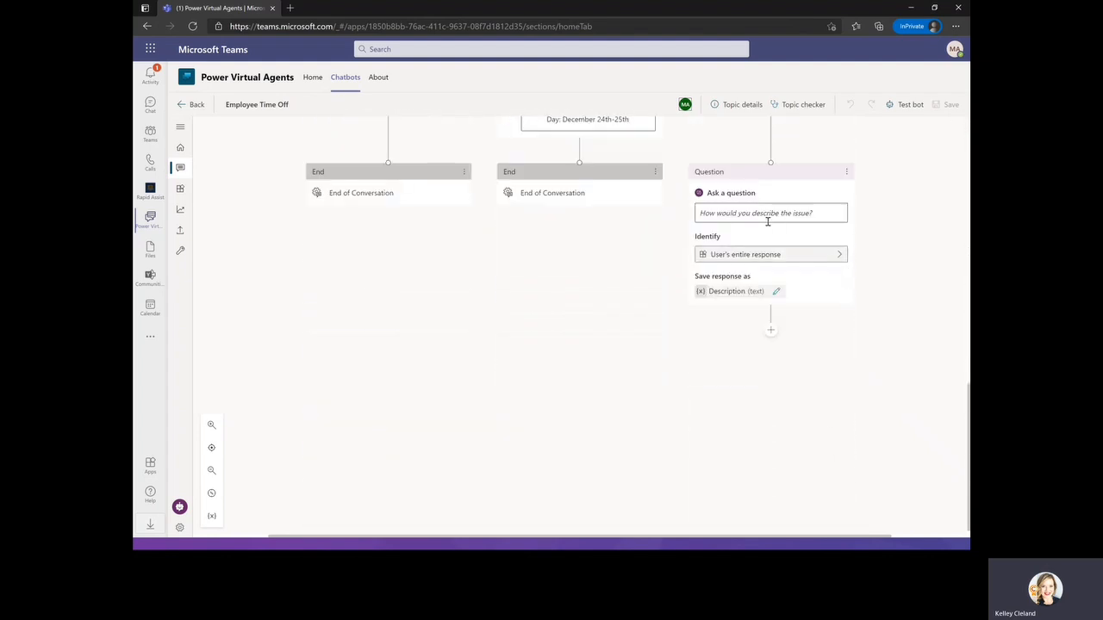
{"action": "left_click", "coordinate": [770, 327]}
{"action": "left_click", "coordinate": [743, 378]}
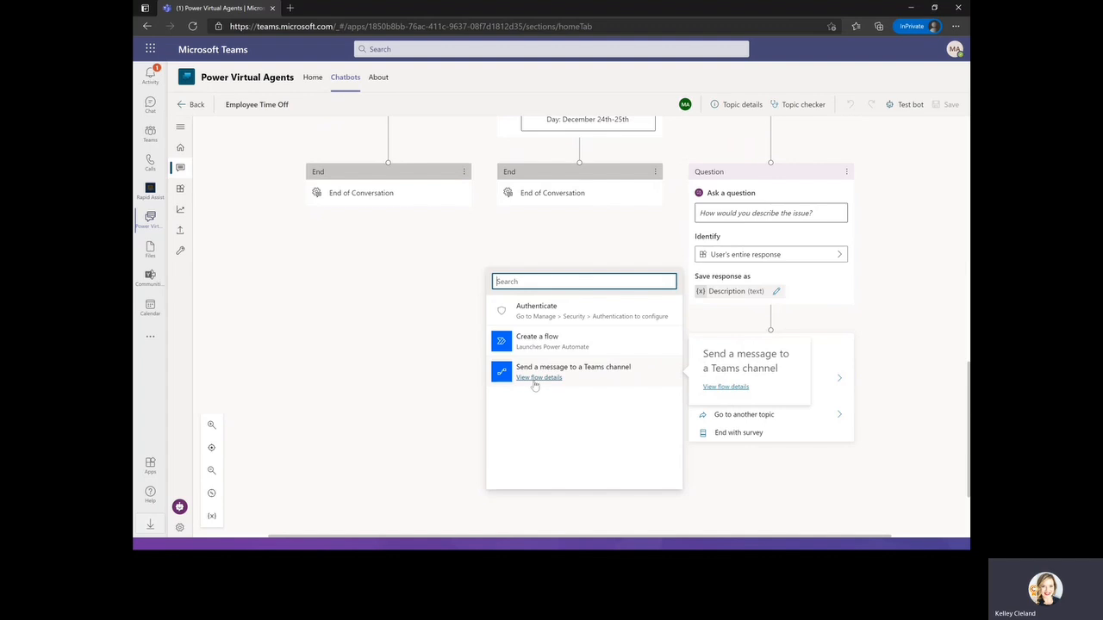
{"action": "left_click", "coordinate": [648, 371]}
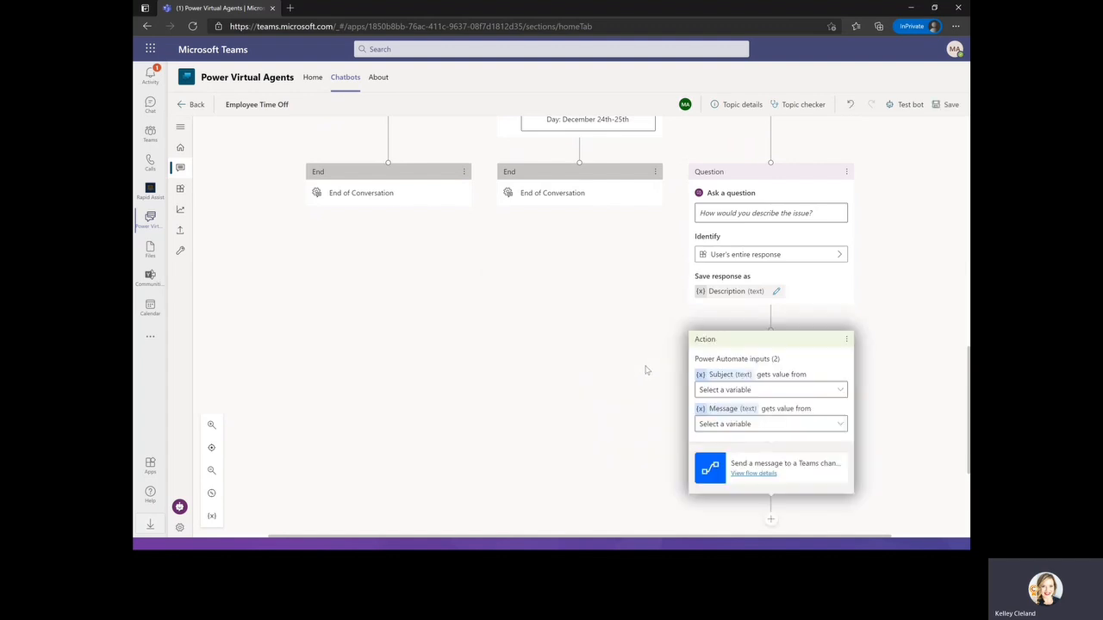
Map the flow's Subject input to TimeoffType and its Message input to Description.
{"action": "scroll", "coordinate": [646, 370], "scroll_direction": "down", "scroll_amount": 1}
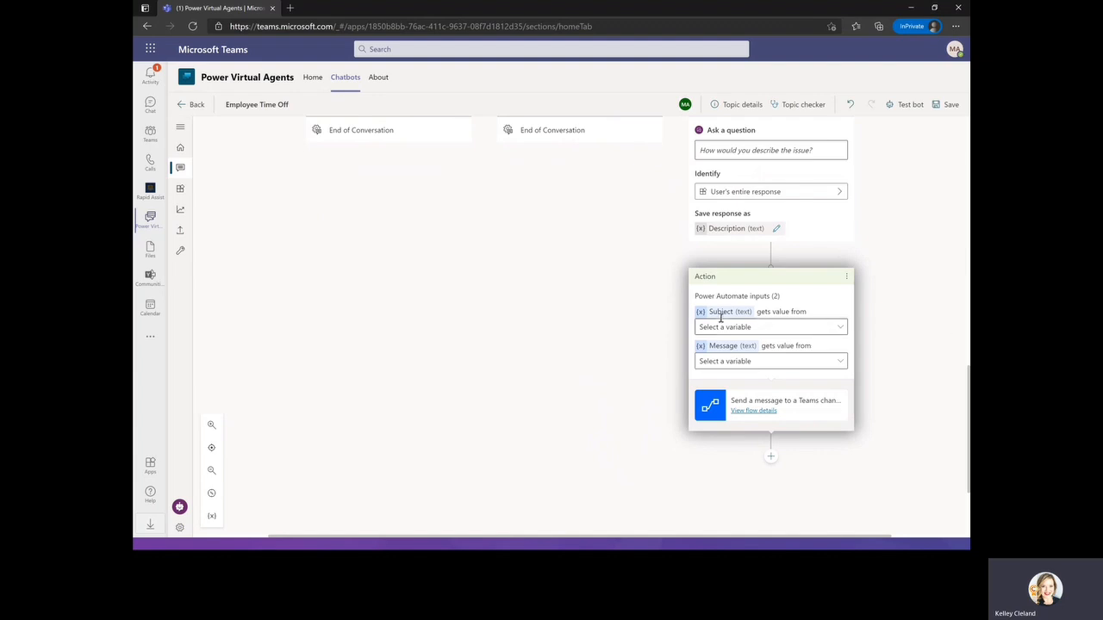
{"action": "left_click", "coordinate": [782, 332]}
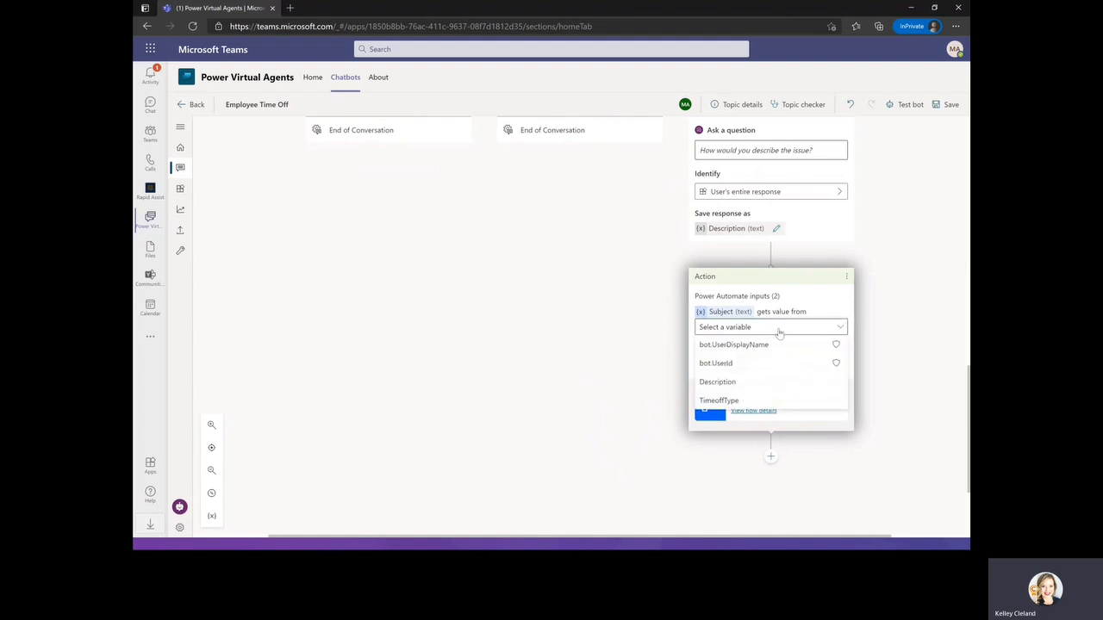
{"action": "left_click", "coordinate": [721, 401]}
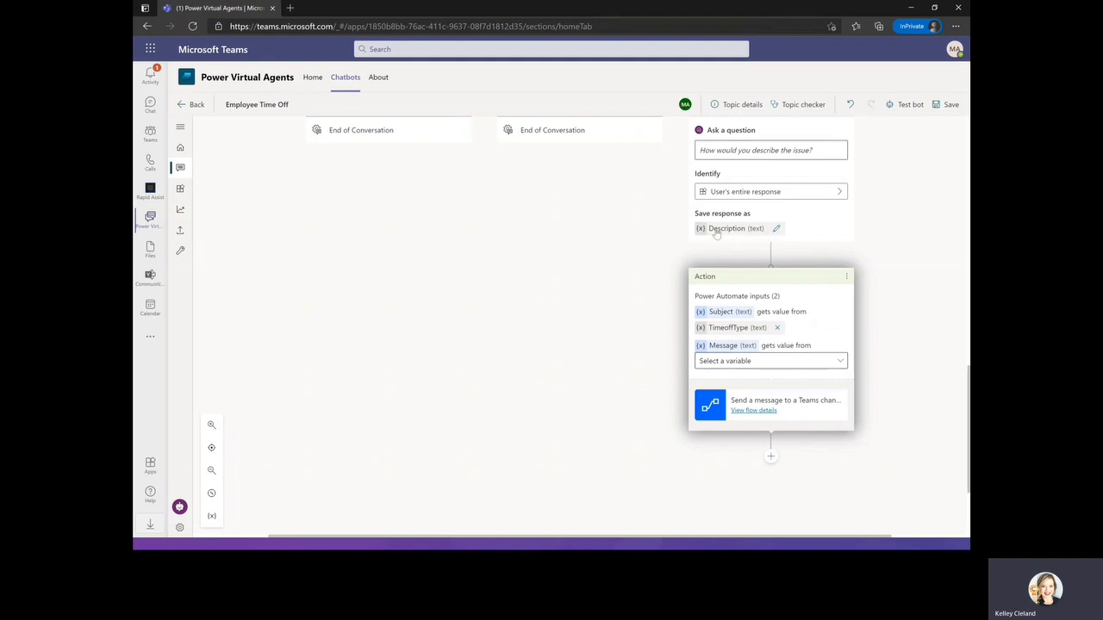
{"action": "left_click", "coordinate": [784, 362]}
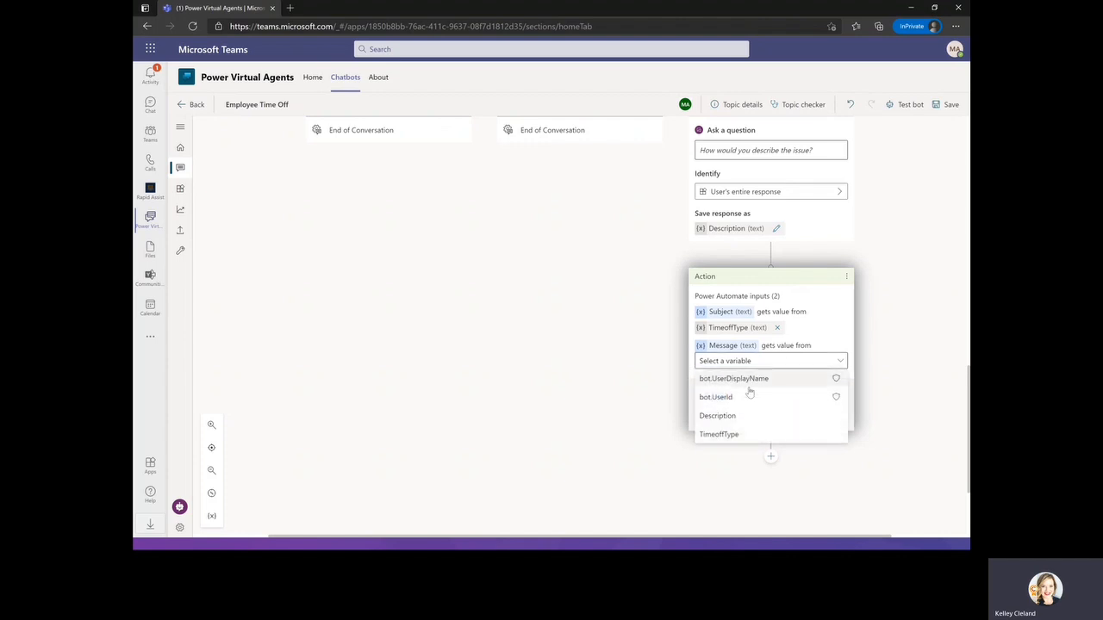
{"action": "left_click", "coordinate": [723, 416]}
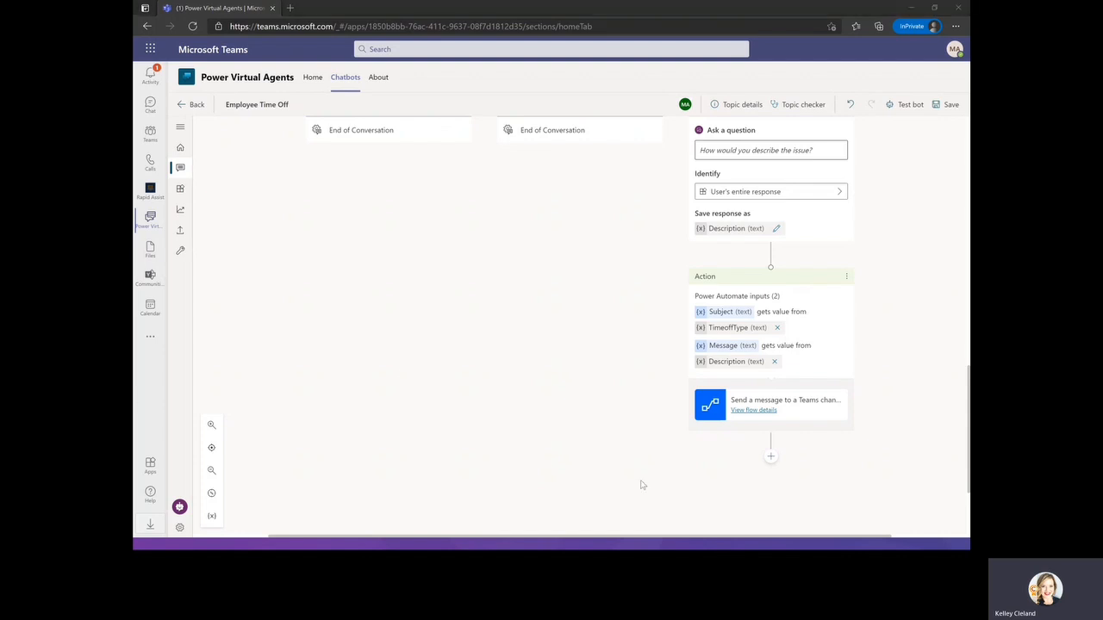
Add a message after the action saying "We have notified the expert. They will be reaching out shortly.".
{"action": "left_click", "coordinate": [772, 459]}
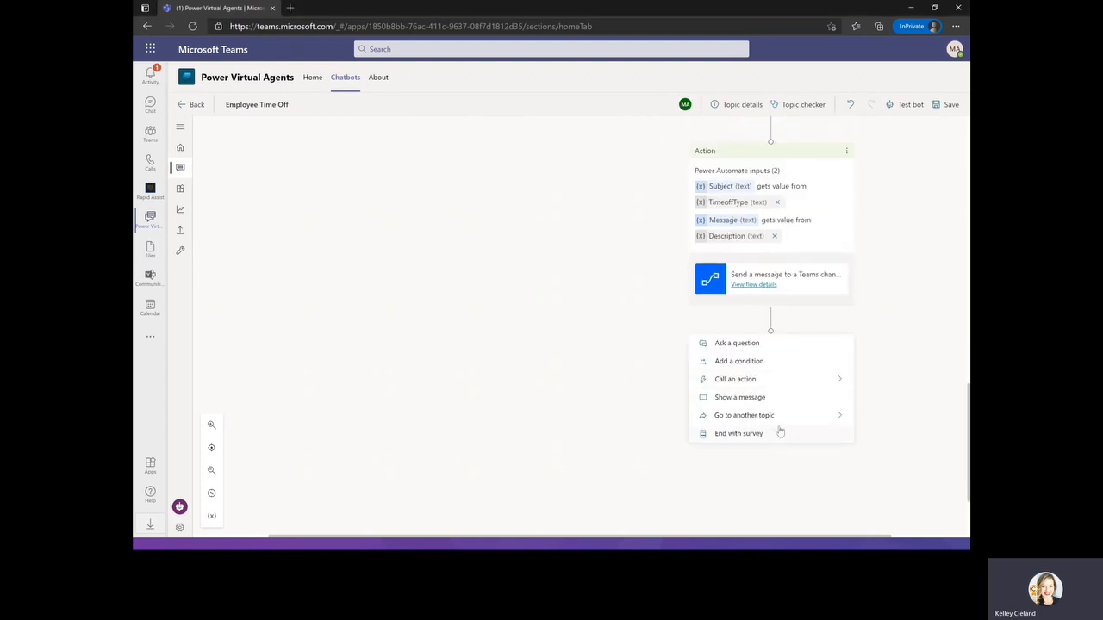
{"action": "left_click", "coordinate": [769, 402]}
{"action": "type", "text": "We have notified the expert. They will be reaching out shortly."}
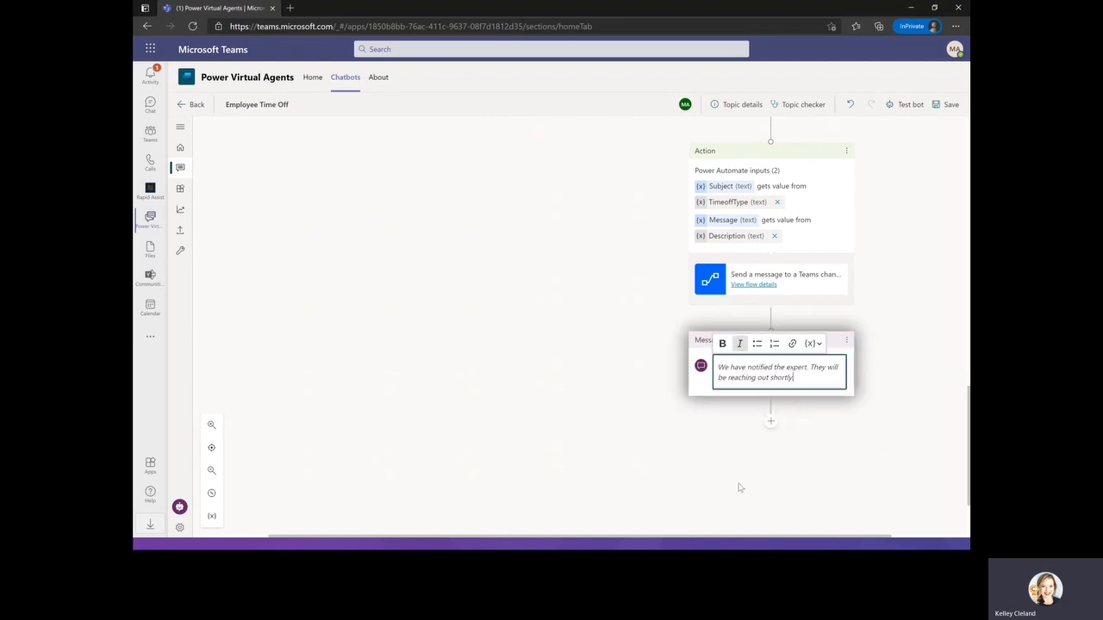
{"action": "type", "text": "."}
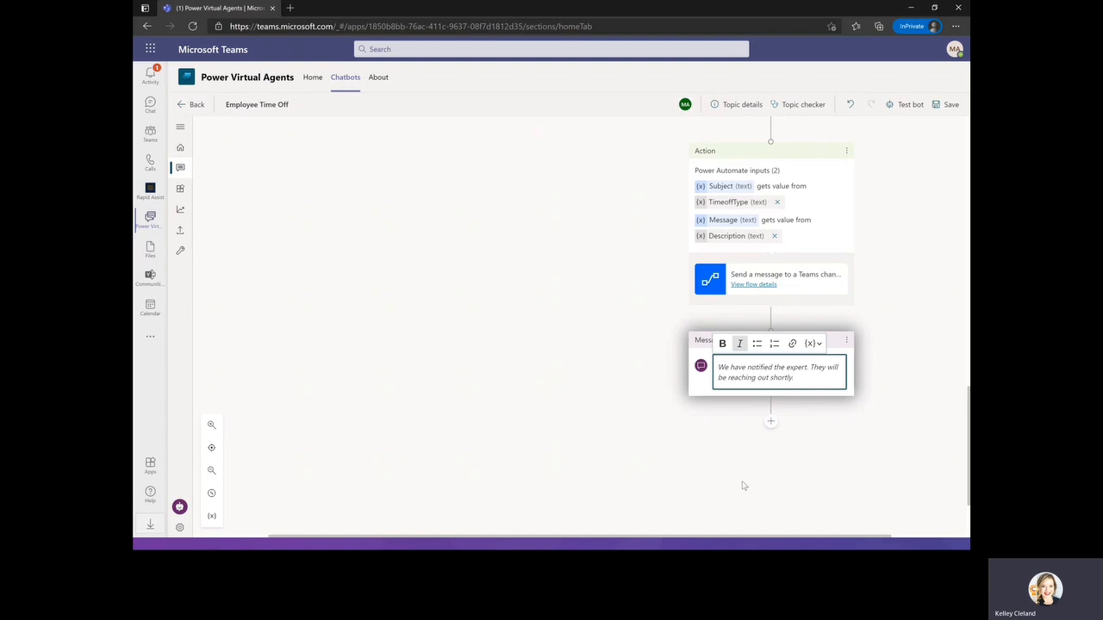
End the Extended Leave branch after the message with an end-of-conversation node.
{"action": "left_click", "coordinate": [771, 424]}
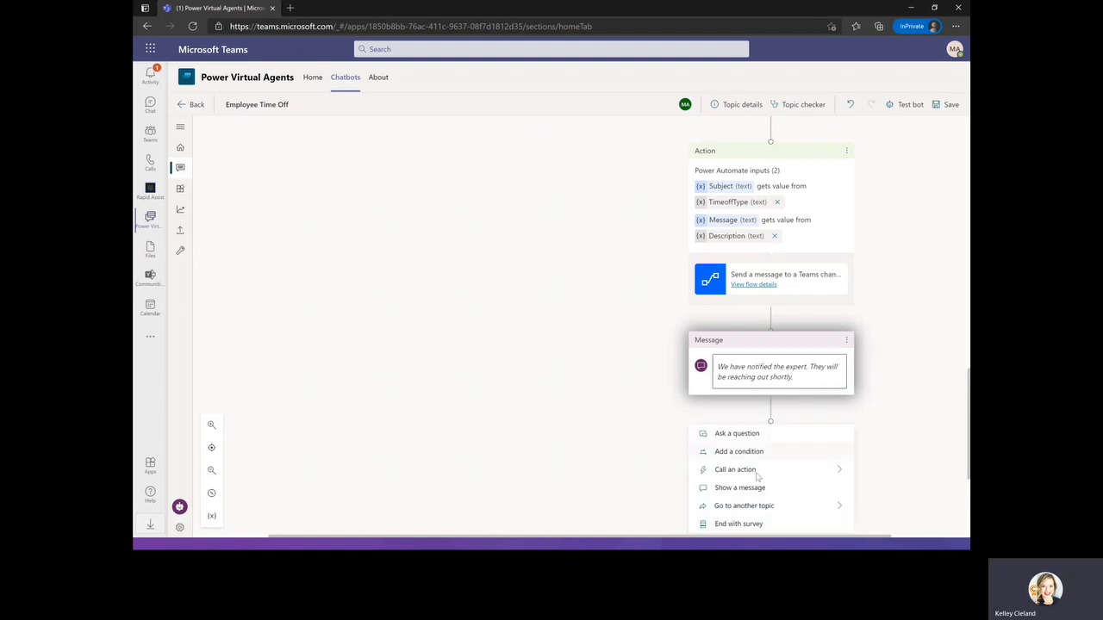
{"action": "left_click", "coordinate": [766, 524]}
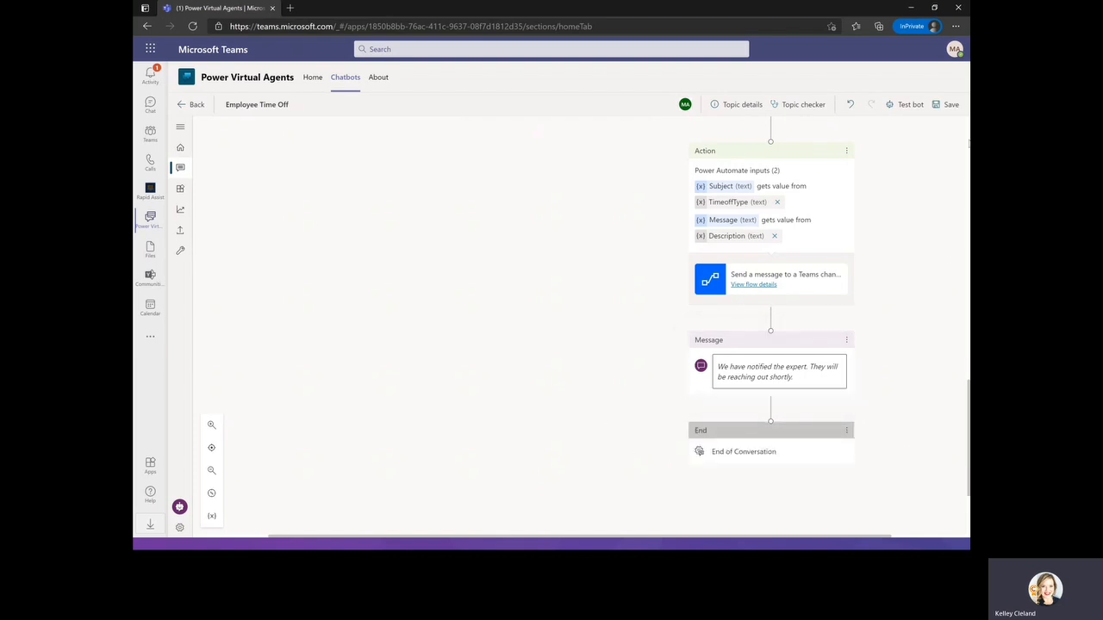
Save the Employee Time Off topic and open the test bot panel.
{"action": "left_click", "coordinate": [937, 109]}
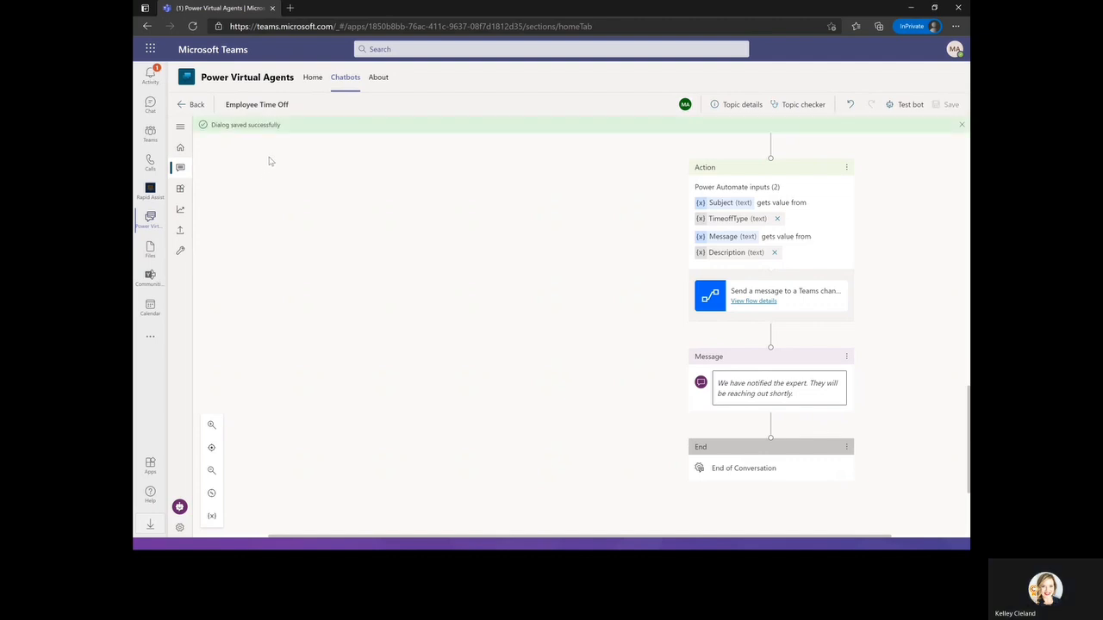
{"action": "left_click", "coordinate": [905, 106]}
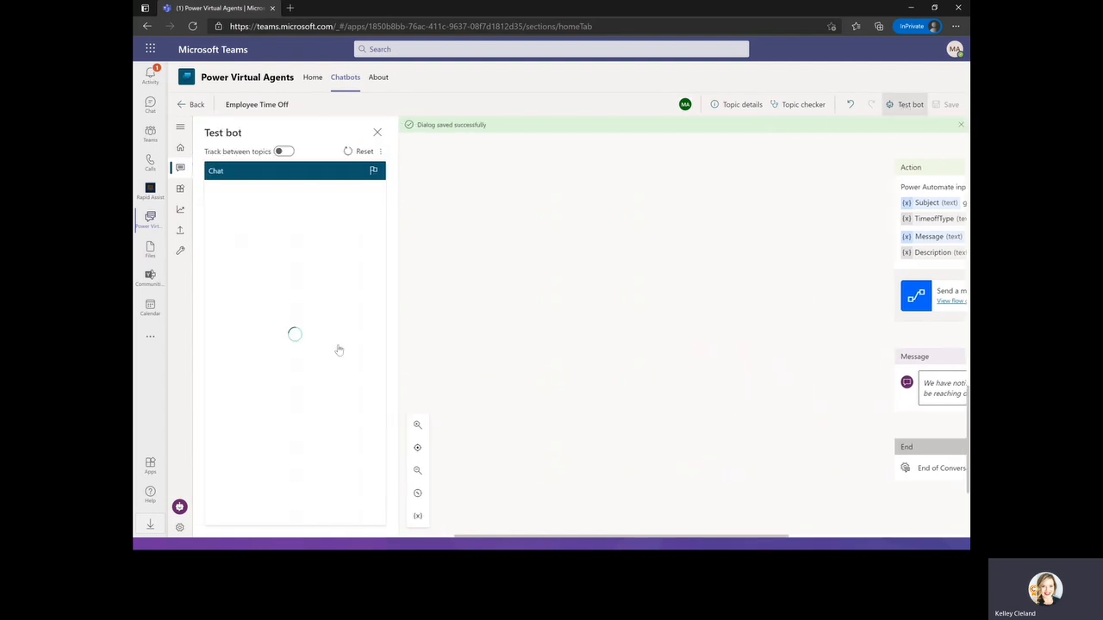
Test the Paid Vacation path in the test bot: send "time off", choose Paid Vacation, answer Yes and decline further help with "No, thanks".
{"action": "left_click", "coordinate": [249, 517]}
{"action": "type", "text": "time off"}
{"action": "key", "text": "Return"}
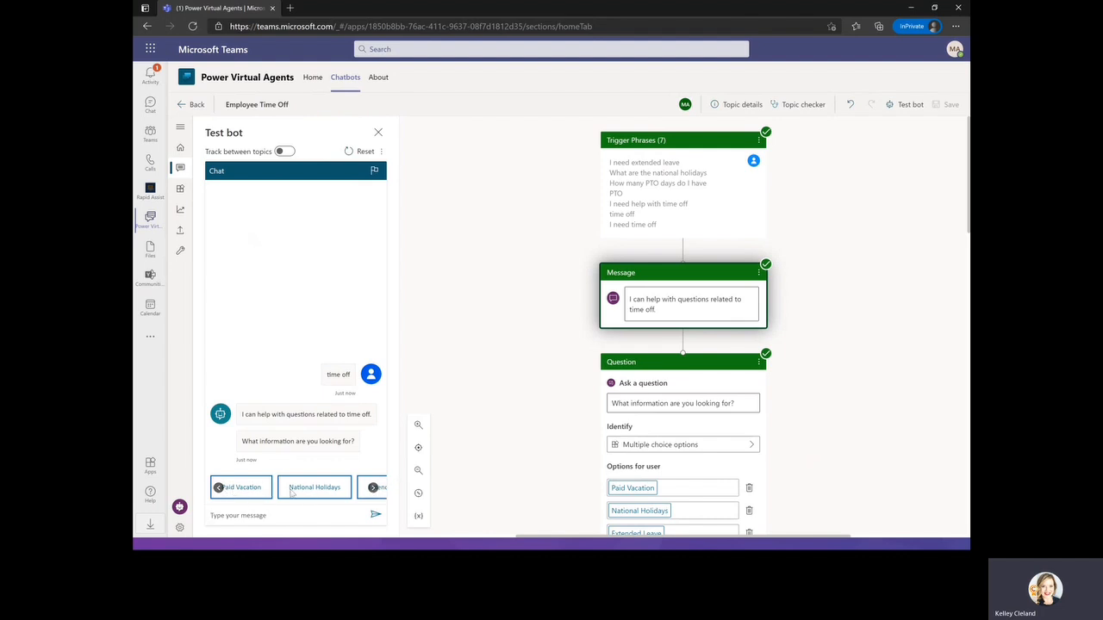
{"action": "left_click", "coordinate": [253, 493]}
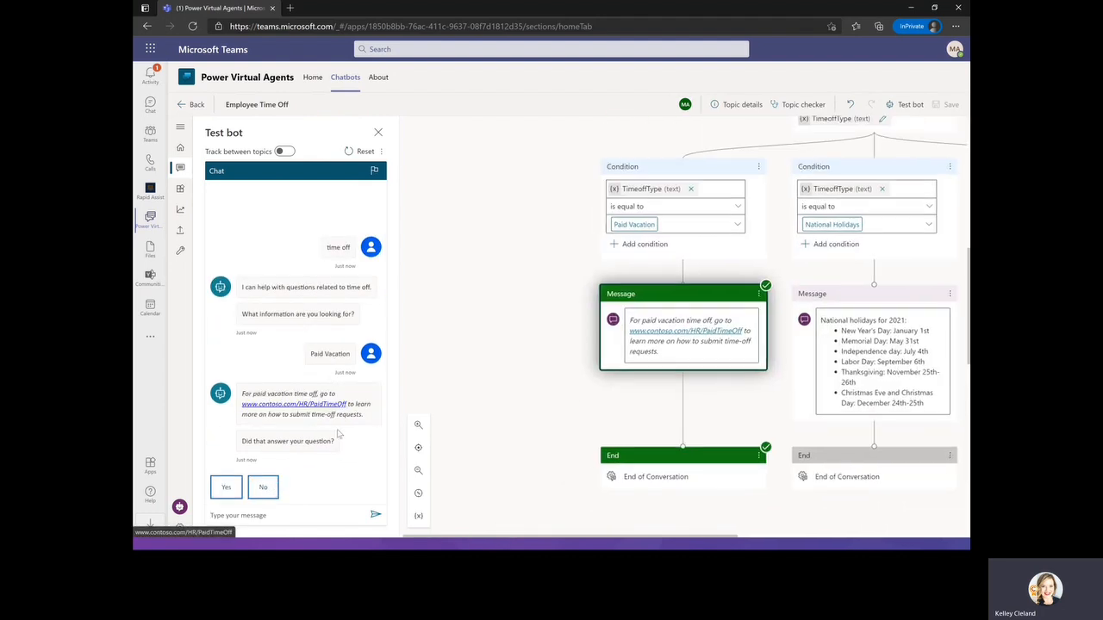
{"action": "left_click", "coordinate": [225, 488]}
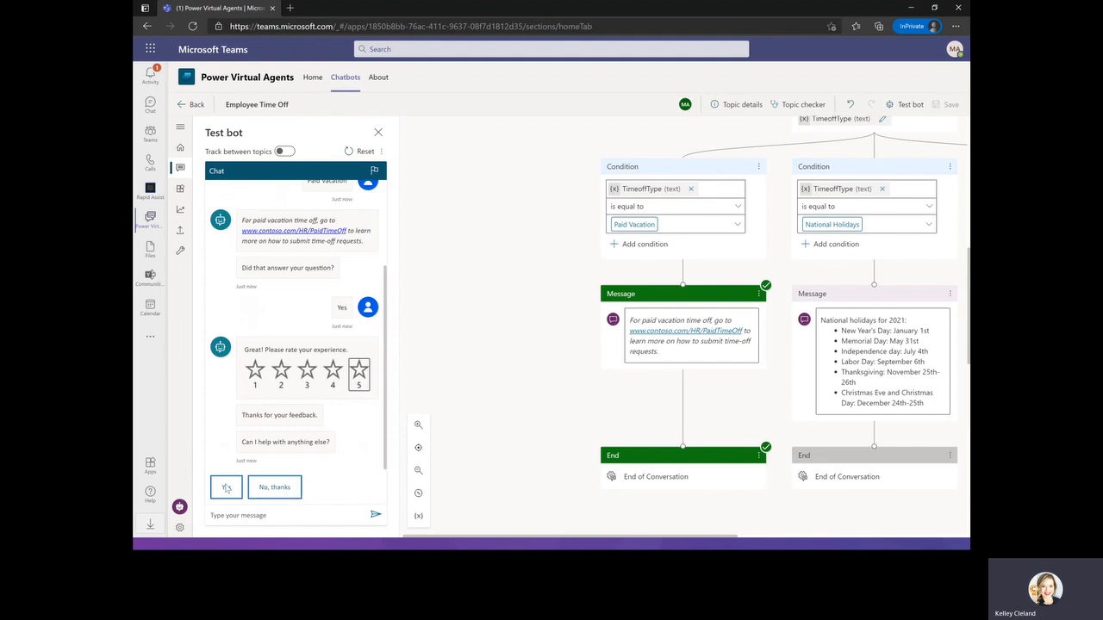
{"action": "left_click", "coordinate": [276, 492]}
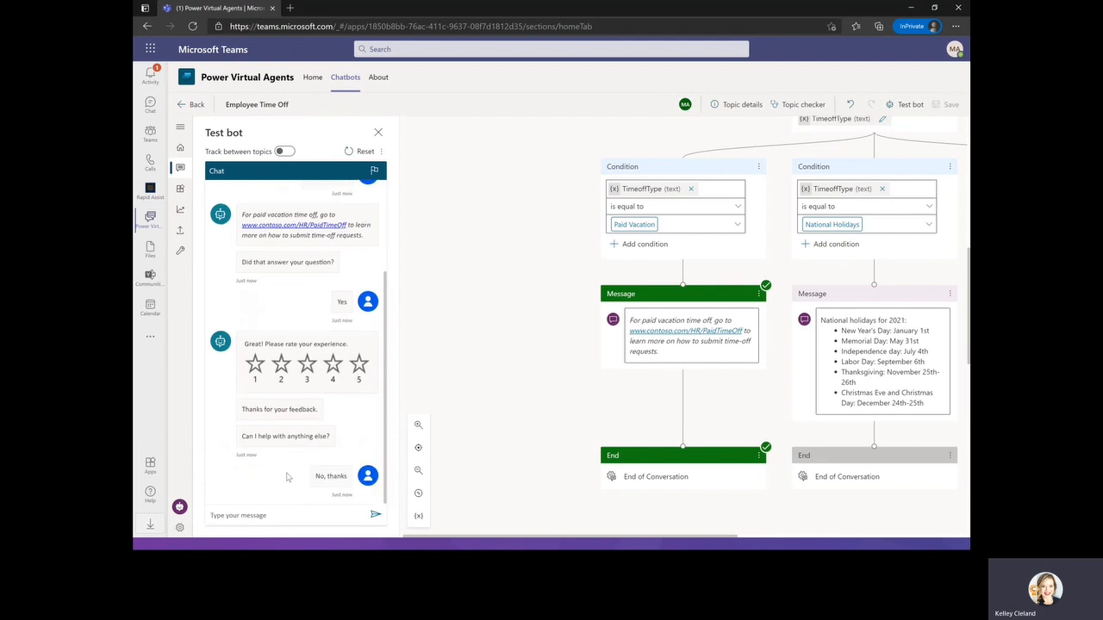
Test the Extended Leave path: send "time off", choose Extended Leave, describe the issue as "I need to better understand the extended leave policy." and answer Yes.
{"action": "left_click", "coordinate": [306, 514]}
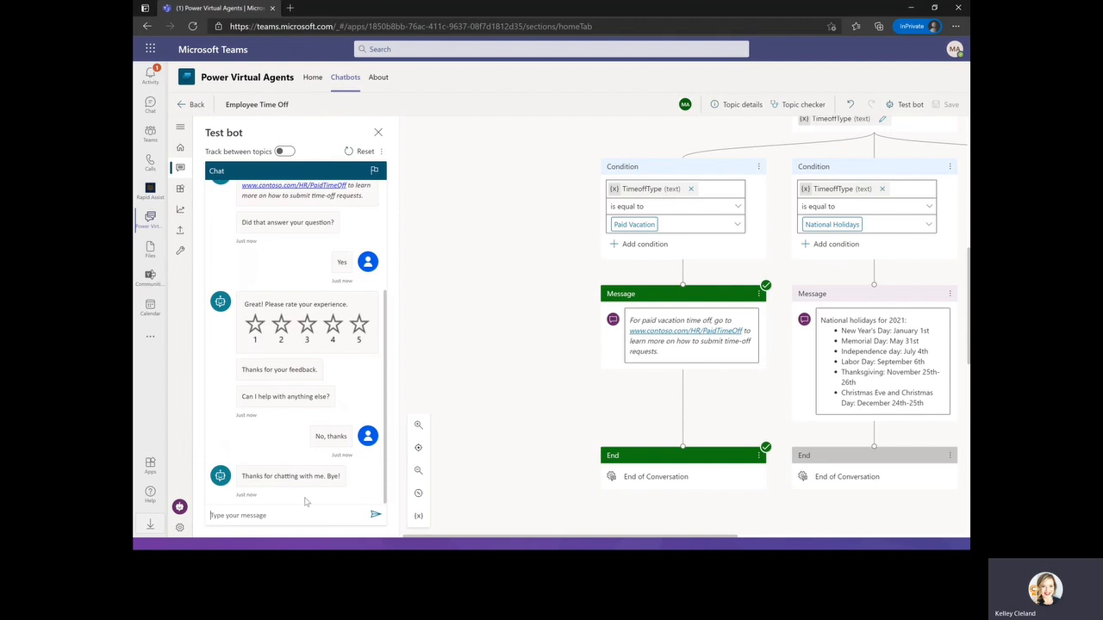
{"action": "type", "text": "time off"}
{"action": "key", "text": "Return"}
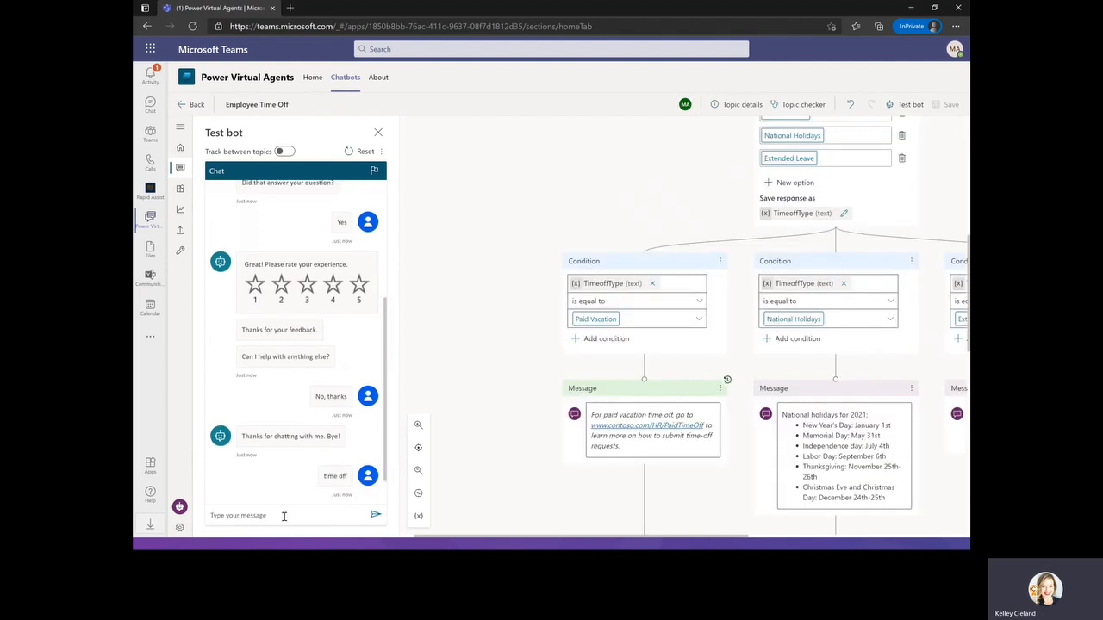
{"action": "left_click", "coordinate": [366, 485]}
{"action": "left_click", "coordinate": [357, 492]}
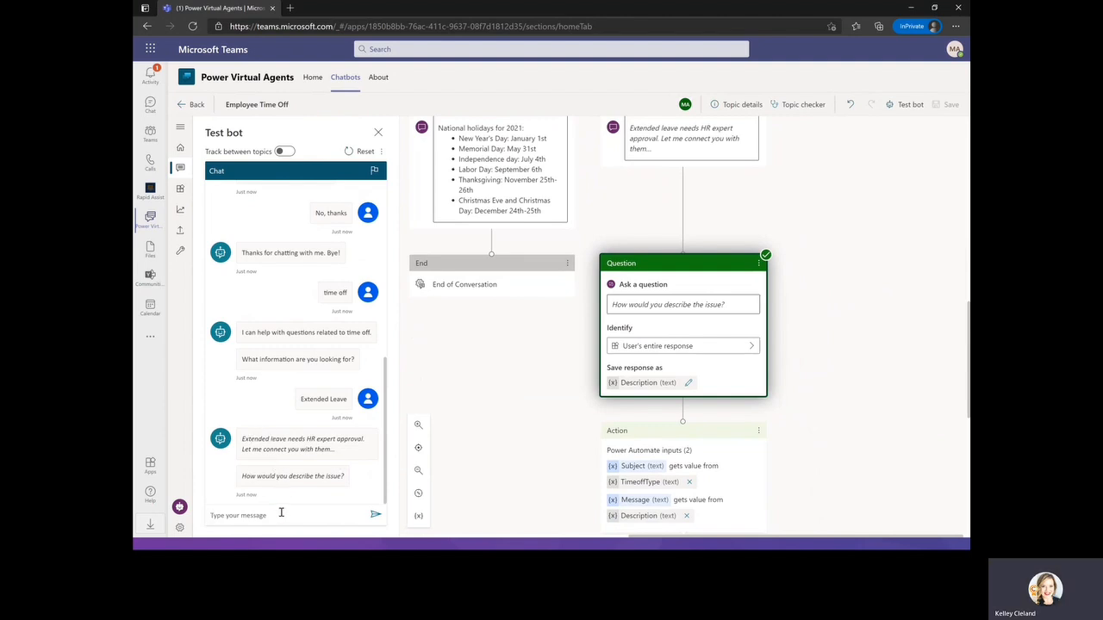
{"action": "type", "text": "I n"}
{"action": "type", "text": "eed ti bu"}
{"action": "type", "text": " understand the"}
{"action": "type", "text": " extend"}
{"action": "type", "text": "ed leave policy."}
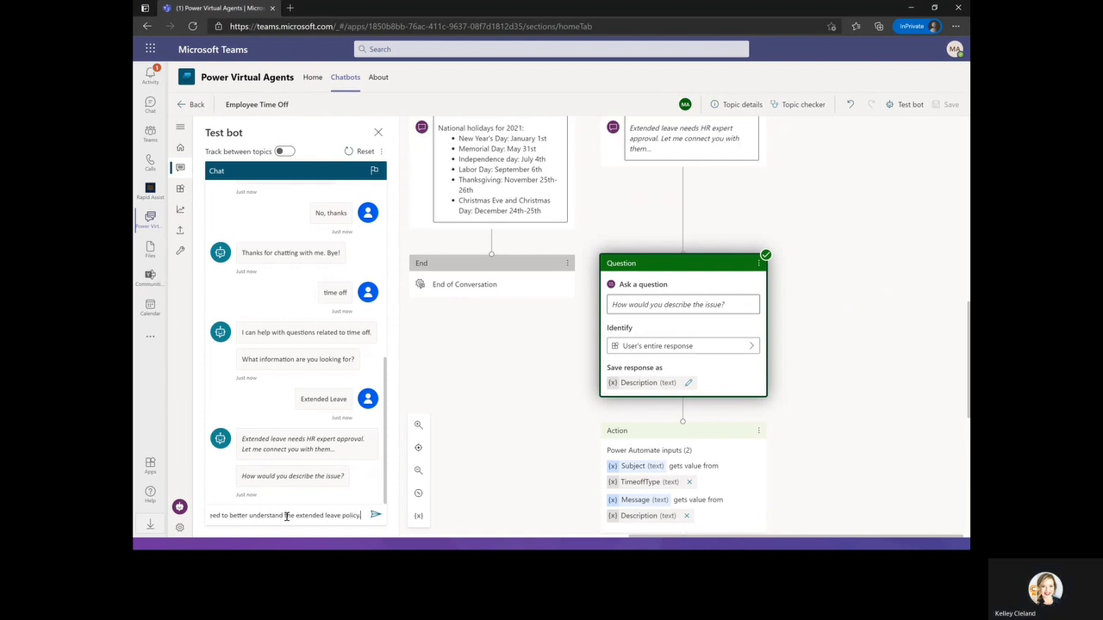
{"action": "key", "text": "Return"}
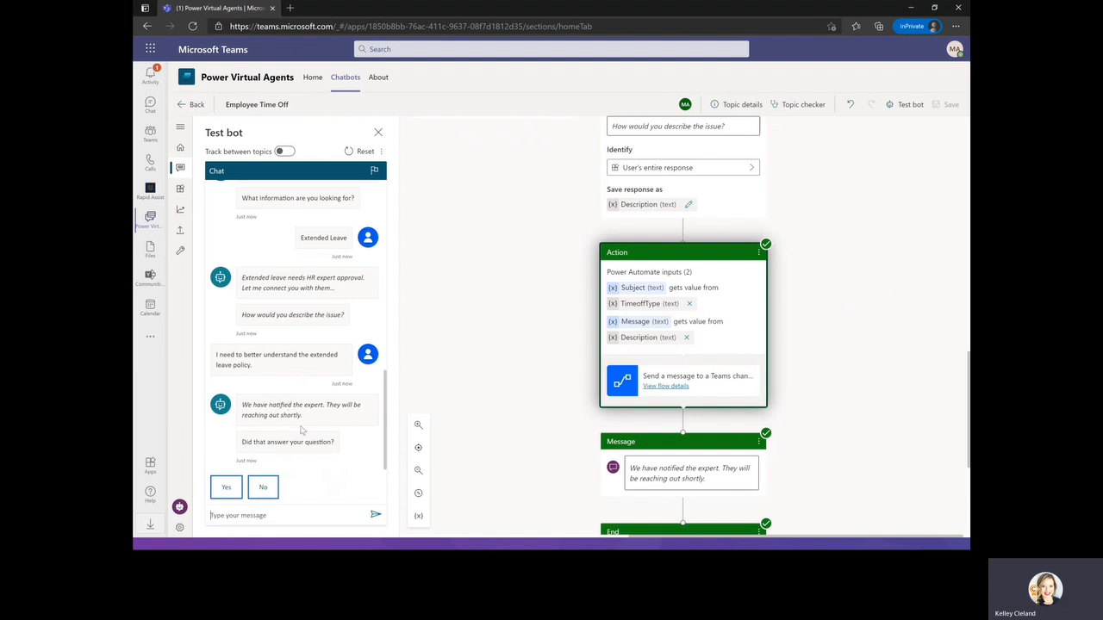
{"action": "left_click", "coordinate": [228, 488]}
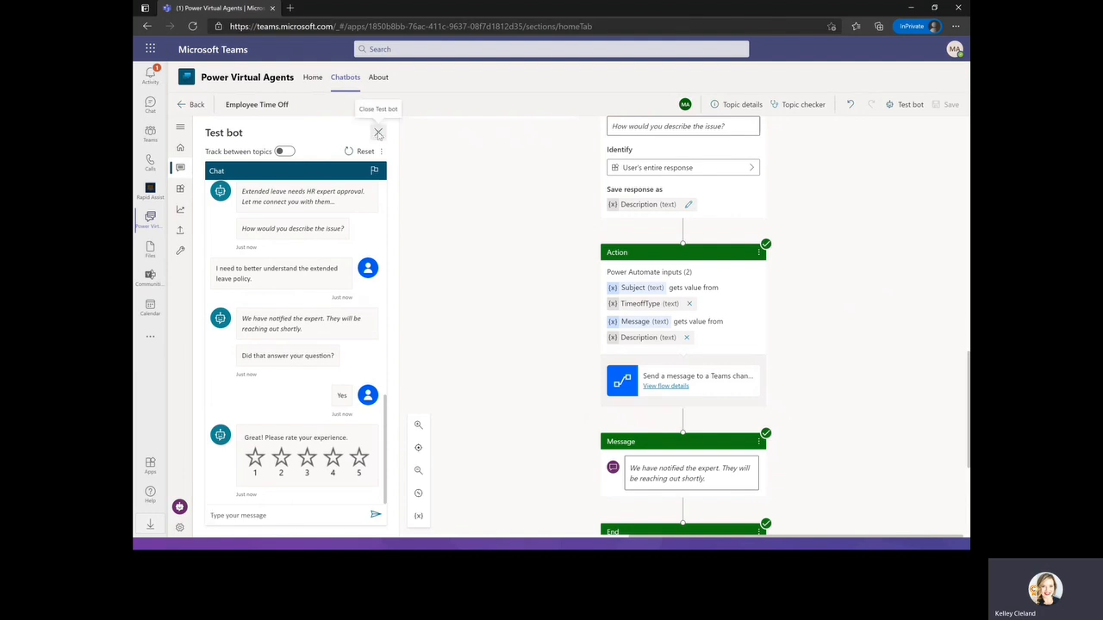
Close the test bot, return to the HR FAQ Bot's topics and publish the bot's latest content.
{"action": "left_click", "coordinate": [379, 134]}
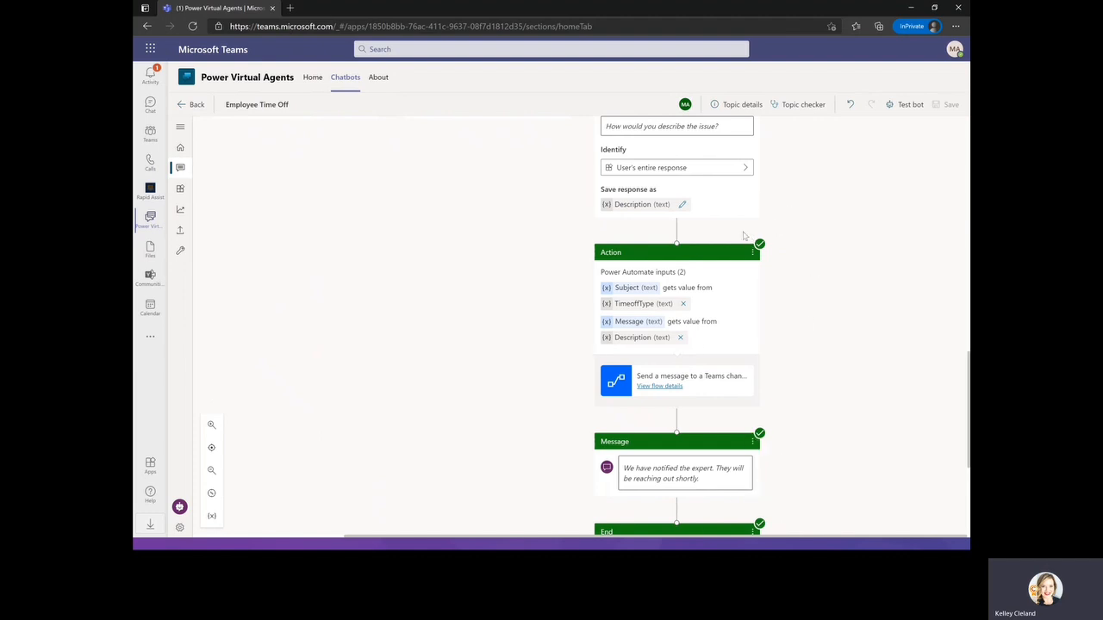
{"action": "left_click", "coordinate": [195, 105]}
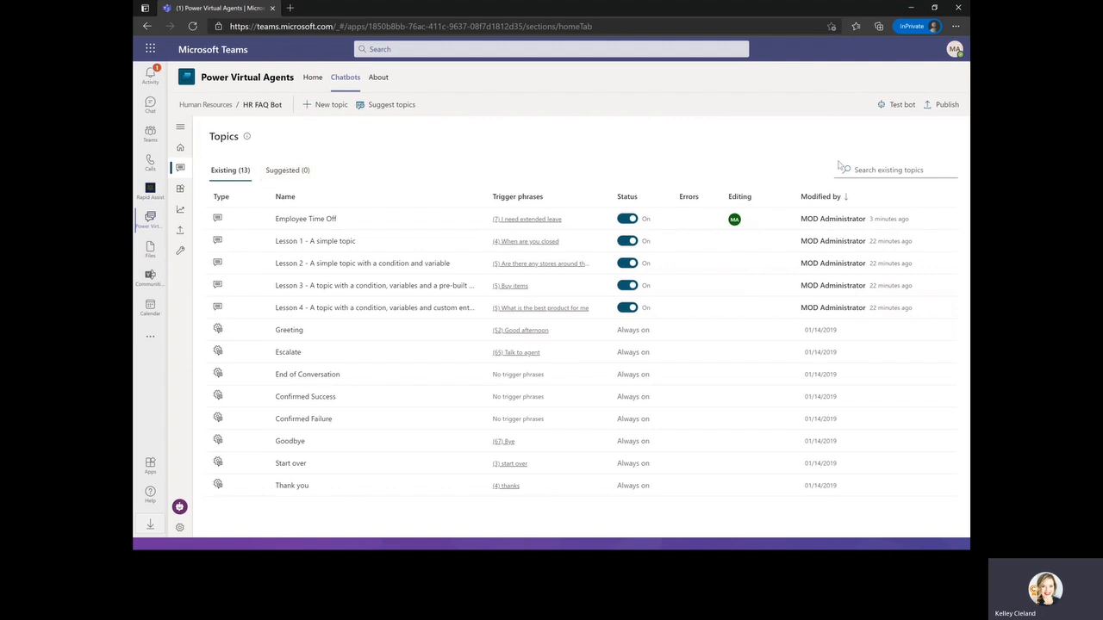
{"action": "left_click", "coordinate": [895, 170]}
{"action": "left_click", "coordinate": [948, 104]}
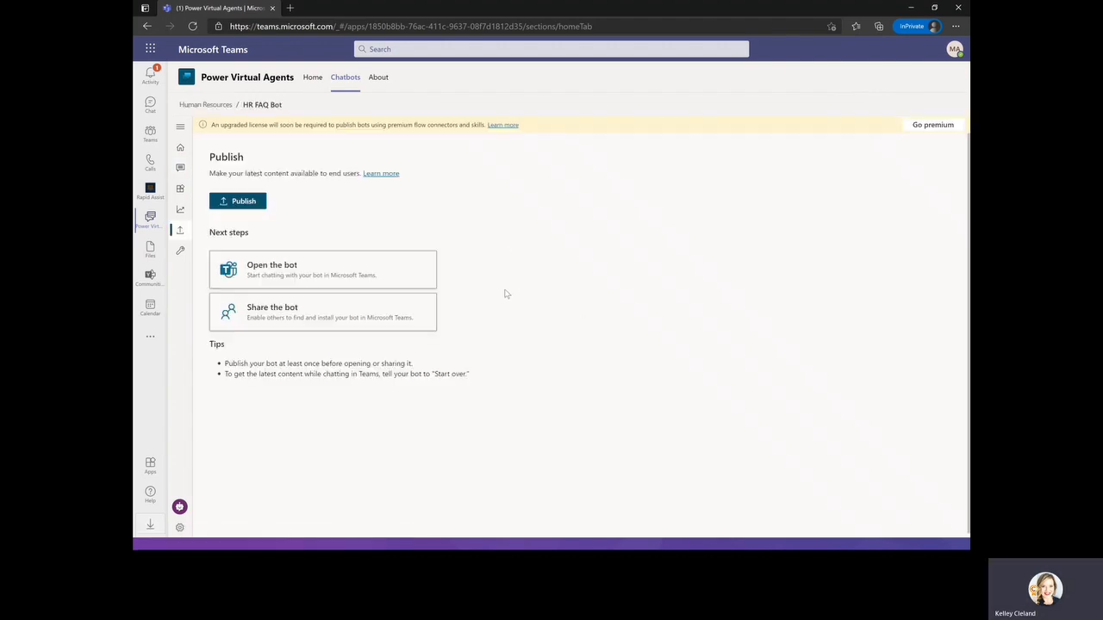
{"action": "left_click", "coordinate": [244, 203]}
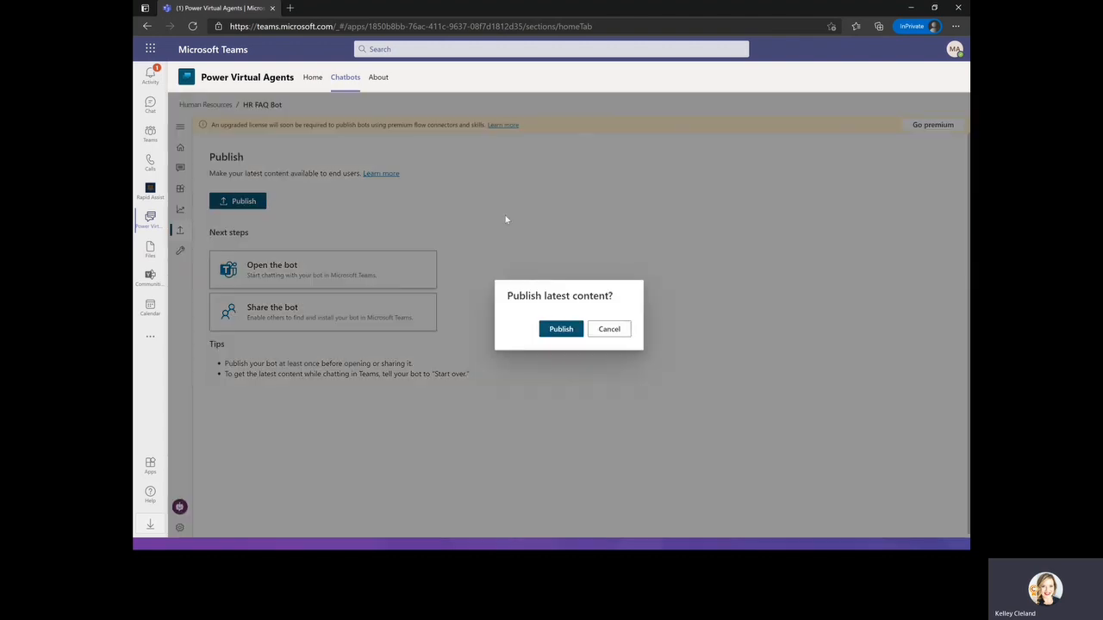
{"action": "left_click", "coordinate": [571, 329]}
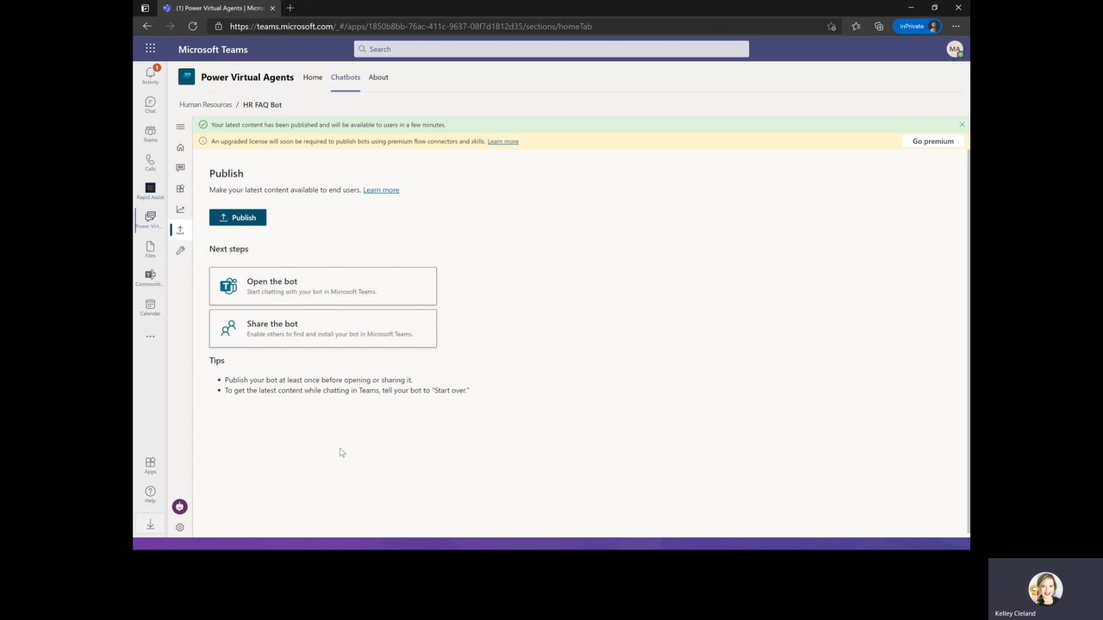
Open the published HR FAQ Bot in Teams and add it as an app.
{"action": "left_click", "coordinate": [281, 287]}
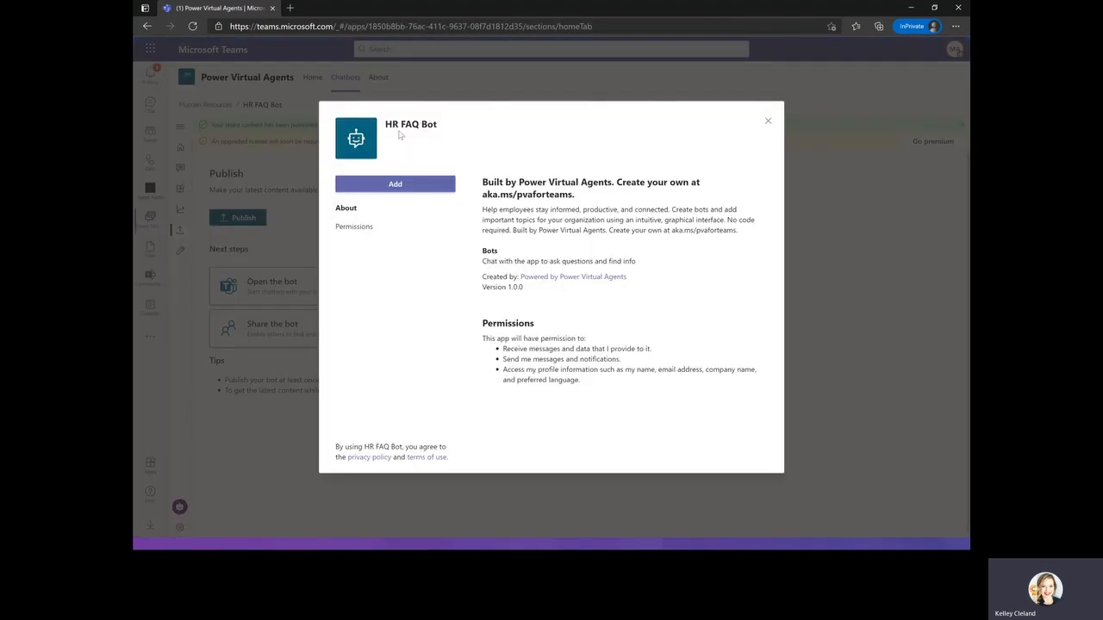
{"action": "left_click", "coordinate": [439, 190]}
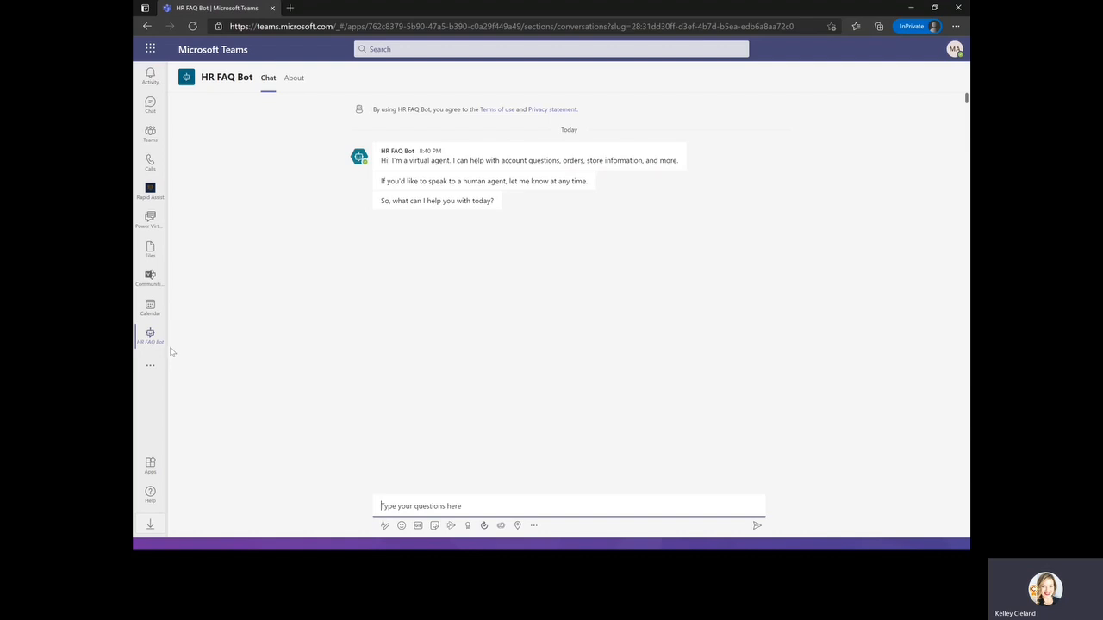
Return to Power Virtual Agents and open the HR FAQ Bot from the chatbots list.
{"action": "left_click", "coordinate": [150, 218]}
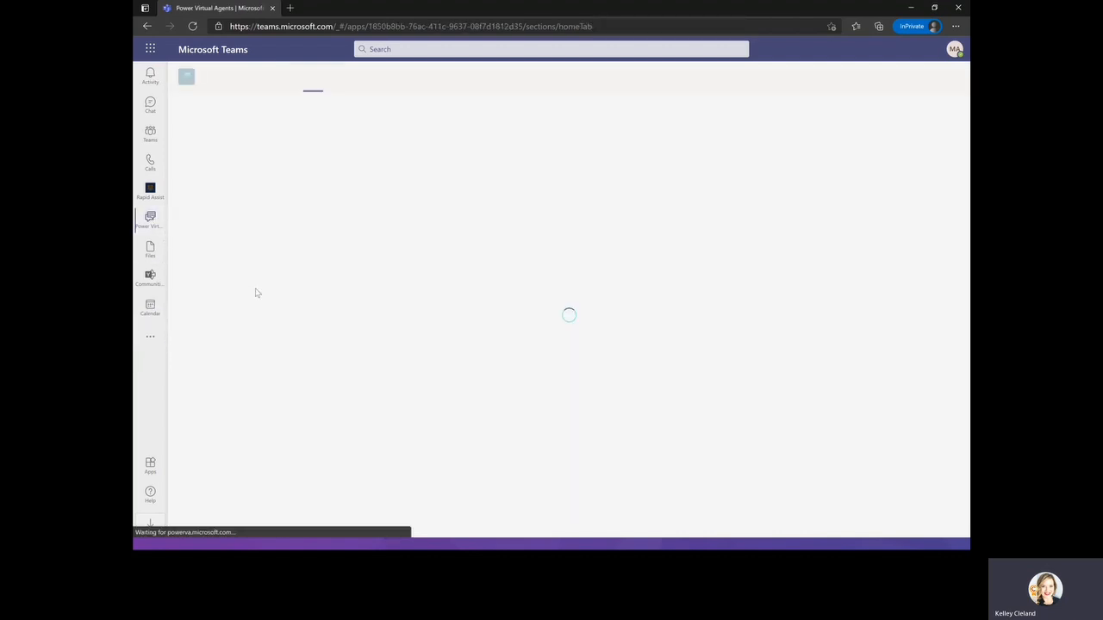
{"action": "left_click", "coordinate": [344, 78]}
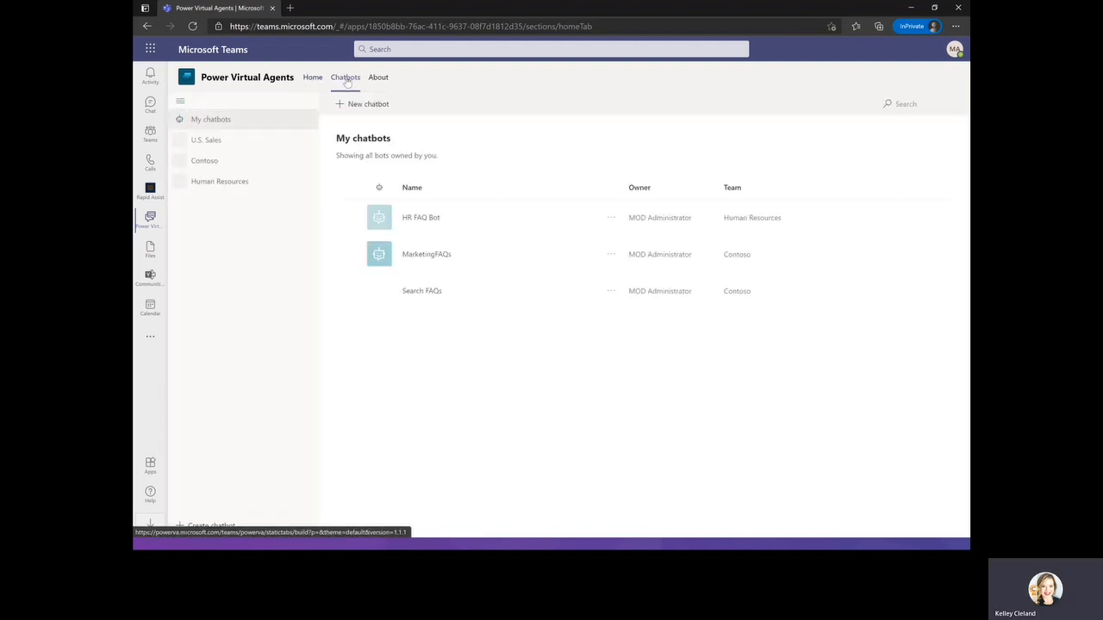
{"action": "left_click", "coordinate": [348, 218]}
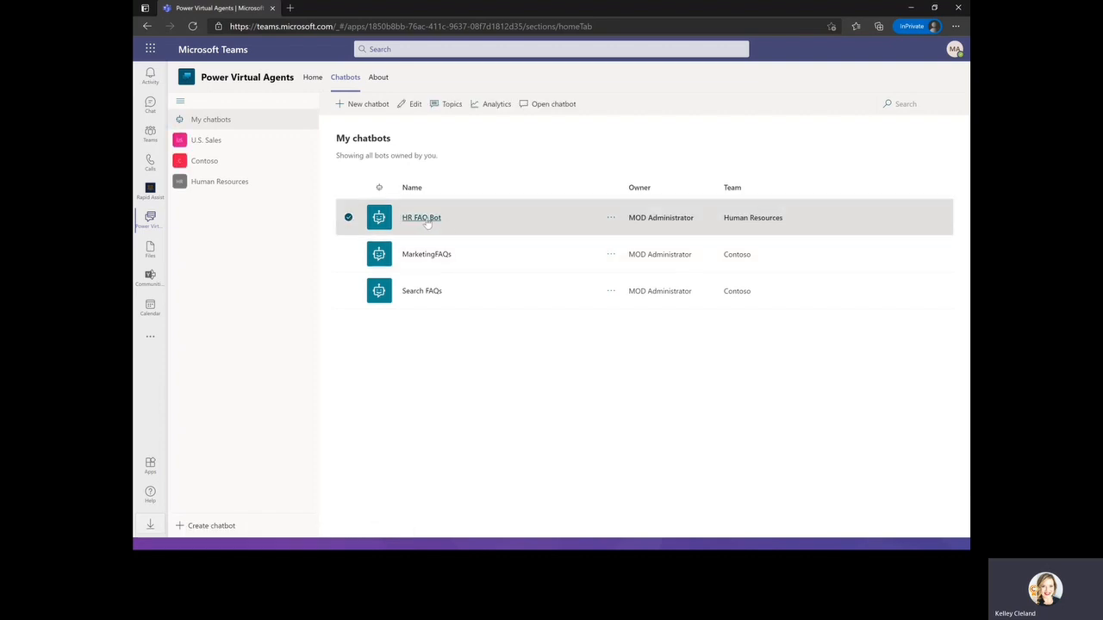
{"action": "left_click", "coordinate": [426, 219]}
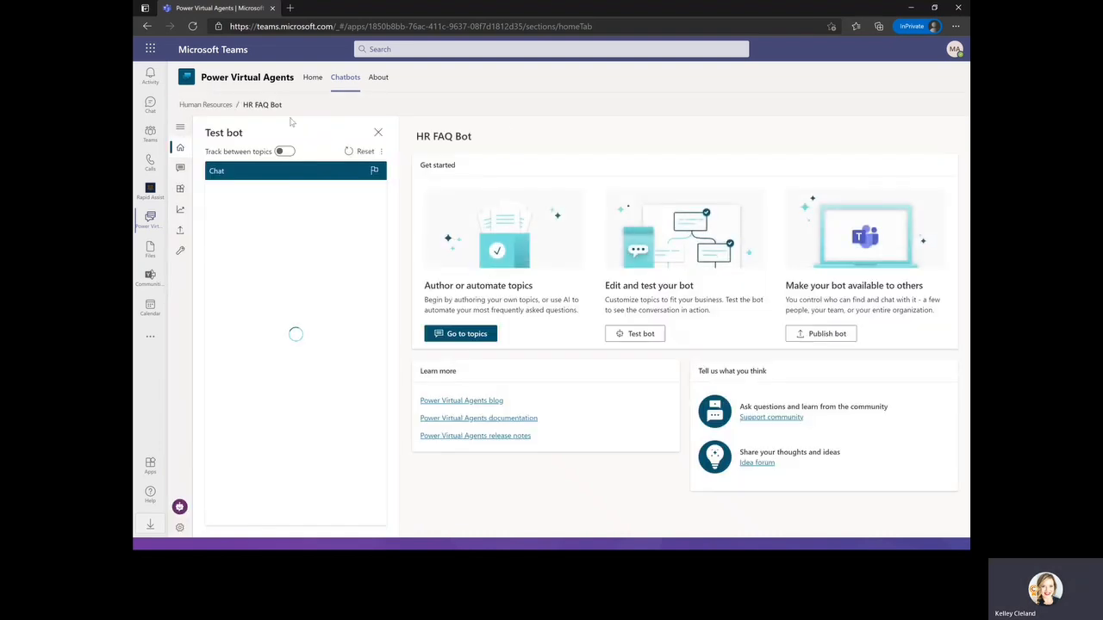
Open the HR FAQ Bot's Publish page without republishing and close the test bot panel.
{"action": "left_click", "coordinate": [823, 333]}
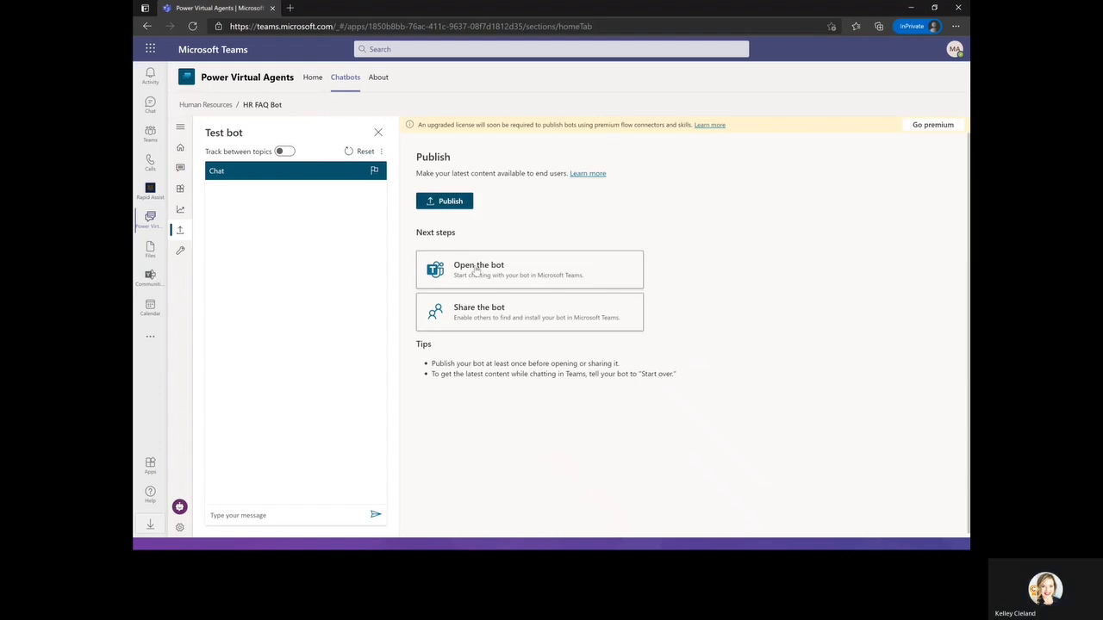
{"action": "left_click", "coordinate": [445, 202]}
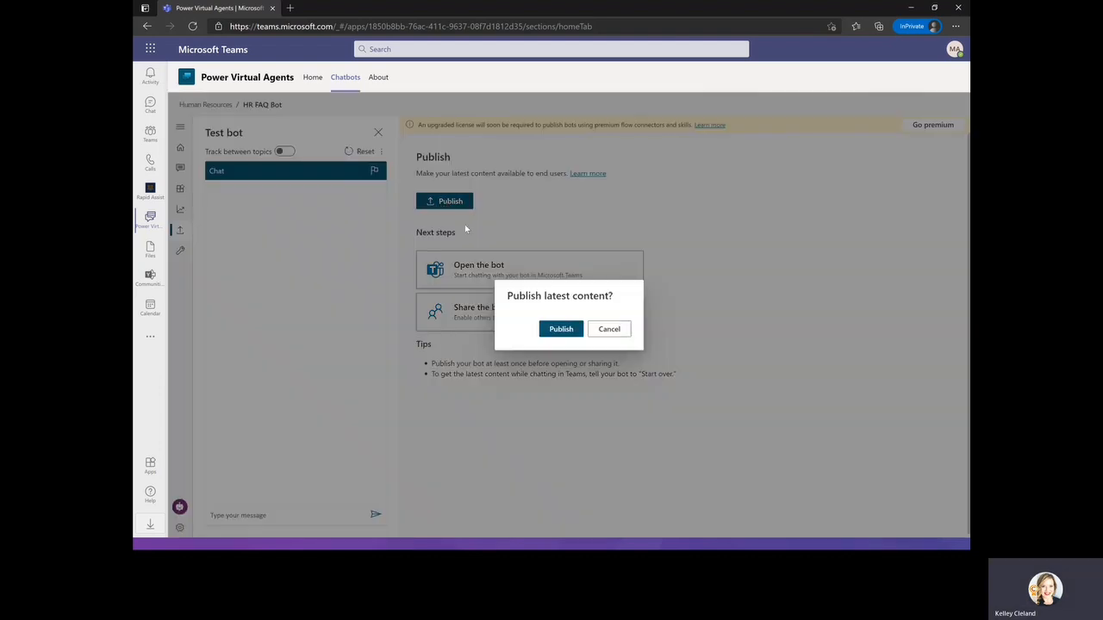
{"action": "left_click", "coordinate": [617, 330]}
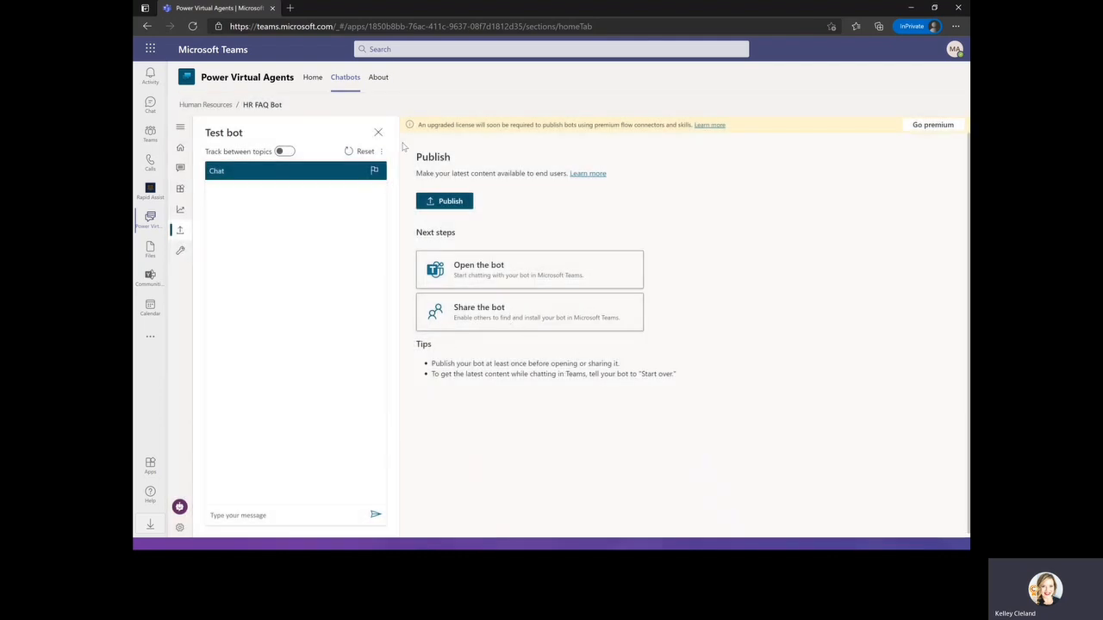
{"action": "left_click", "coordinate": [378, 133]}
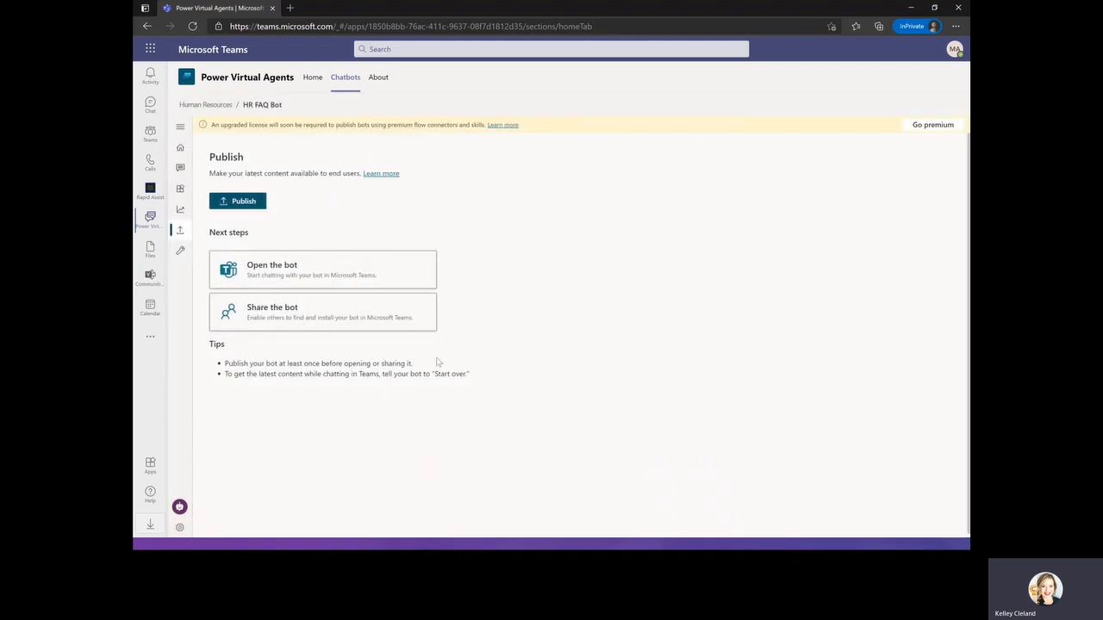
Open the bot's sharing options and try an orange icon colour in Edit details without saving it.
{"action": "left_click", "coordinate": [290, 315]}
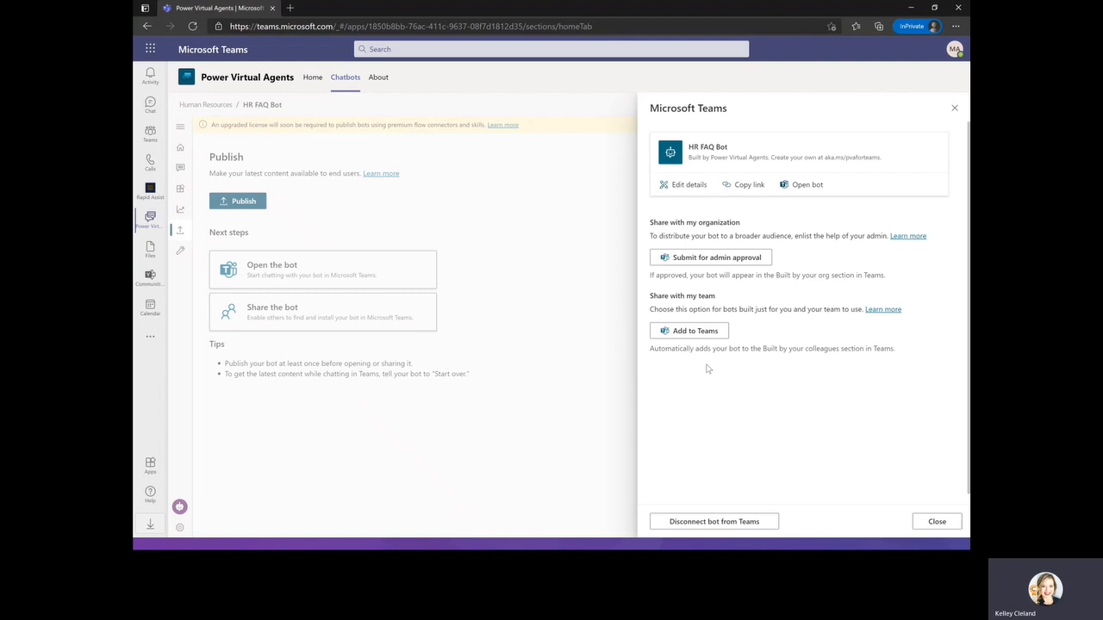
{"action": "left_click", "coordinate": [683, 185]}
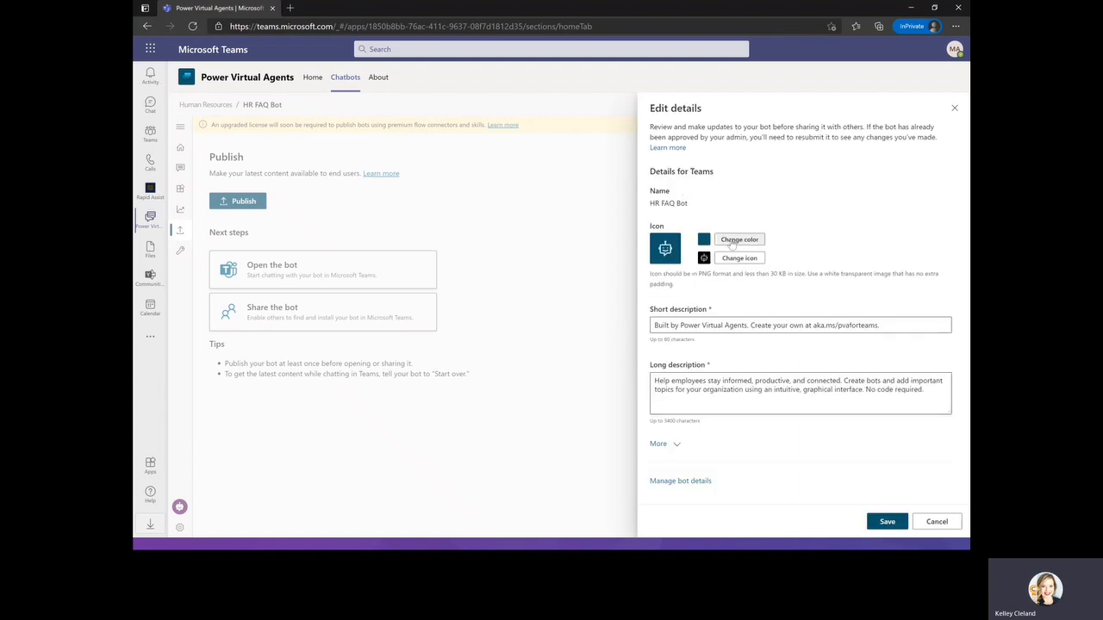
{"action": "left_click", "coordinate": [738, 240]}
{"action": "left_click", "coordinate": [724, 302]}
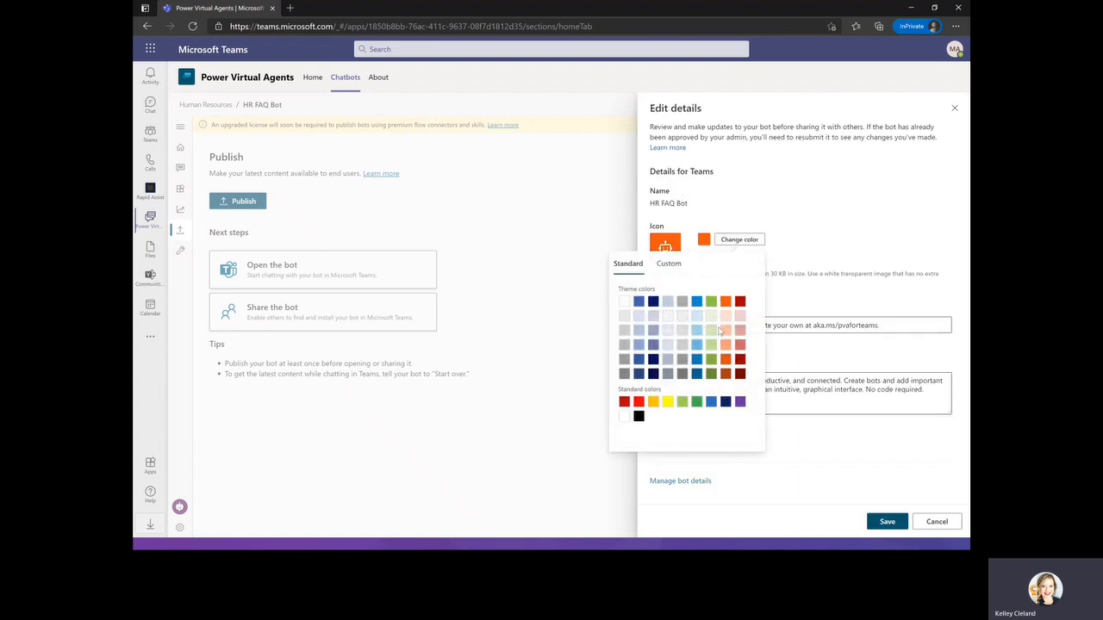
{"action": "left_click", "coordinate": [844, 195]}
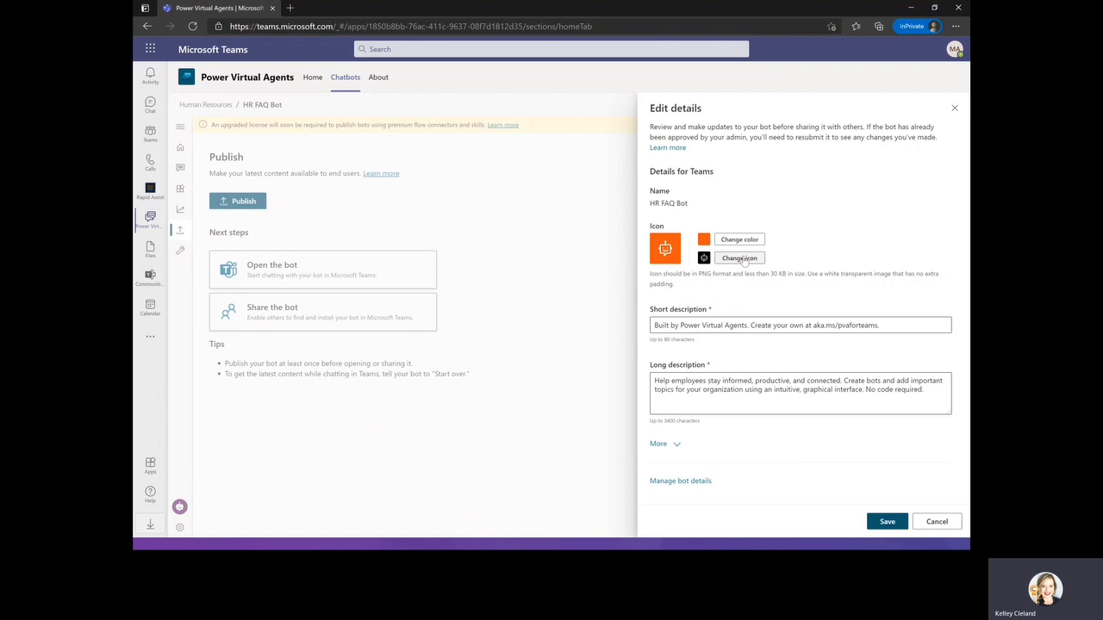
{"action": "left_click", "coordinate": [676, 446]}
{"action": "left_click", "coordinate": [677, 446]}
{"action": "left_click", "coordinate": [937, 522]}
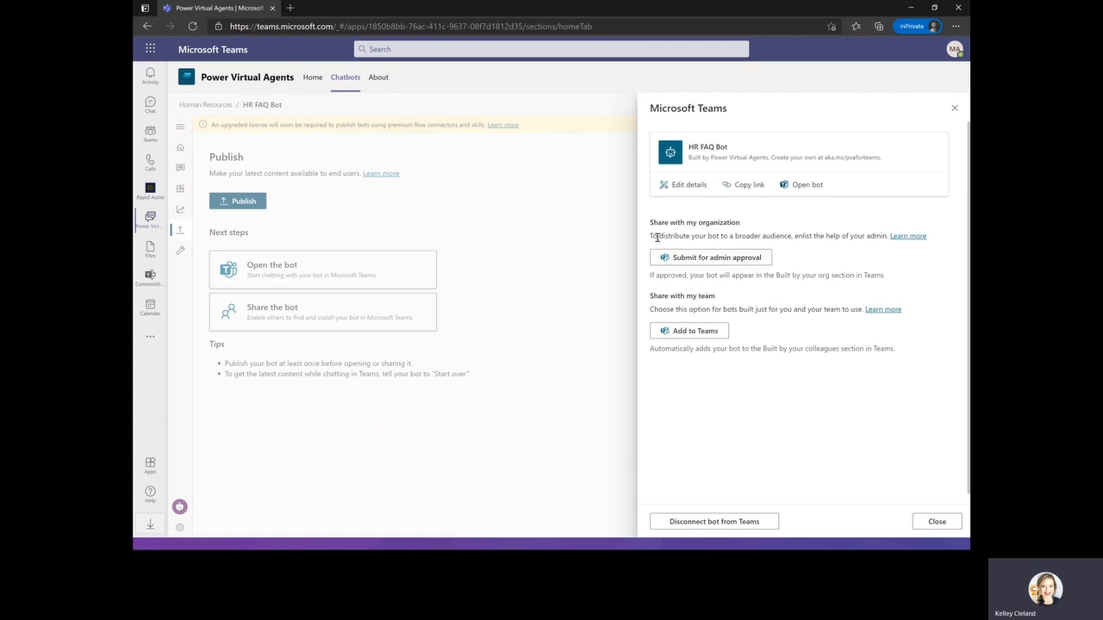
Submit the HR FAQ Bot for admin approval.
{"action": "left_click", "coordinate": [730, 257]}
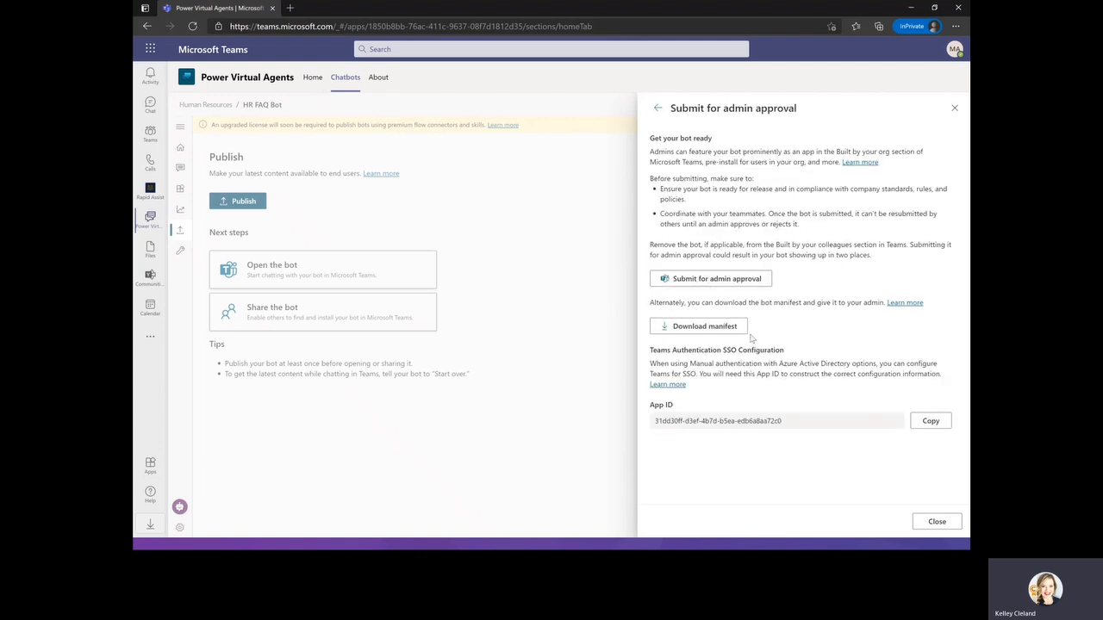
{"action": "left_click", "coordinate": [714, 283]}
{"action": "left_click", "coordinate": [853, 521]}
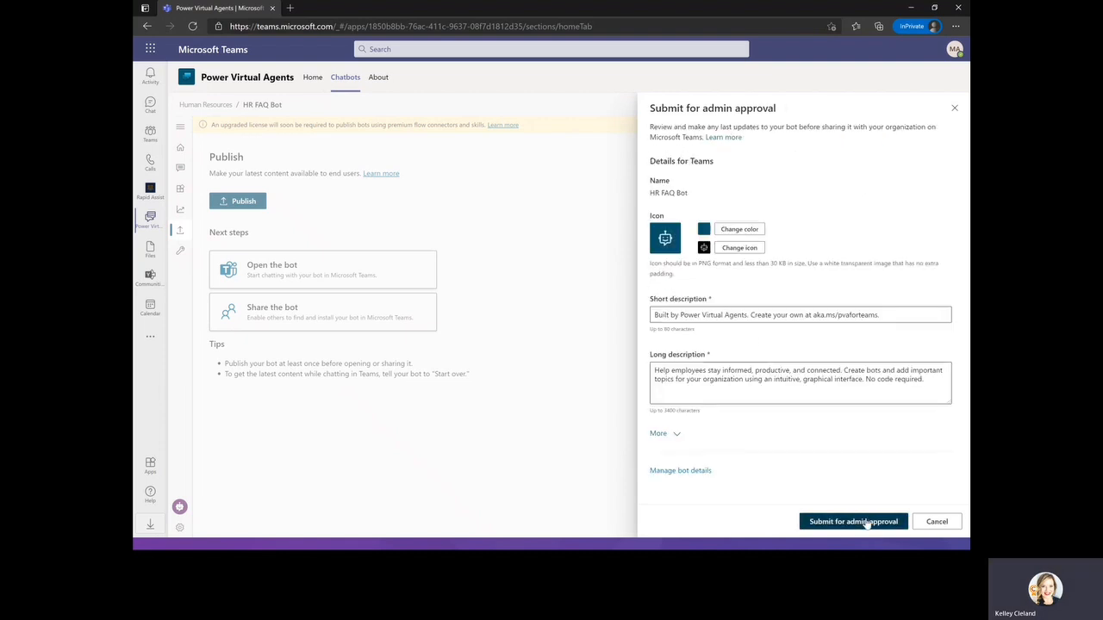
{"action": "left_click", "coordinate": [611, 353]}
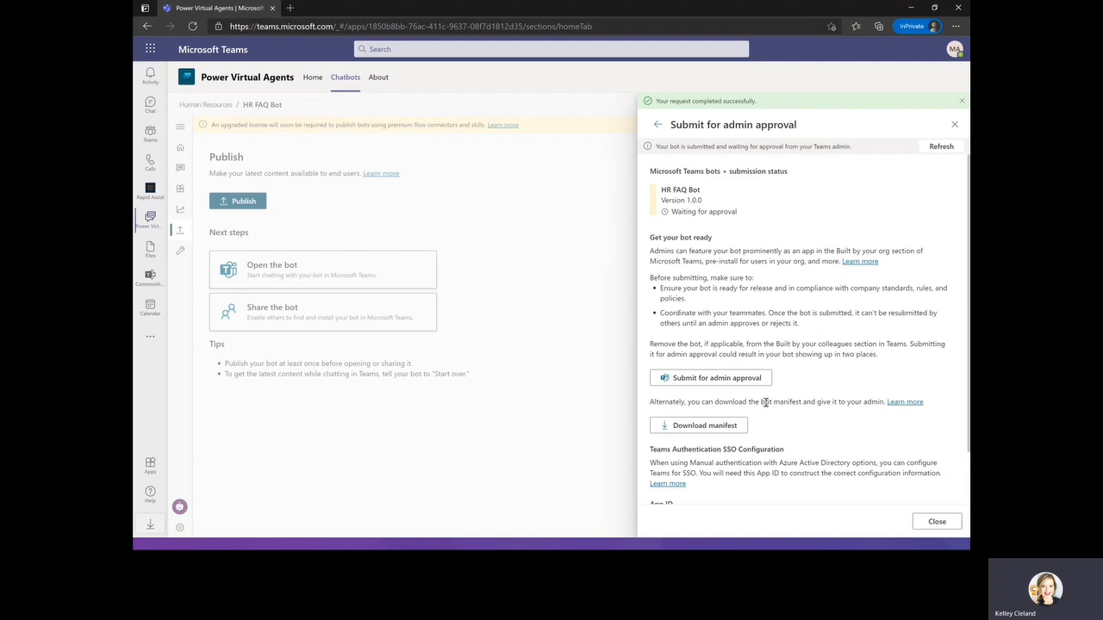
Refresh the bot's approval submission status and close the approval pane.
{"action": "scroll", "coordinate": [764, 402], "scroll_direction": "down", "scroll_amount": 2}
{"action": "scroll", "coordinate": [819, 418], "scroll_direction": "up", "scroll_amount": 2}
{"action": "left_click", "coordinate": [945, 149]}
{"action": "left_click", "coordinate": [953, 124]}
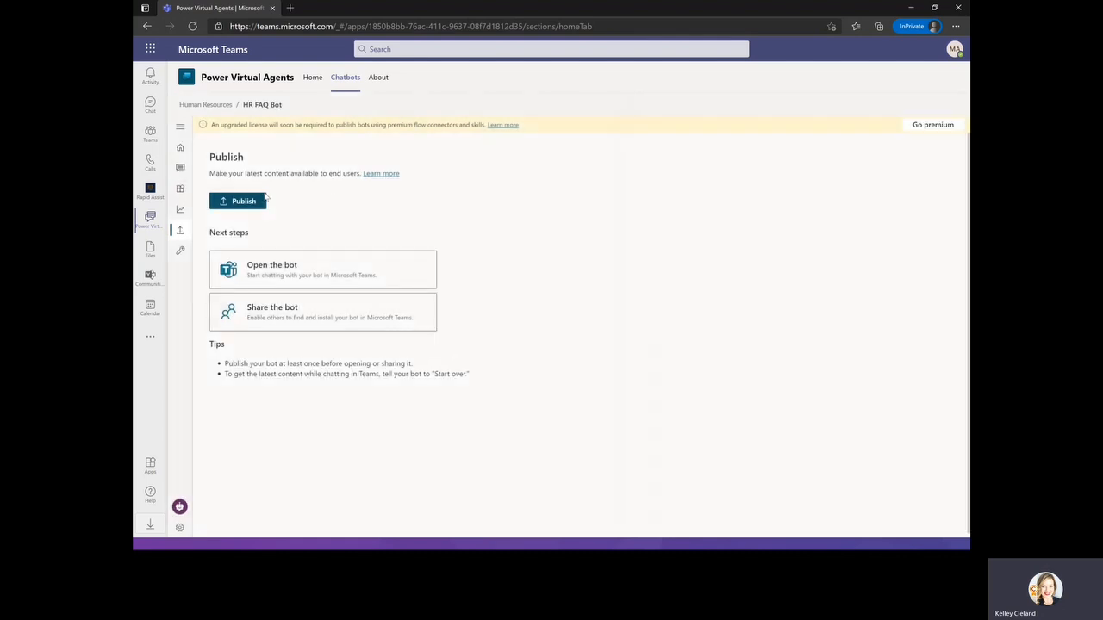
Turn on the HR FAQ Bot for Teams and add it to your team from the sharing options.
{"action": "left_click", "coordinate": [277, 308]}
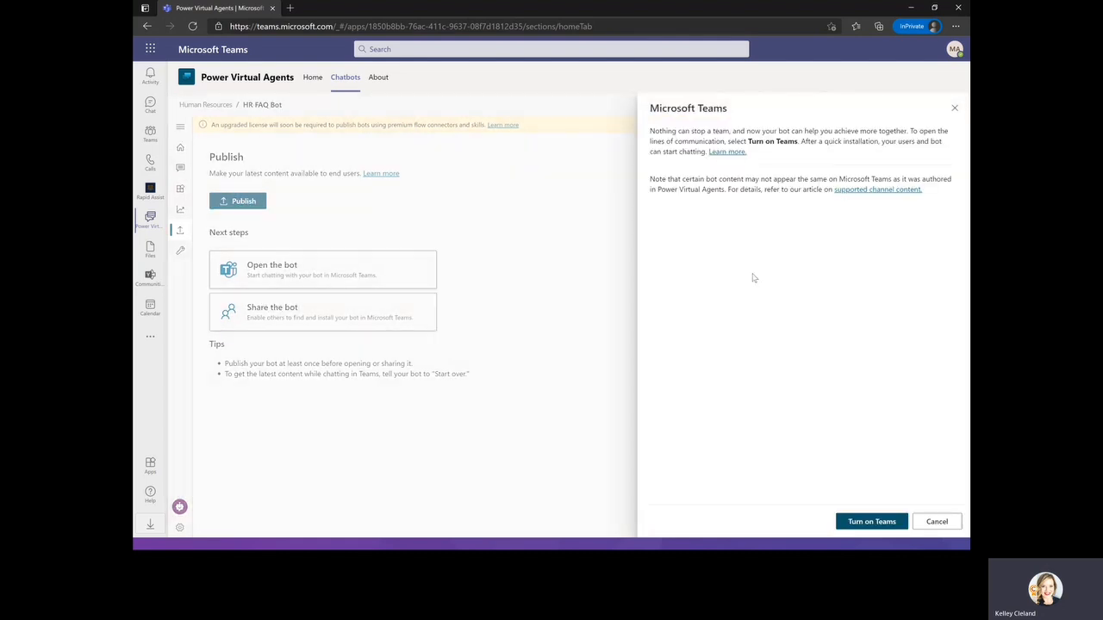
{"action": "left_click", "coordinate": [875, 522]}
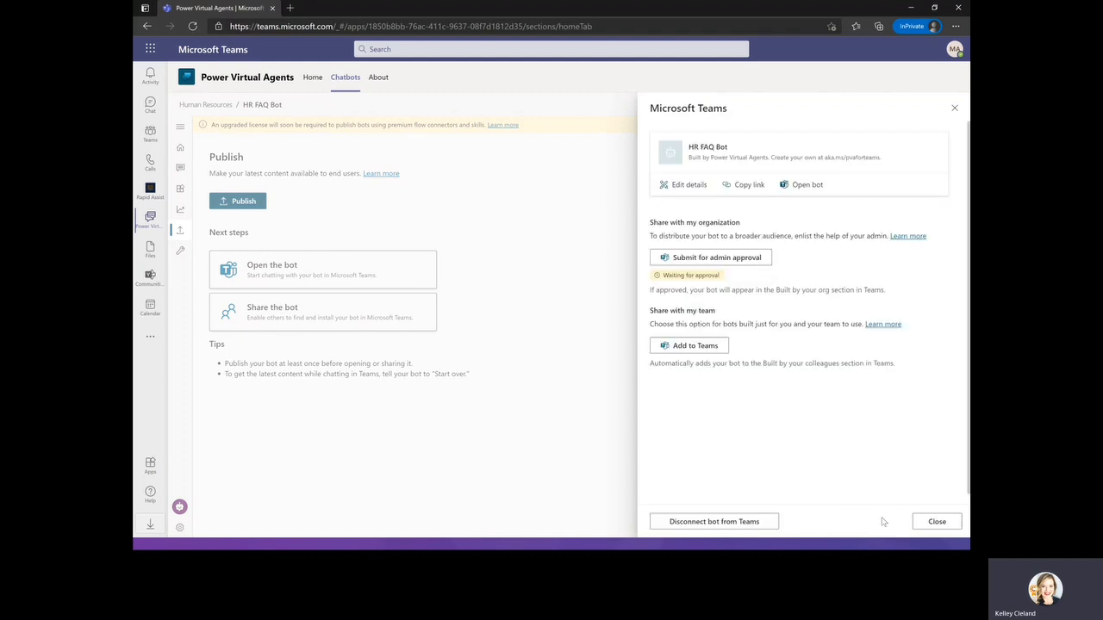
{"action": "left_click", "coordinate": [695, 345]}
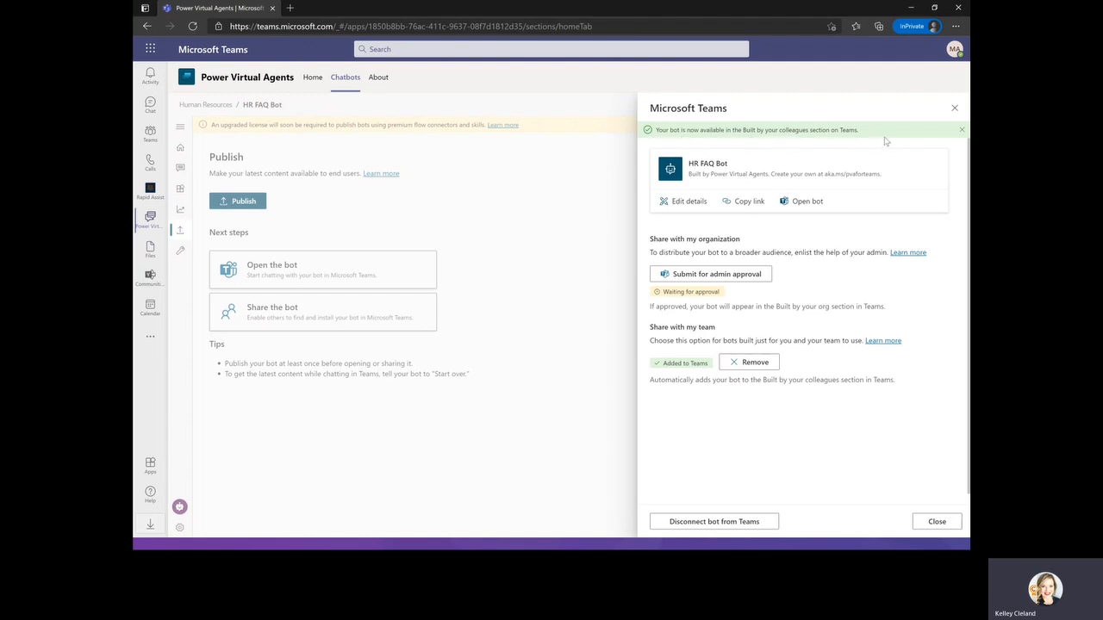
{"action": "left_click", "coordinate": [954, 108]}
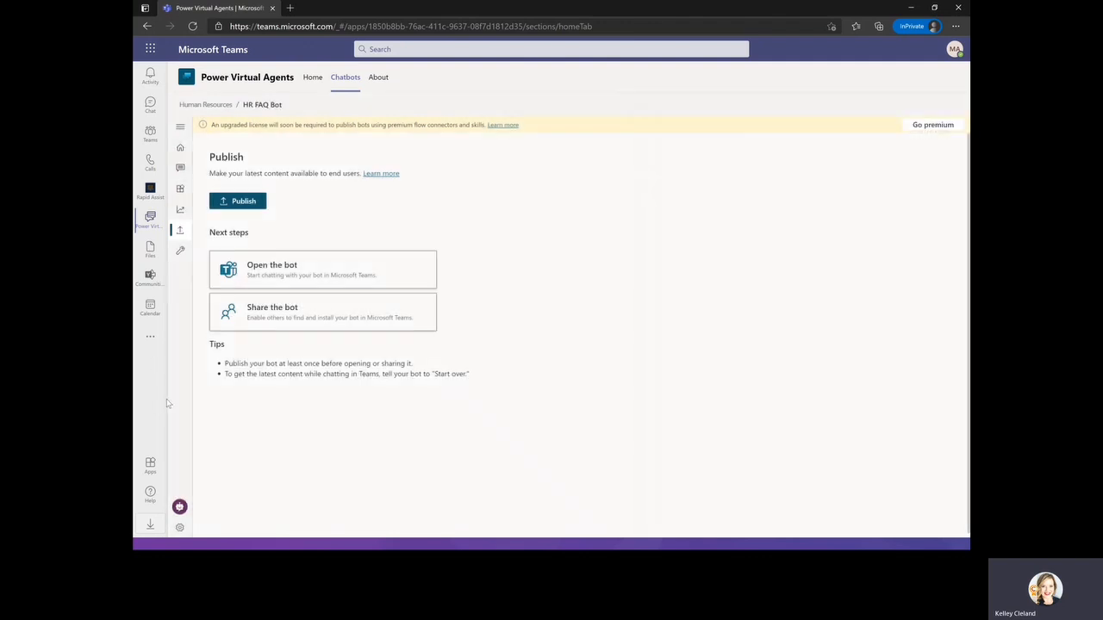
Open the HR FAQ Bot app from the Teams app bar's more apps list.
{"action": "left_click", "coordinate": [150, 337]}
{"action": "left_click", "coordinate": [190, 291]}
{"action": "right_click", "coordinate": [148, 338]}
{"action": "left_click", "coordinate": [198, 328]}
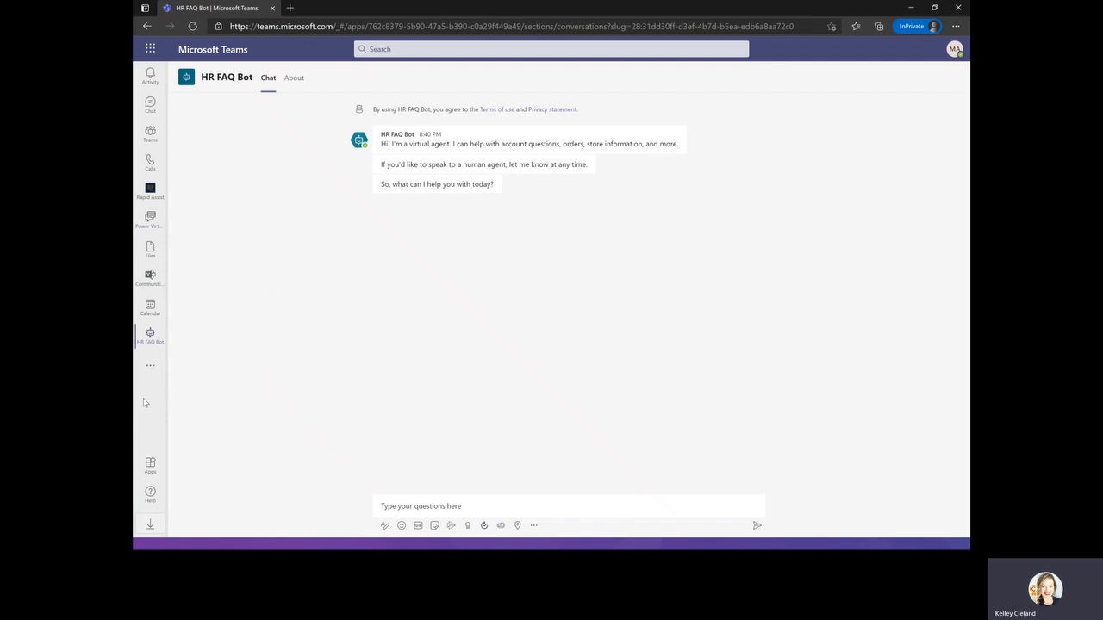
Ask the bot about "time off" and choose the Extended Leave option.
{"action": "left_click", "coordinate": [448, 506]}
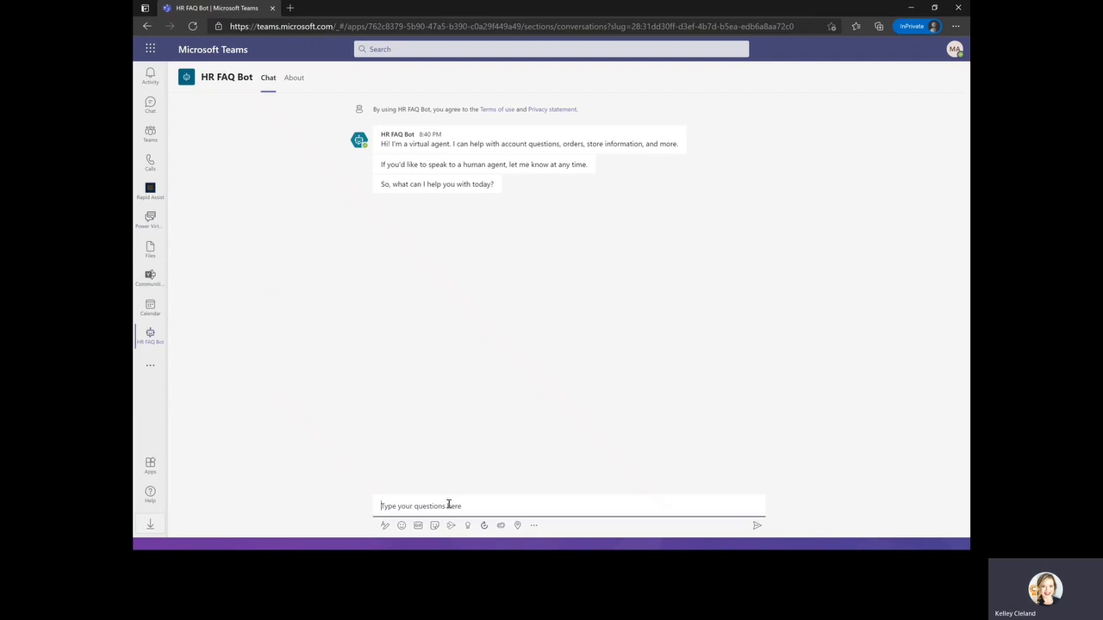
{"action": "type", "text": "time off"}
{"action": "key", "text": "Return"}
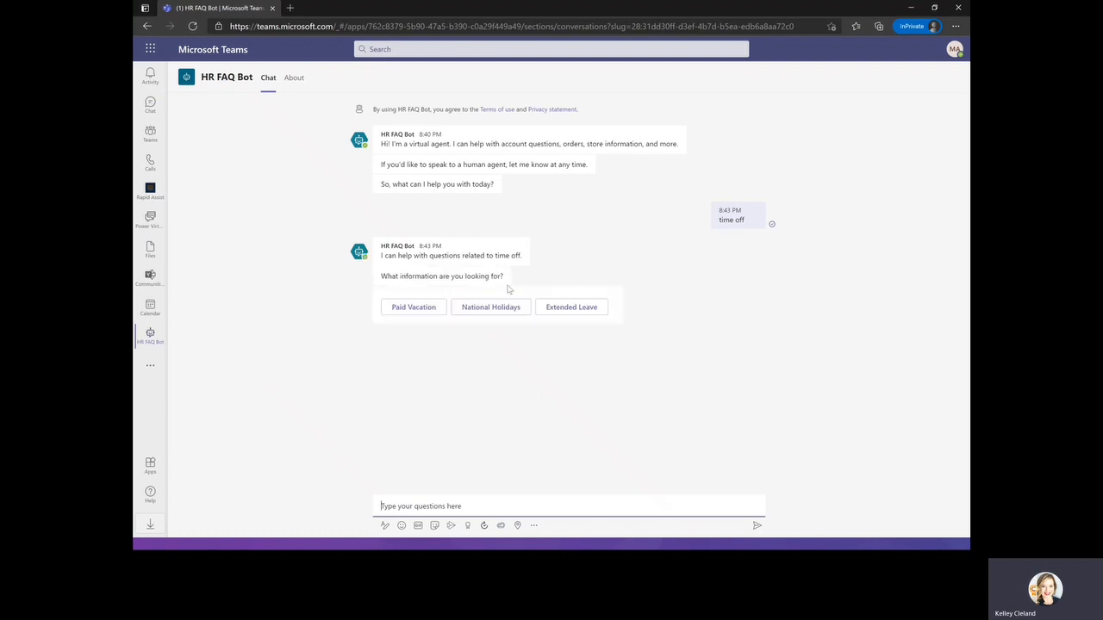
{"action": "left_click", "coordinate": [590, 318]}
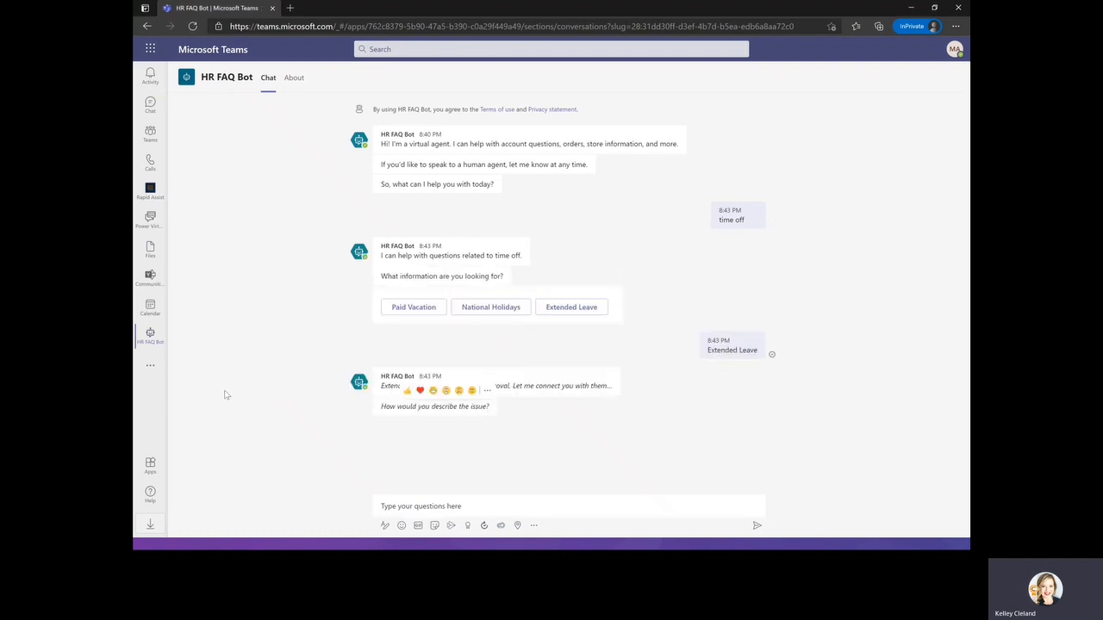
Describe the issue to the bot as "I need help" and answer Yes to whether it helped.
{"action": "left_click", "coordinate": [428, 509]}
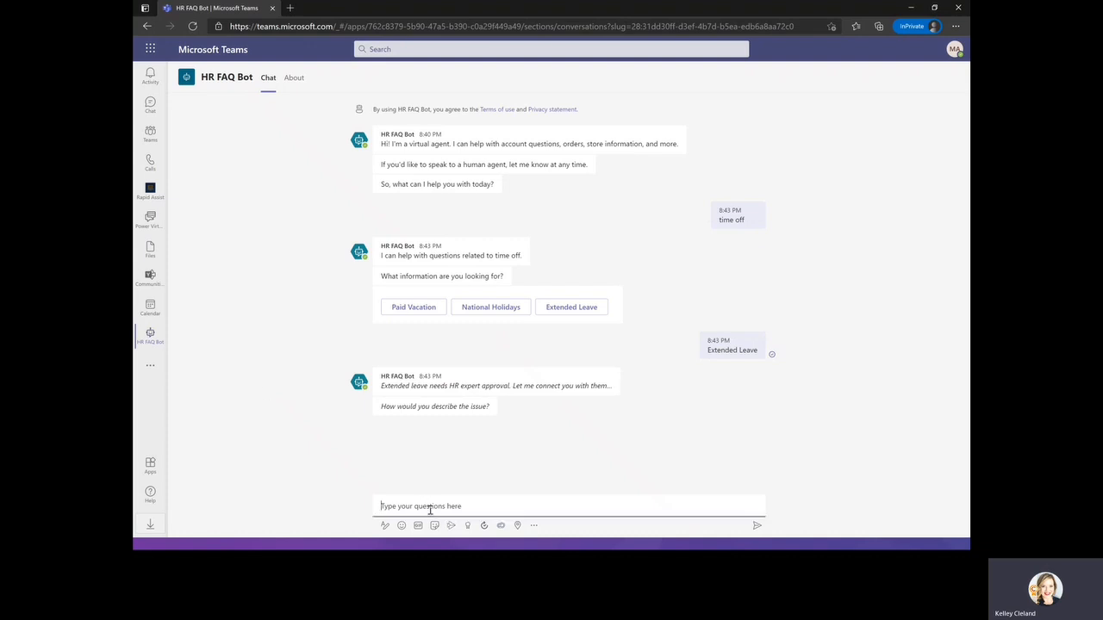
{"action": "type", "text": "I need help"}
{"action": "key", "text": "Return"}
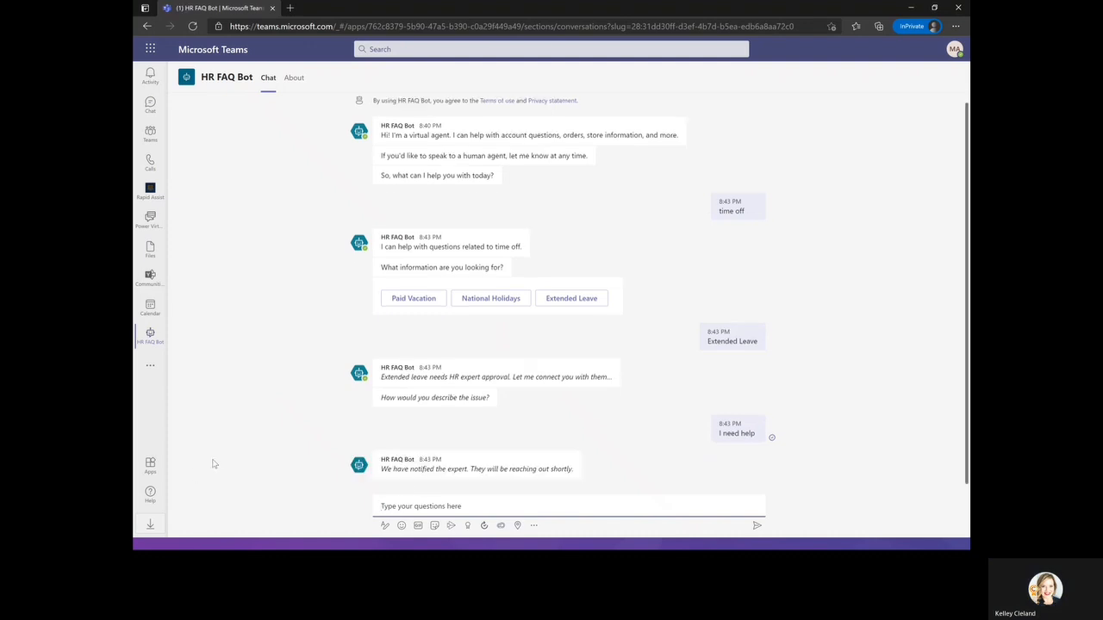
{"action": "left_click", "coordinate": [392, 463]}
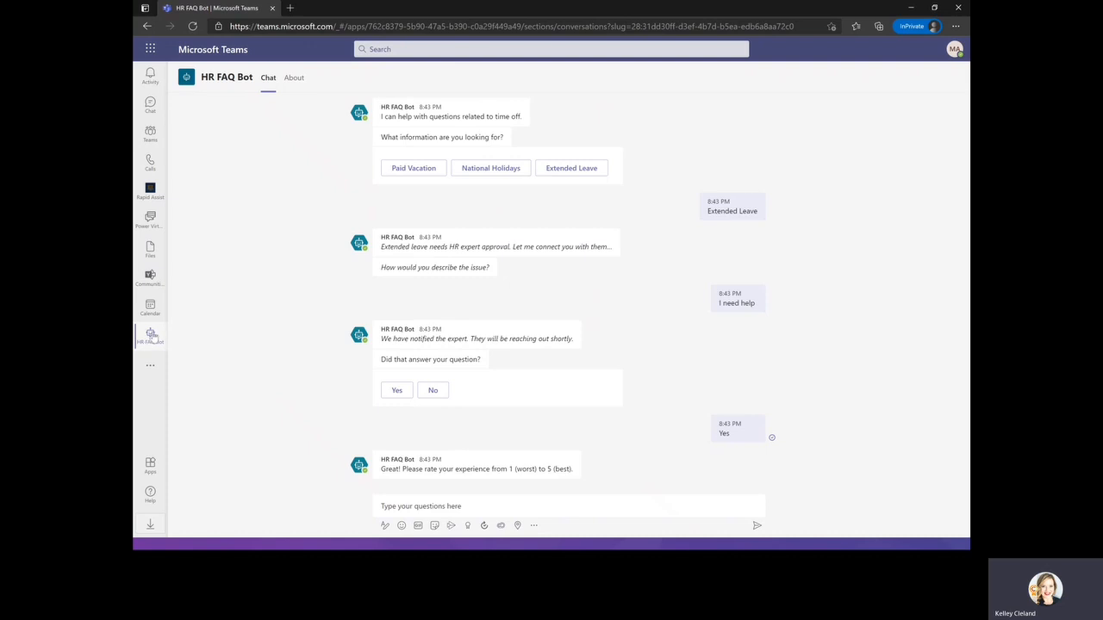
Open the Human Resources General channel and try mentioning the bot in a reply to the Extended Leave post.
{"action": "left_click", "coordinate": [150, 134]}
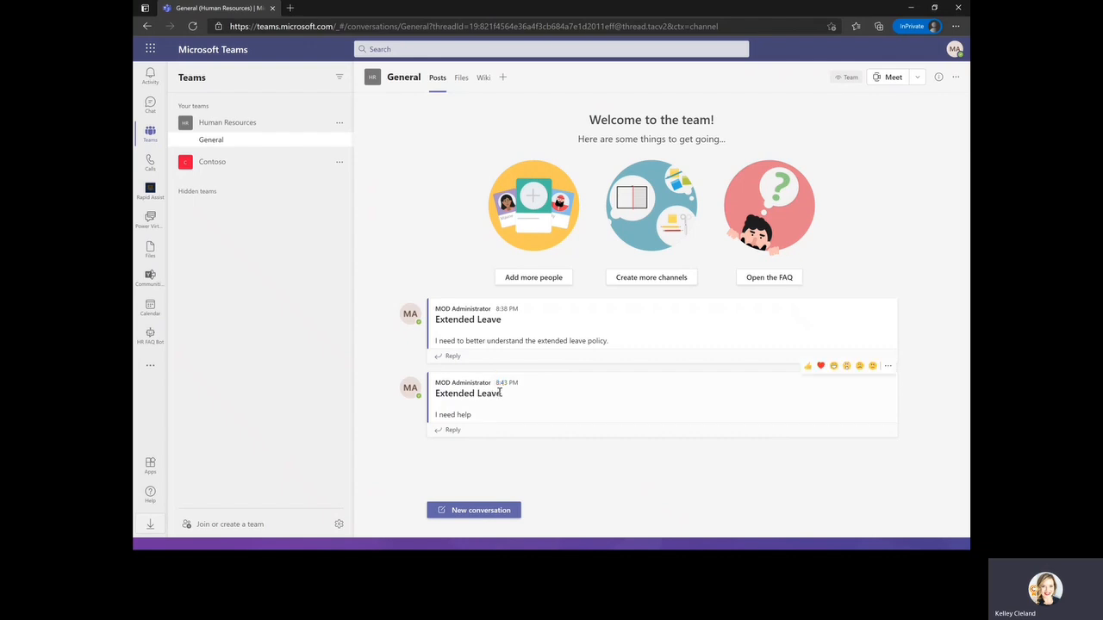
{"action": "left_click", "coordinate": [452, 356]}
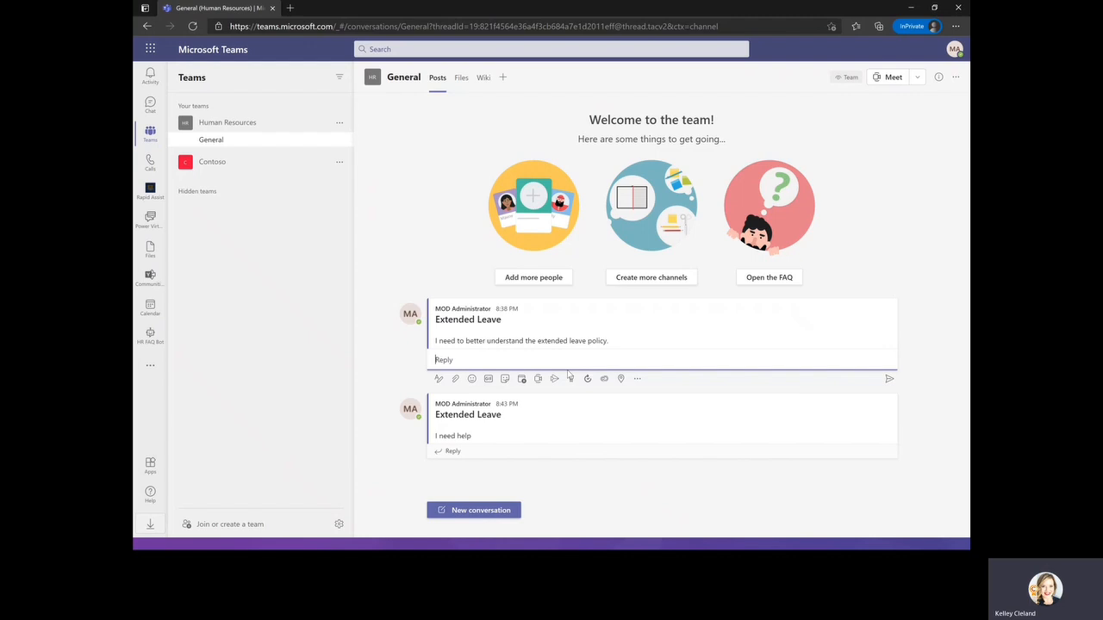
{"action": "type", "text": "@"}
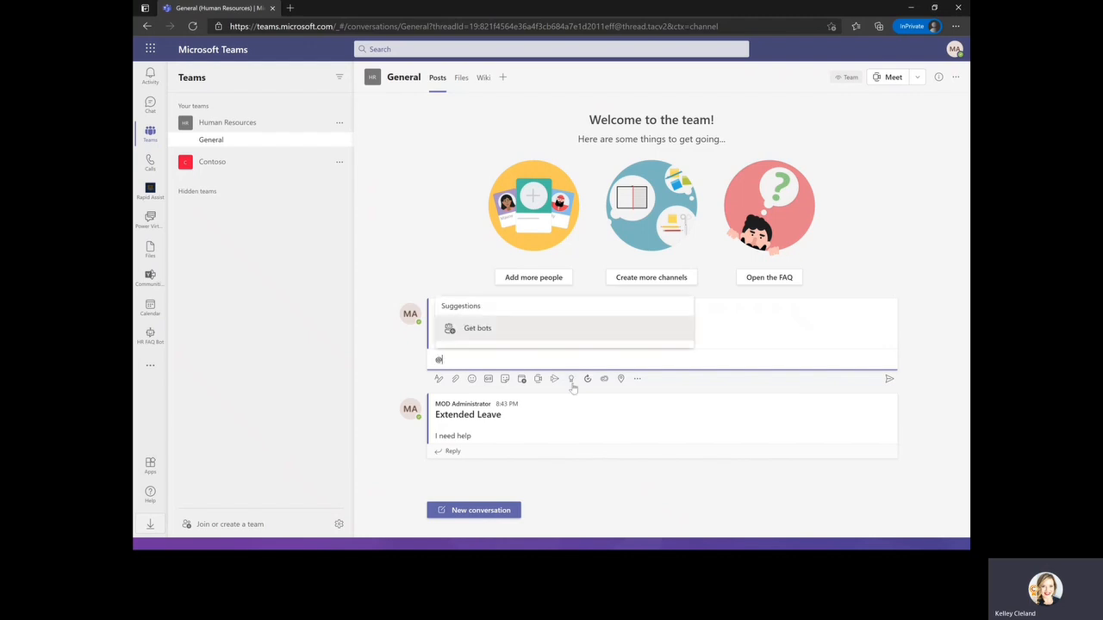
{"action": "type", "text": "h"}
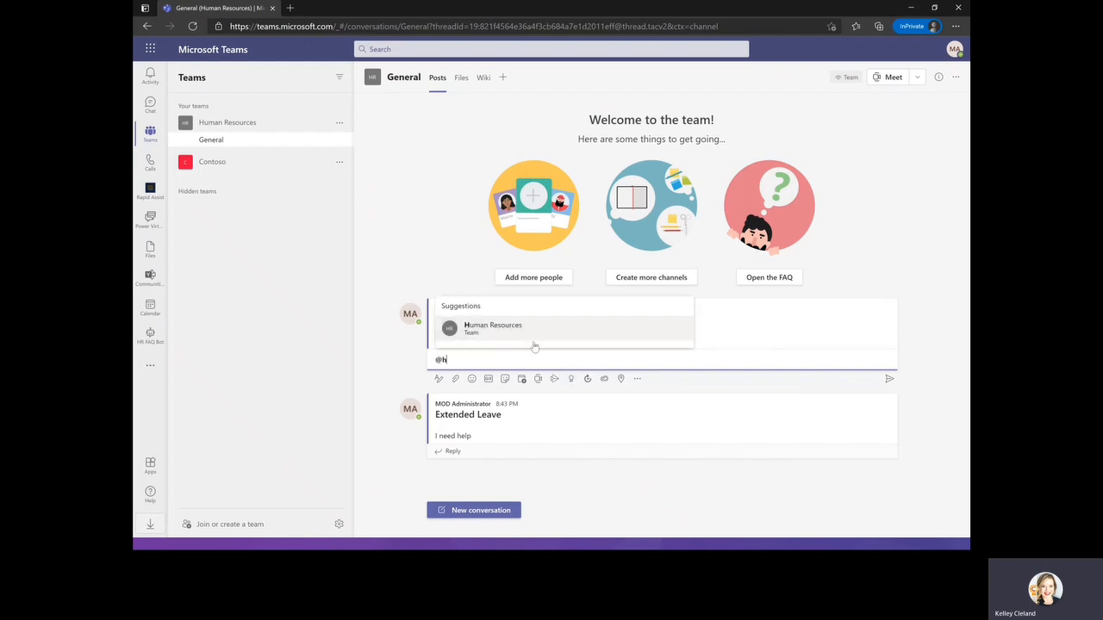
{"action": "type", "text": "hr"}
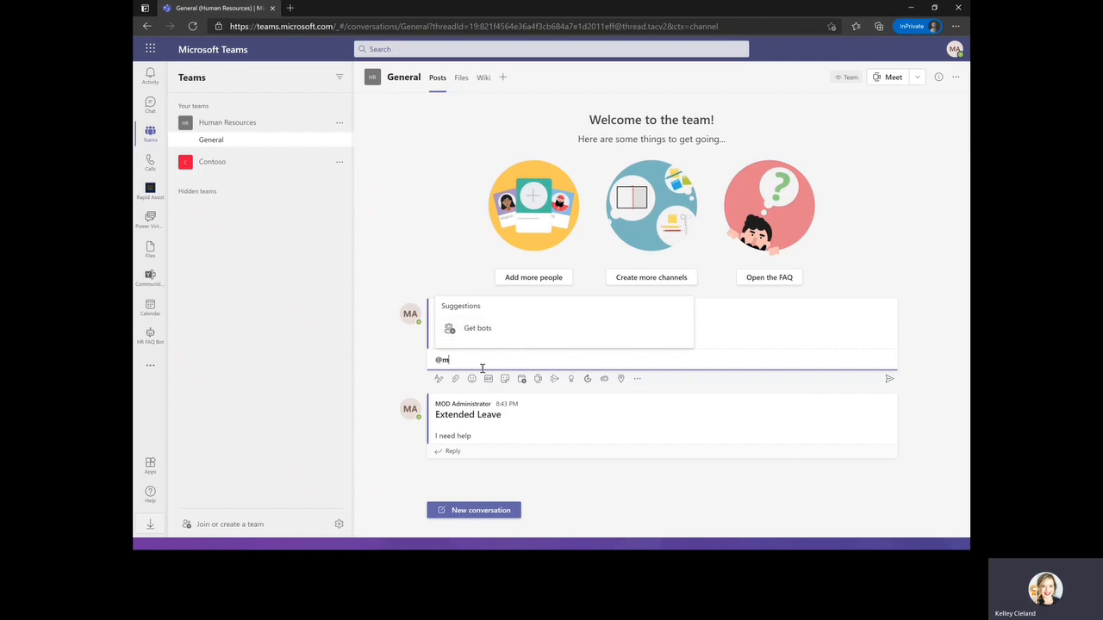
{"action": "key", "text": "BackSpace"}
{"action": "key", "text": "BackSpace"}
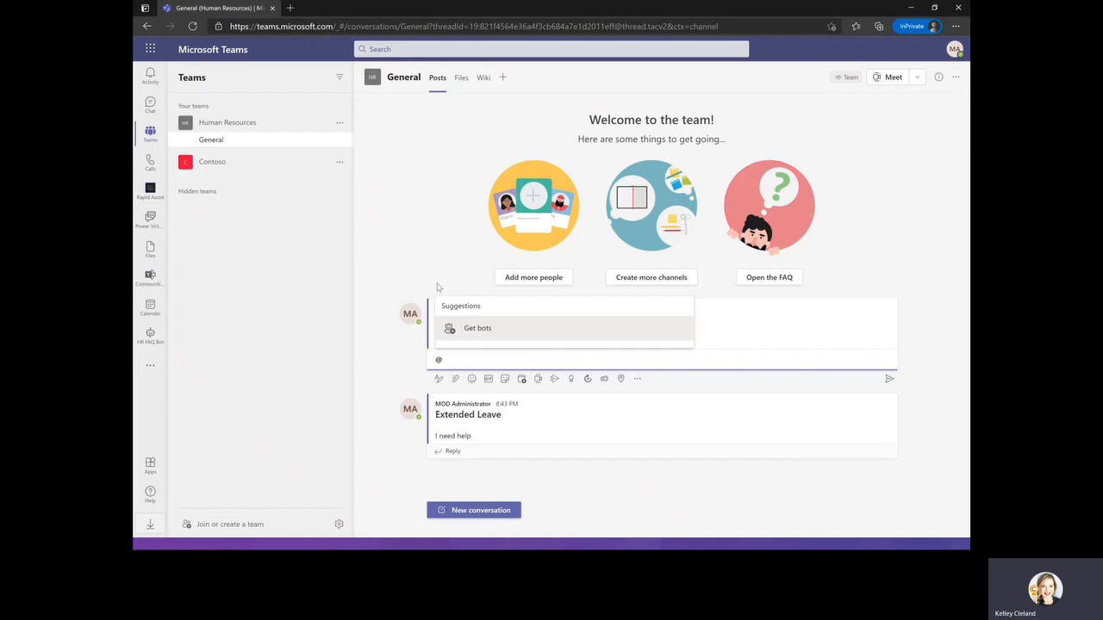
{"action": "left_click", "coordinate": [462, 357]}
{"action": "key", "text": "BackSpace"}
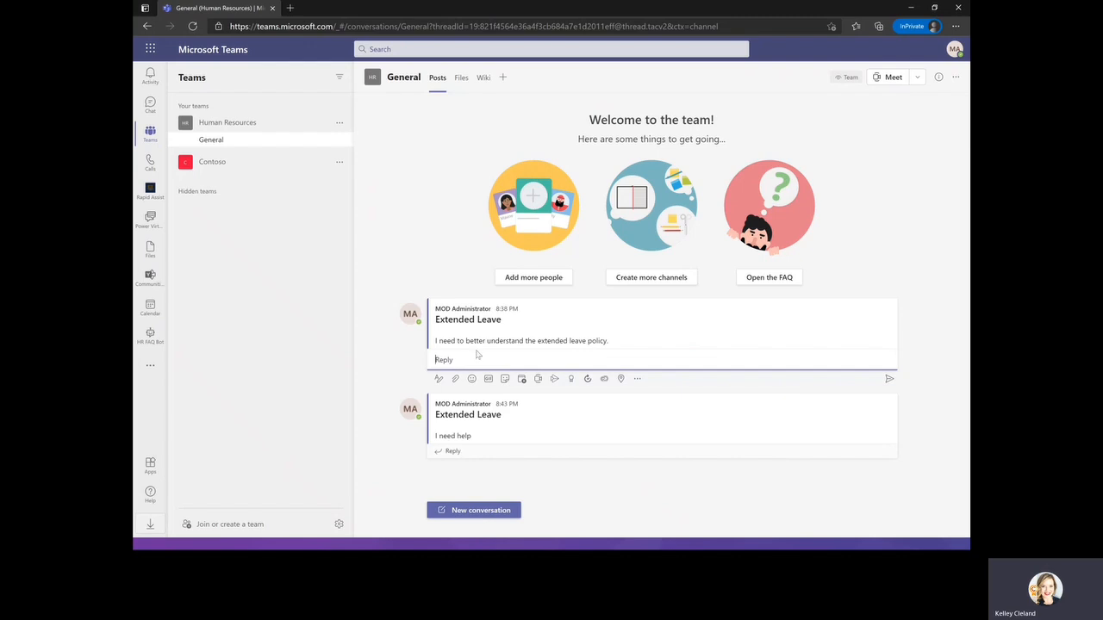
{"action": "left_click", "coordinate": [402, 224]}
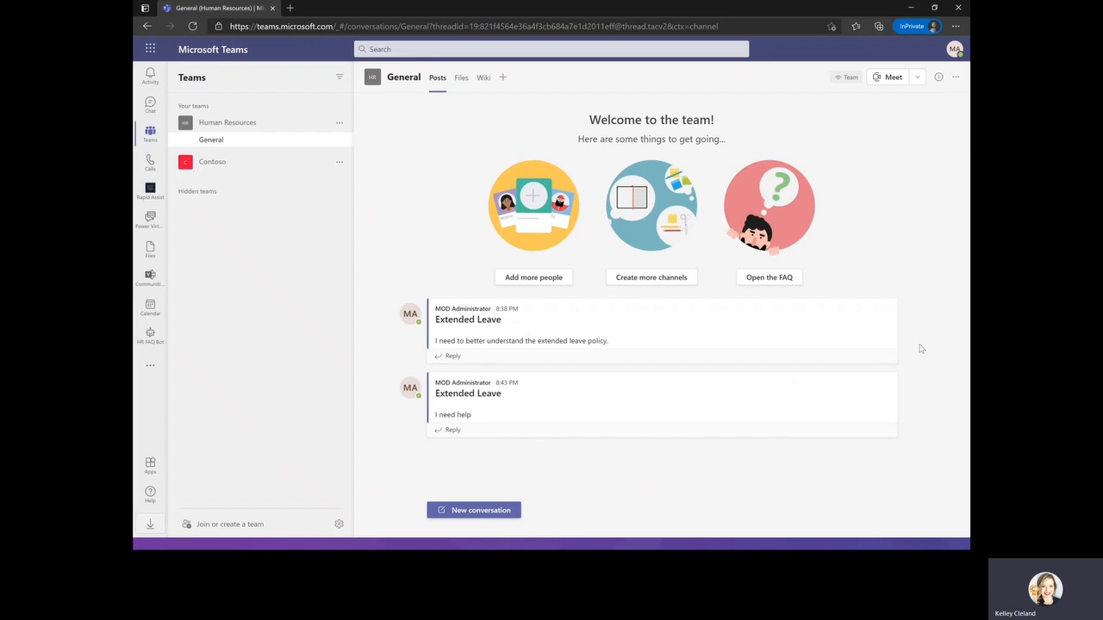
{"action": "left_click", "coordinate": [505, 80]}
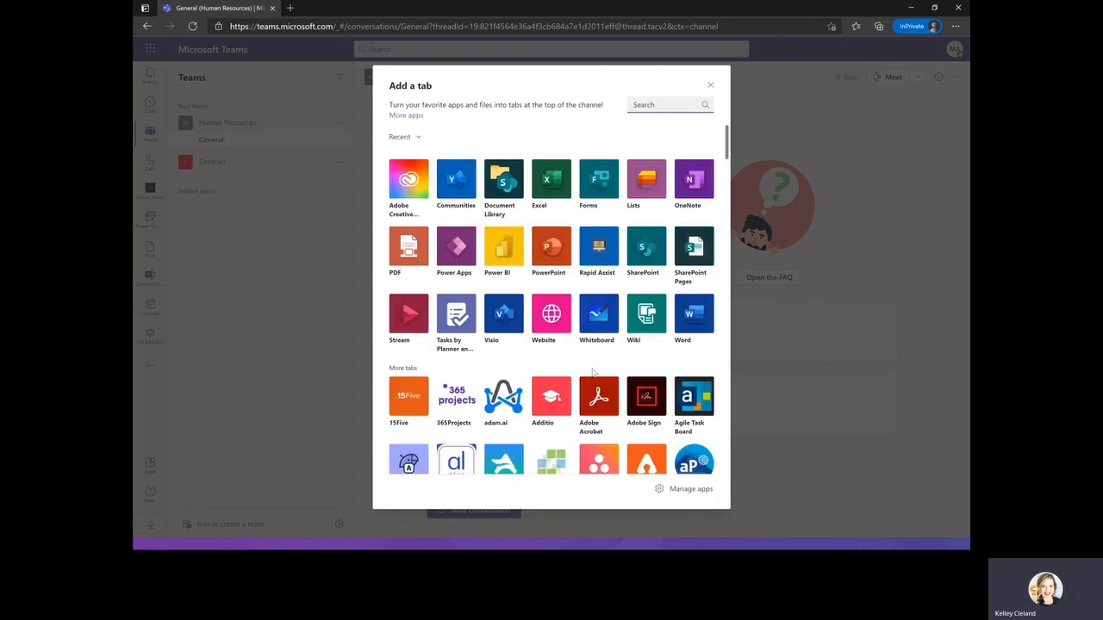
{"action": "left_click", "coordinate": [676, 102]}
{"action": "left_click", "coordinate": [711, 86]}
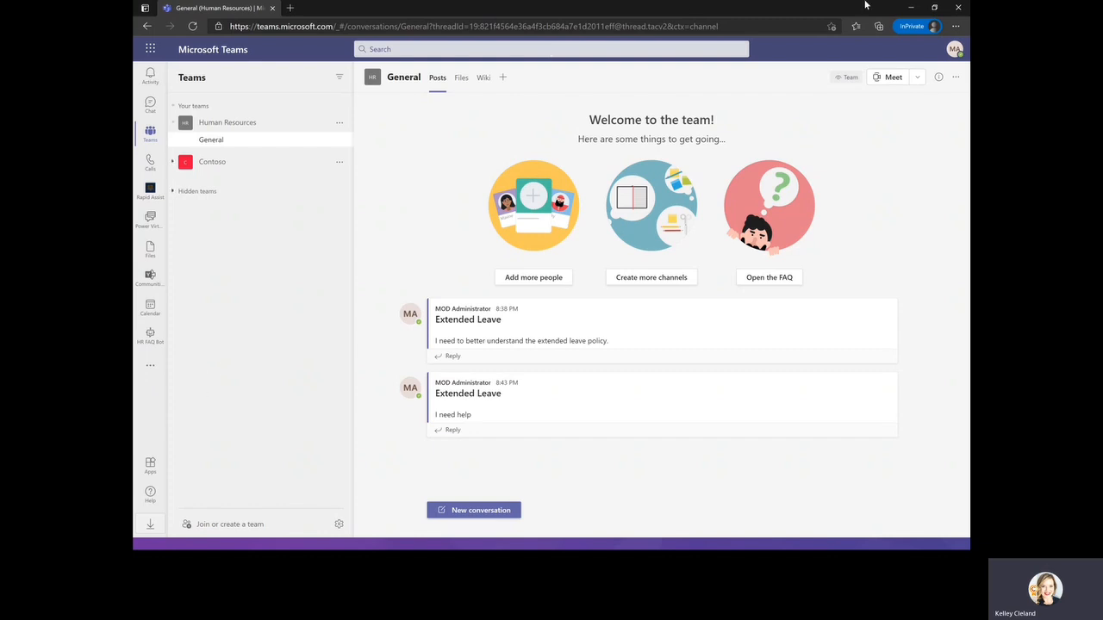
{"action": "left_click", "coordinate": [915, 9]}
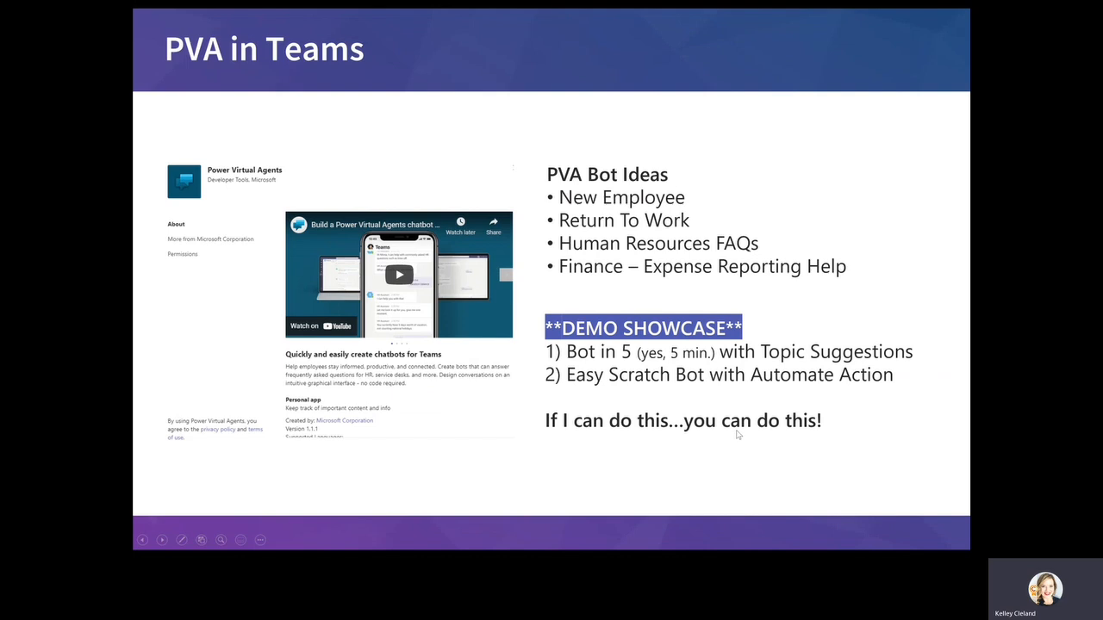
{"action": "key", "text": "Right"}
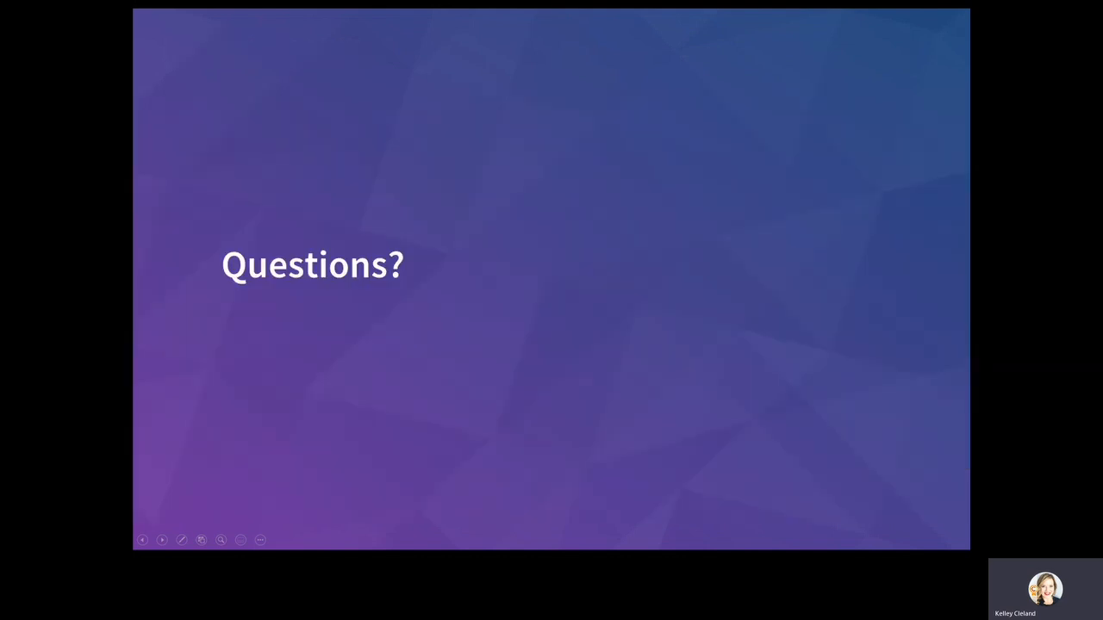